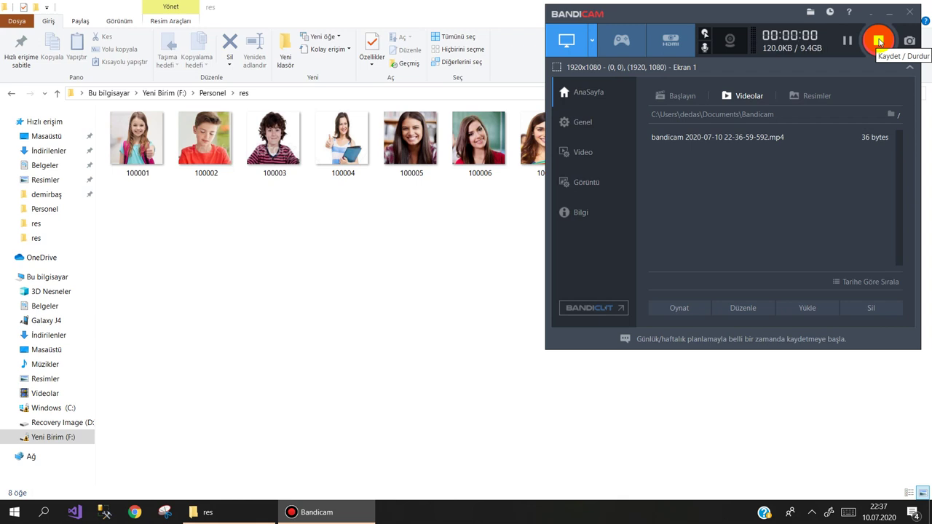
Select staff photos 100001–100004 in the photo folder, then clear the selection
click(879, 41)
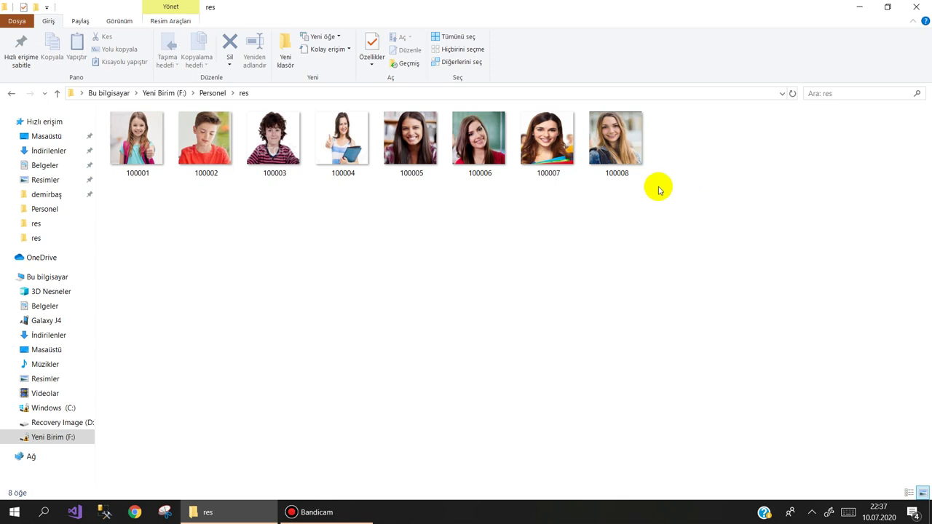
click(205, 230)
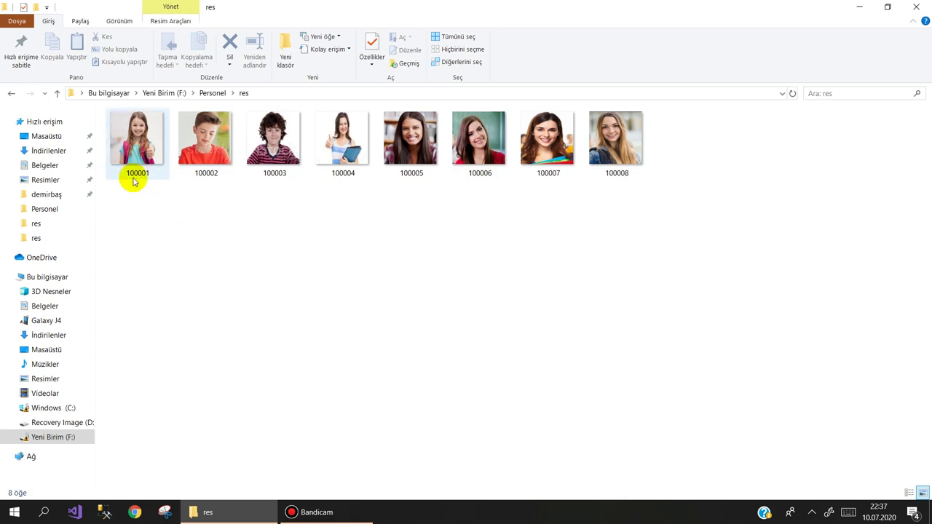
click(206, 171)
click(272, 170)
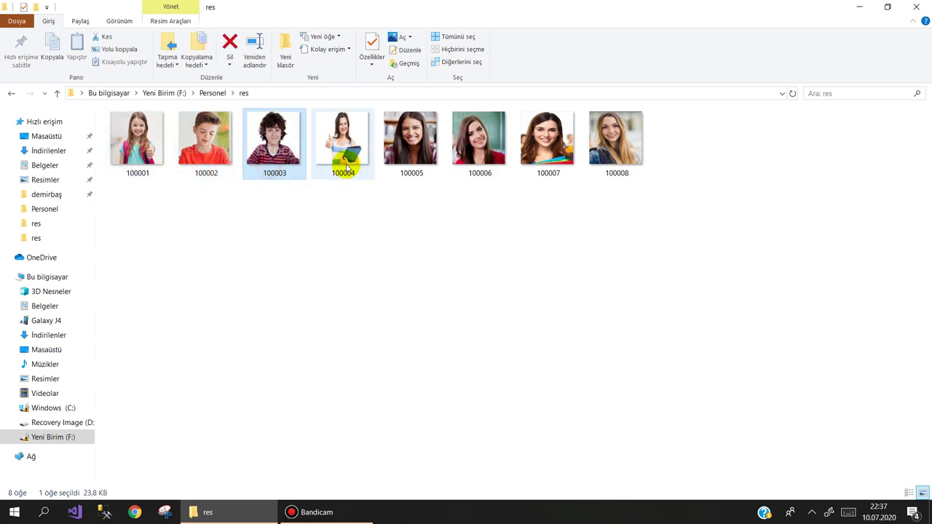
click(343, 167)
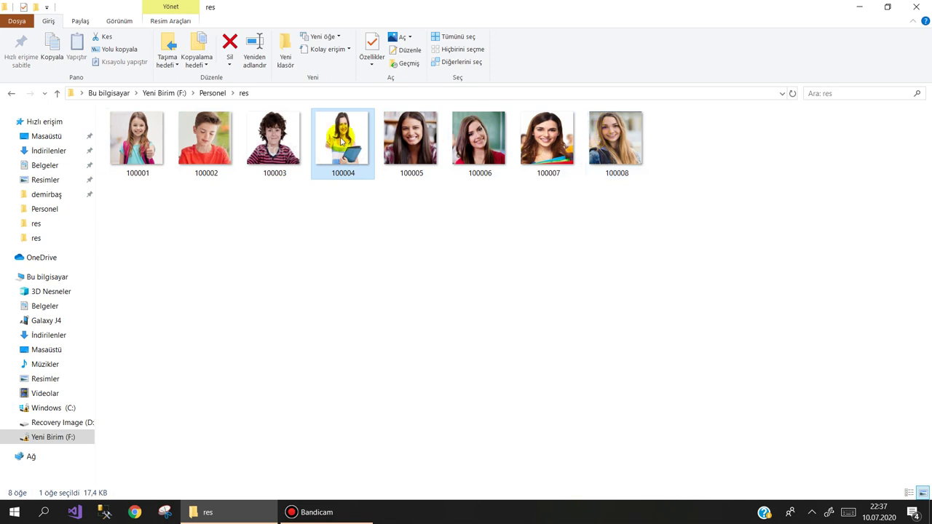
click(161, 155)
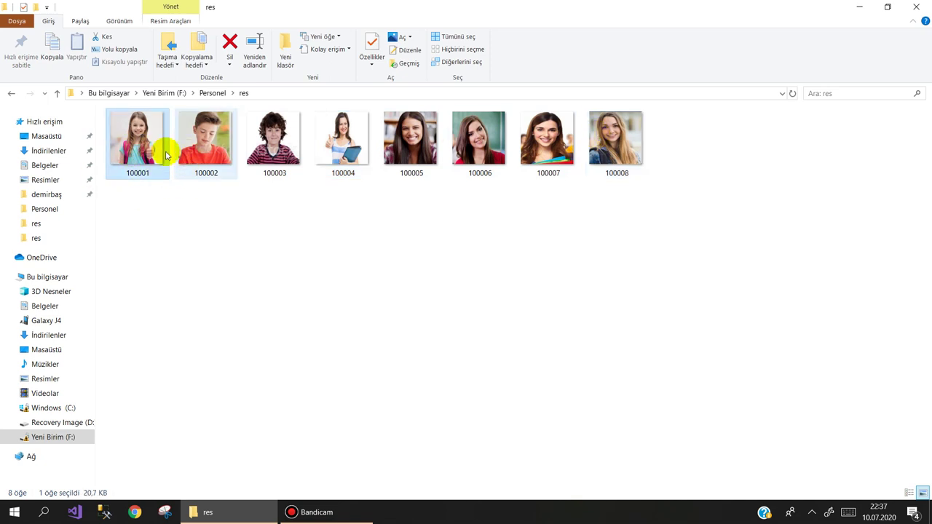
click(223, 164)
click(295, 156)
click(338, 153)
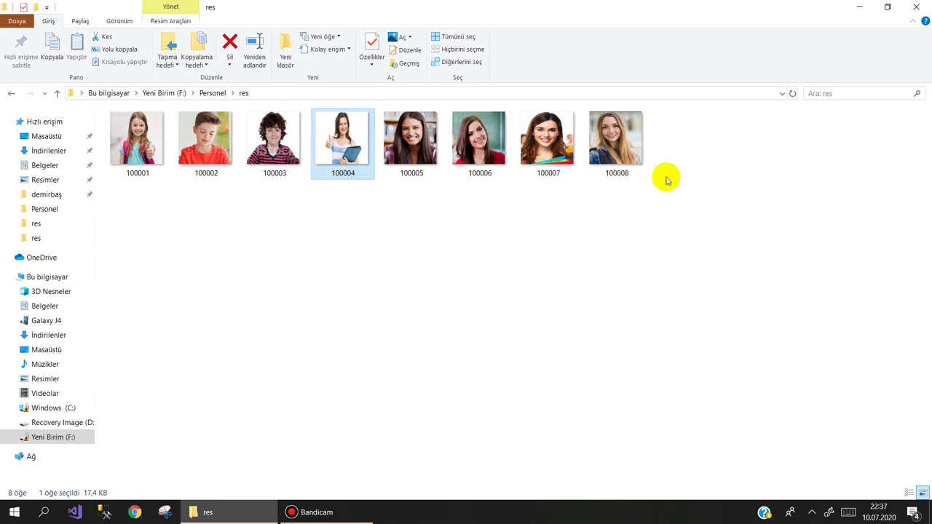
mouse_move(713, 133)
mouse_down()
mouse_move(403, 171)
mouse_move(155, 167)
mouse_up()
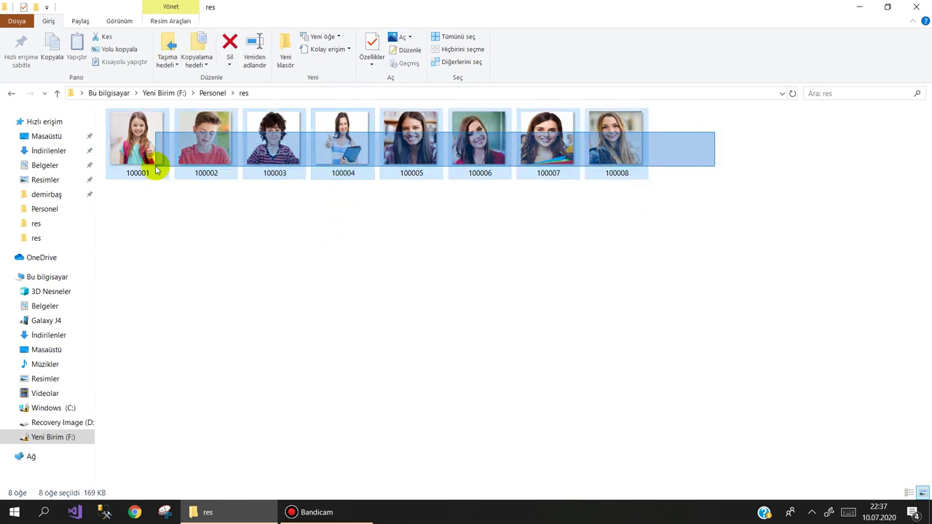
click(197, 232)
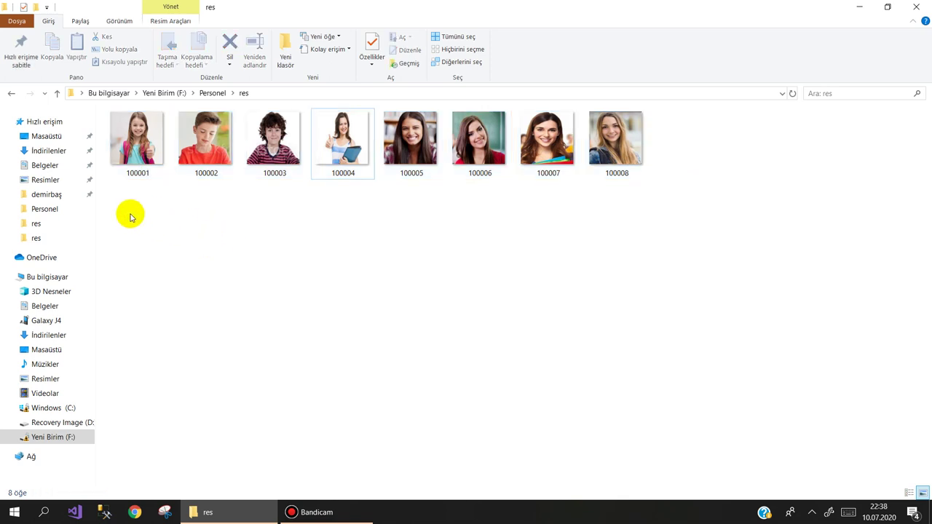
In the Personel folder, create a new Excel worksheet with its default name and open it
click(59, 96)
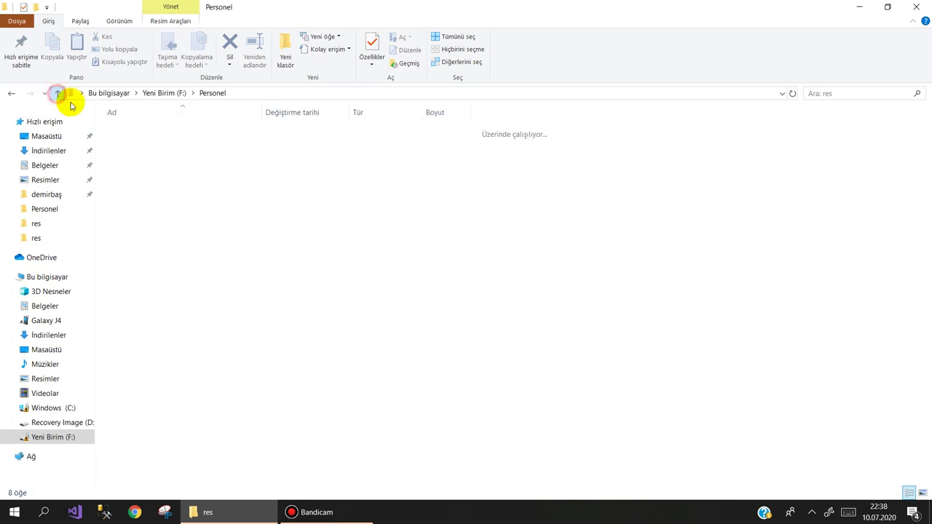
right_click(125, 162)
mouse_move(187, 323)
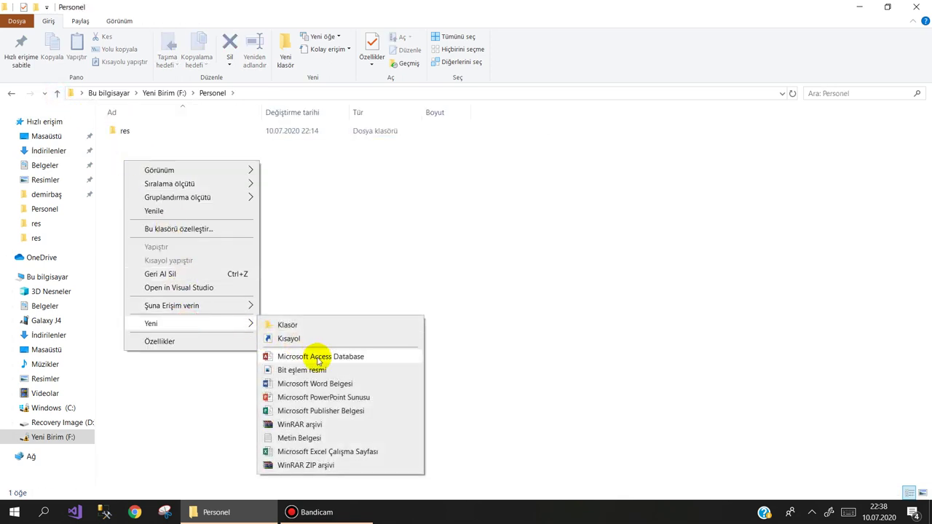
click(304, 450)
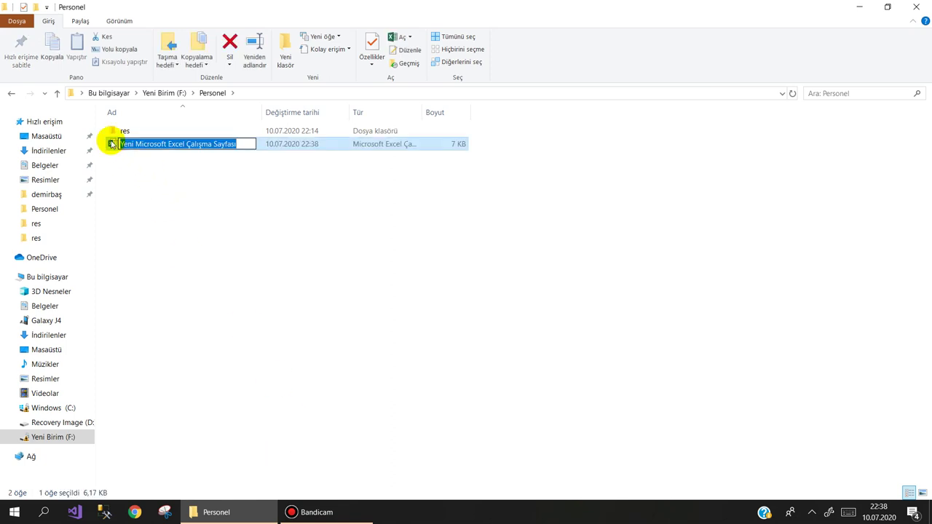
click(111, 144)
double_click(112, 143)
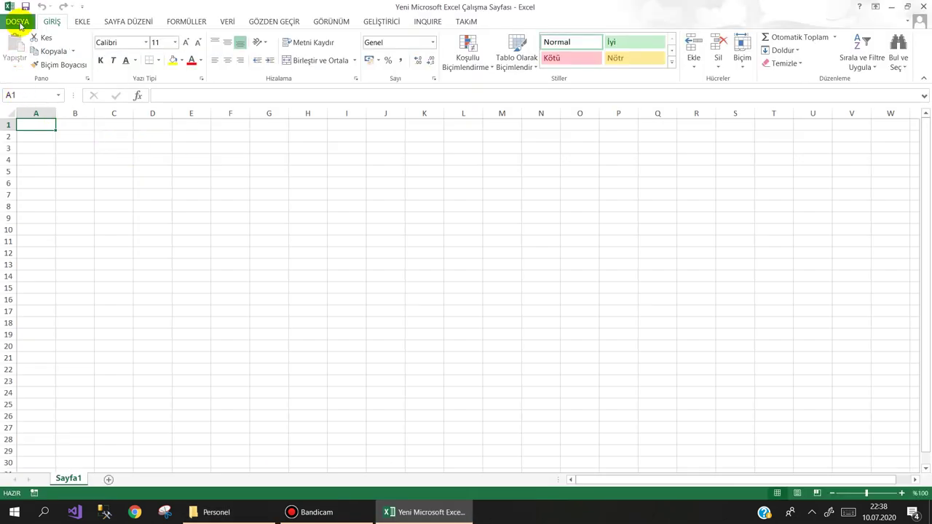
Save the workbook in Personel as macro-enabled 'PERSONEL LİSTESİ', then close Excel
click(18, 24)
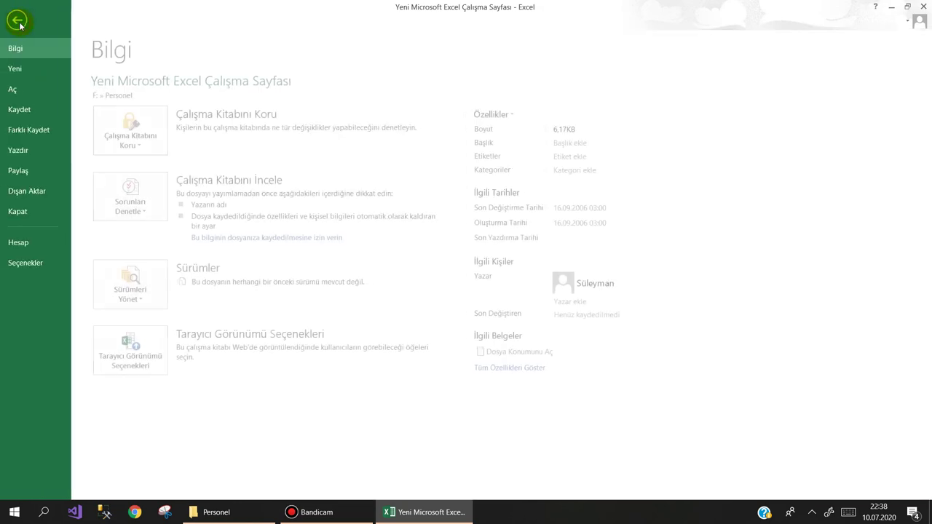
click(33, 129)
click(309, 128)
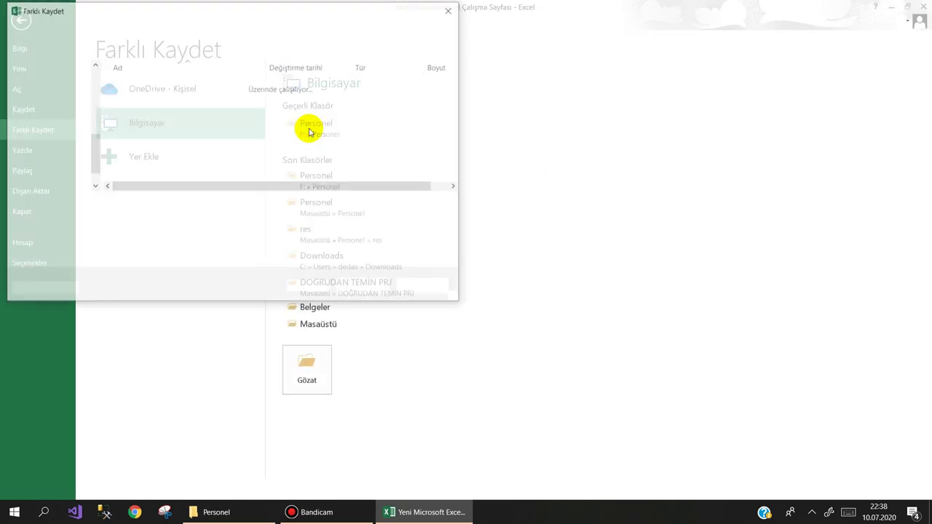
click(138, 220)
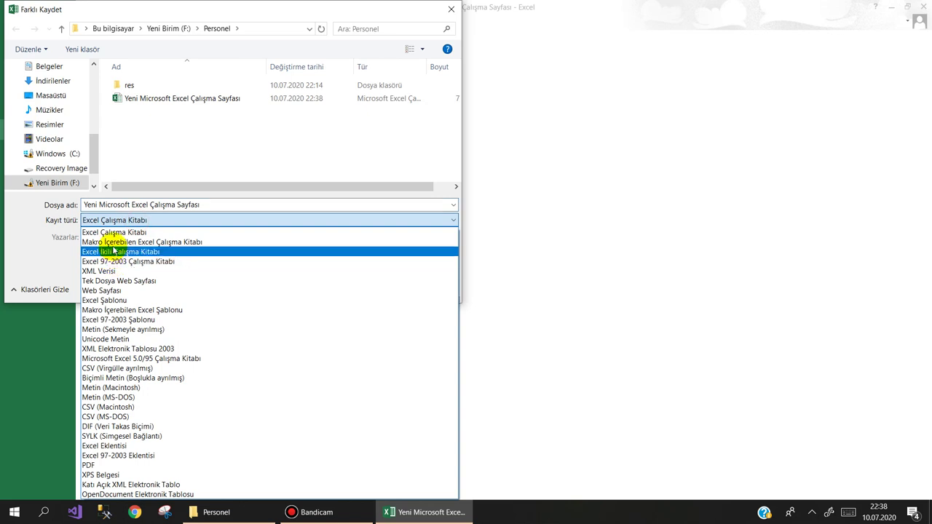
click(108, 242)
drag(236, 205, 83, 205)
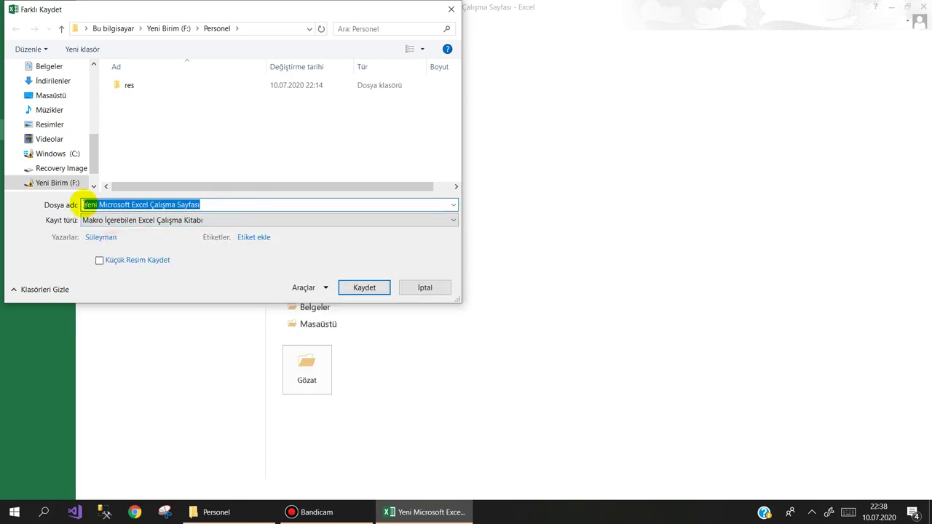
text(PERSONEL LİSTESİ)
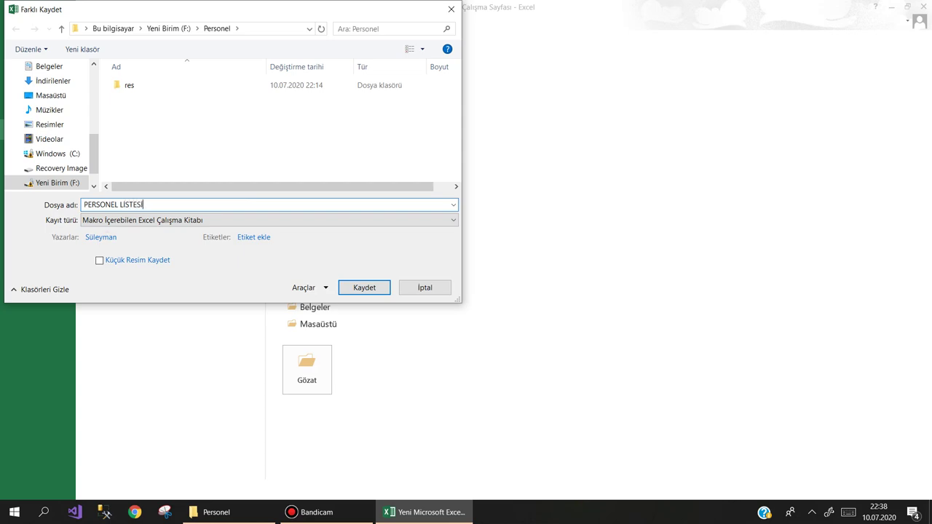
key(Return)
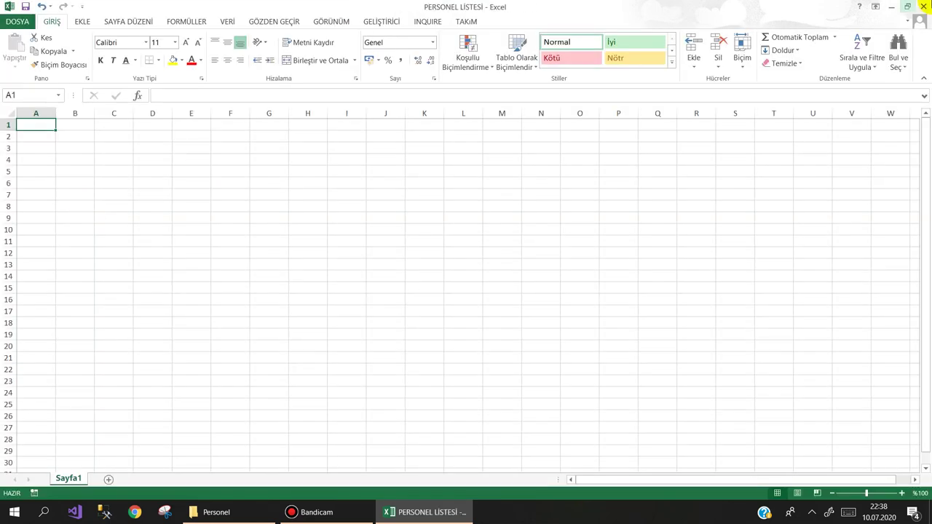
click(924, 7)
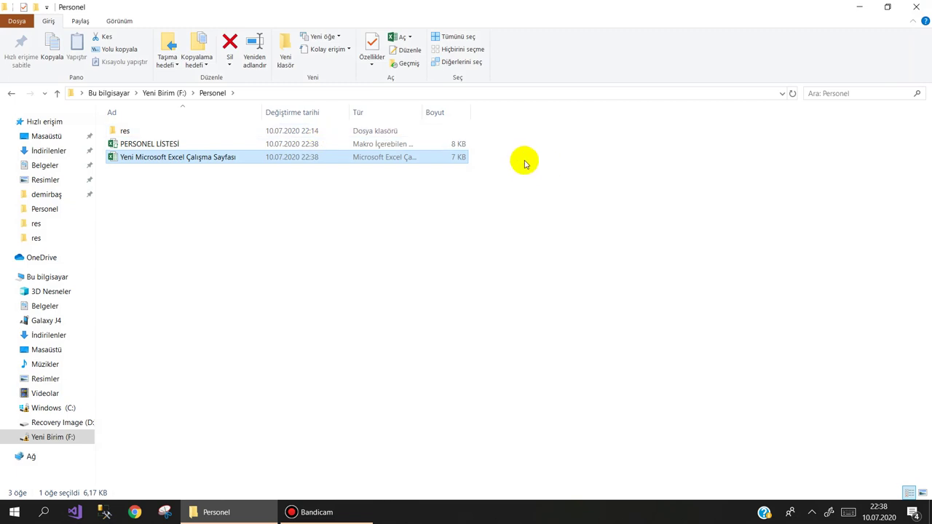
Delete the leftover blank worksheet, open PERSONEL LİSTESİ, and open the res photo folder
key(Delete)
double_click(148, 145)
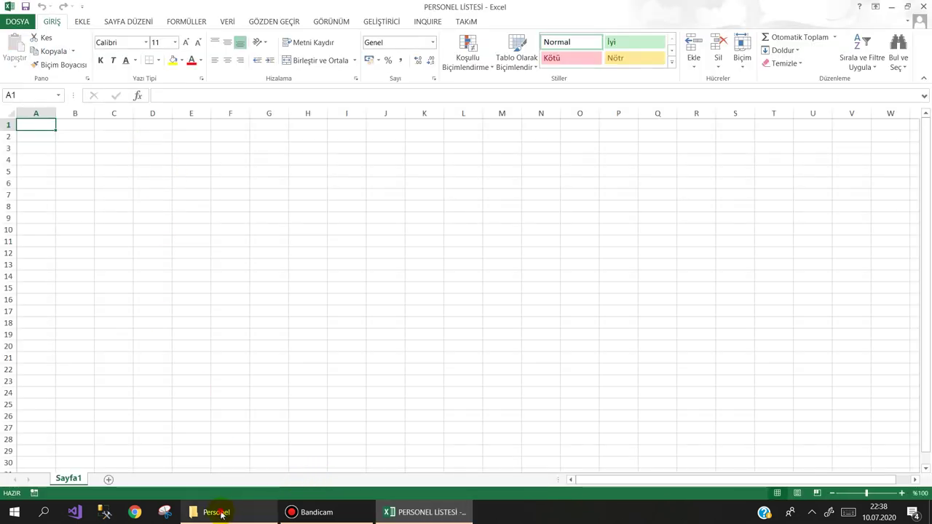
click(216, 512)
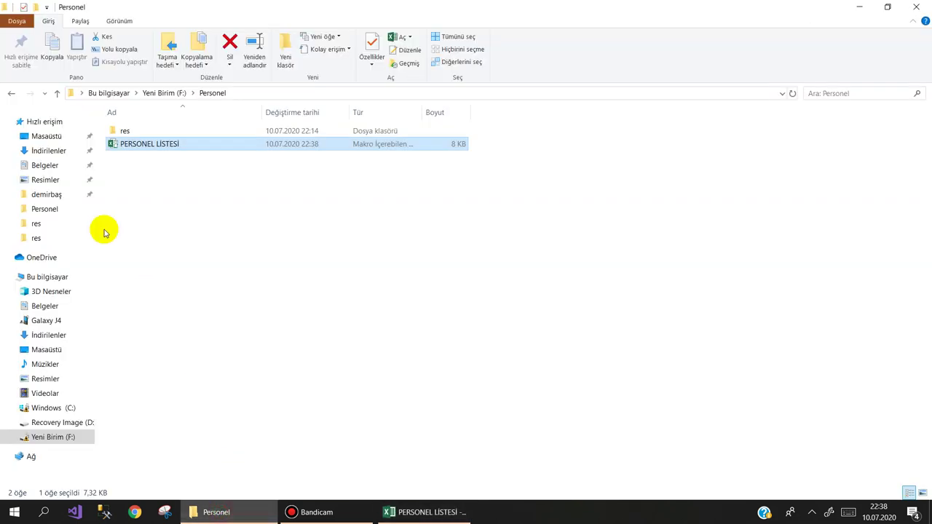
click(121, 131)
double_click(121, 131)
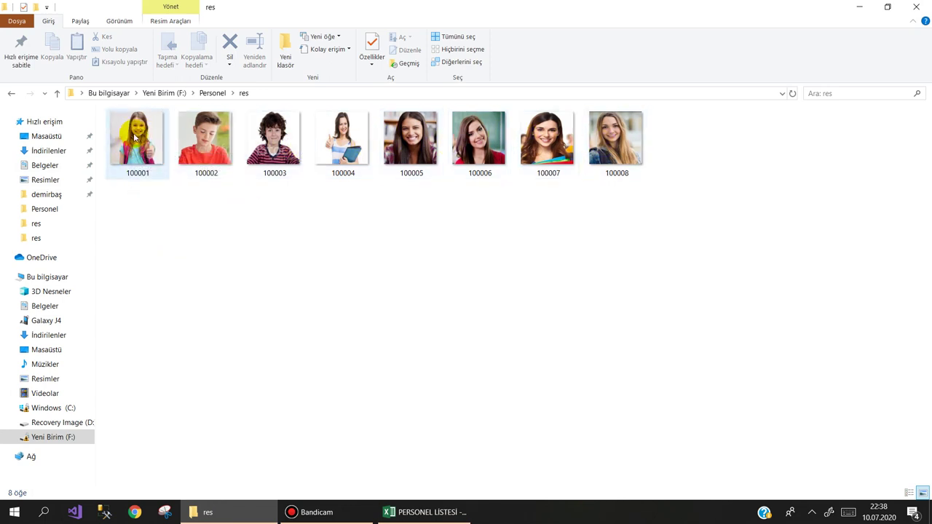
Resize photo 100001 to 200×200 pixels in Paint and save it
click(135, 138)
right_click(136, 139)
click(159, 158)
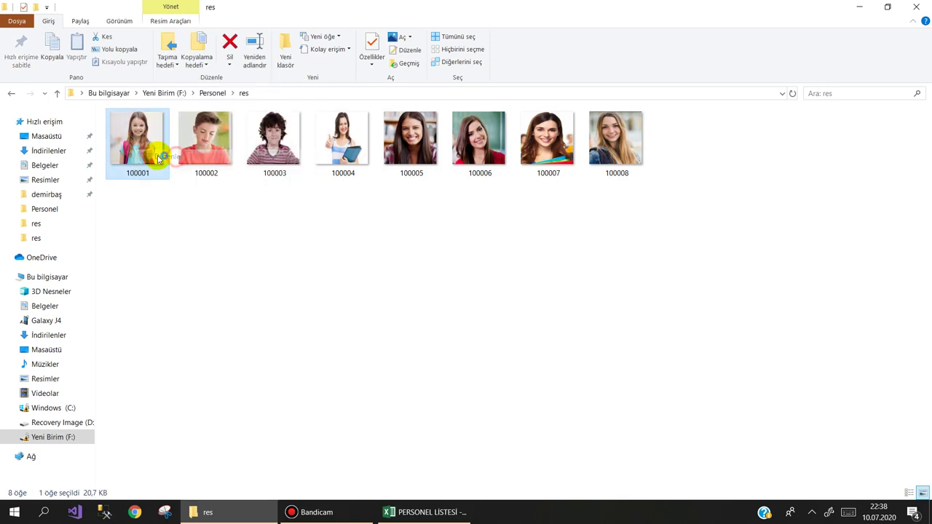
click(106, 50)
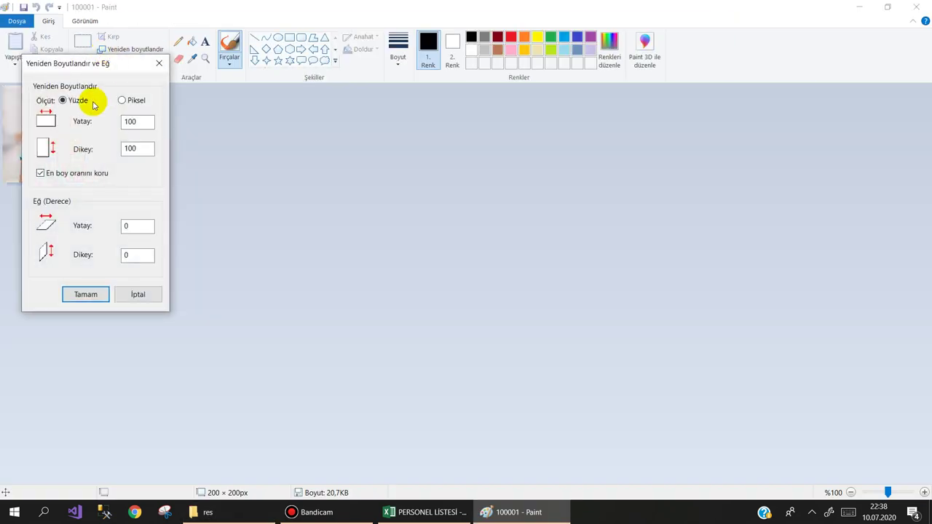
click(122, 100)
drag(145, 124, 117, 125)
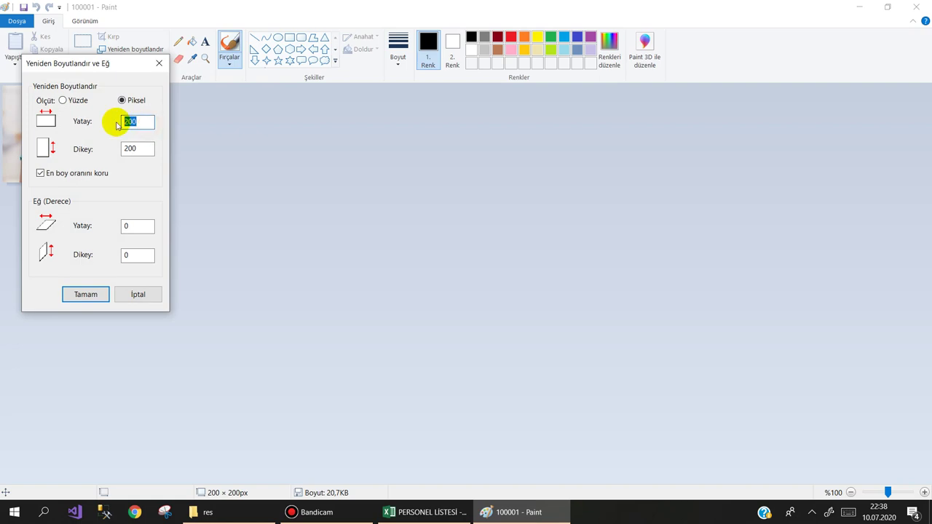
text(200)
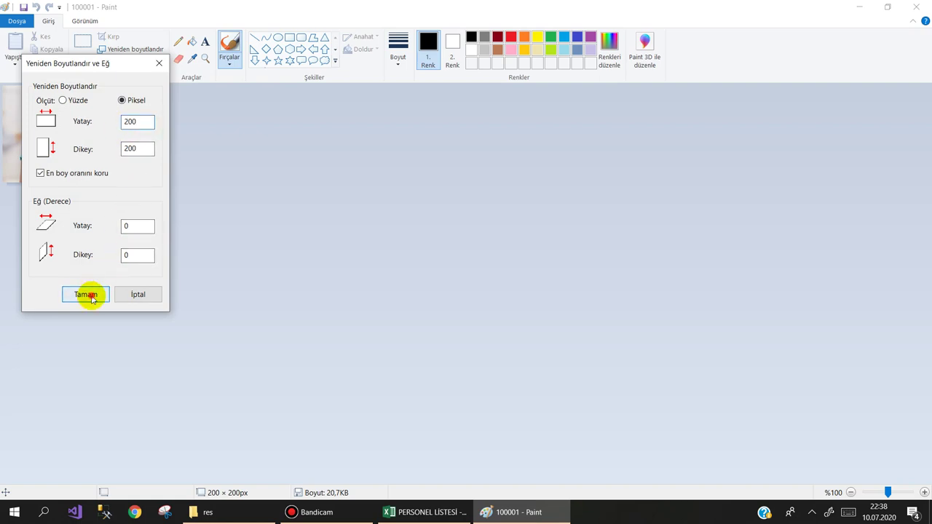
click(91, 295)
click(923, 6)
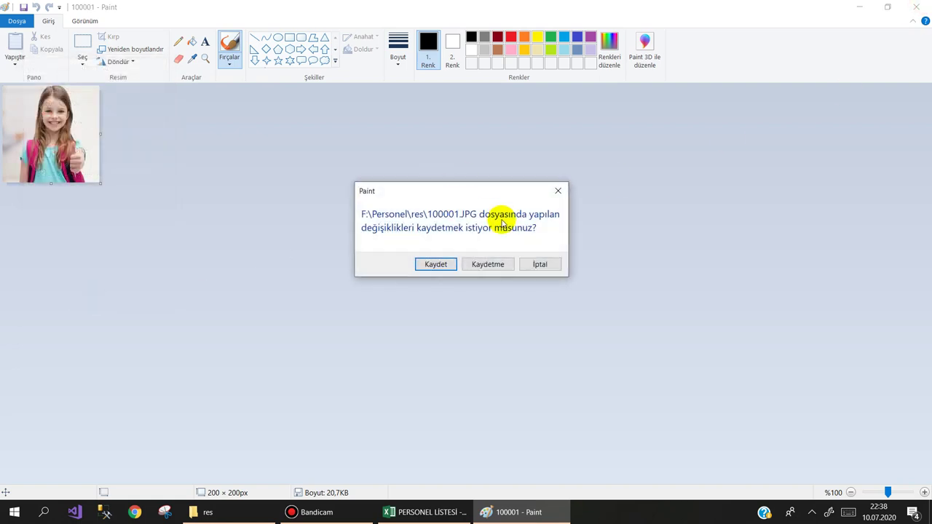
click(433, 265)
Resize photo 100002 to 200×200 pixels in Paint and save it
click(214, 169)
right_click(216, 169)
click(235, 163)
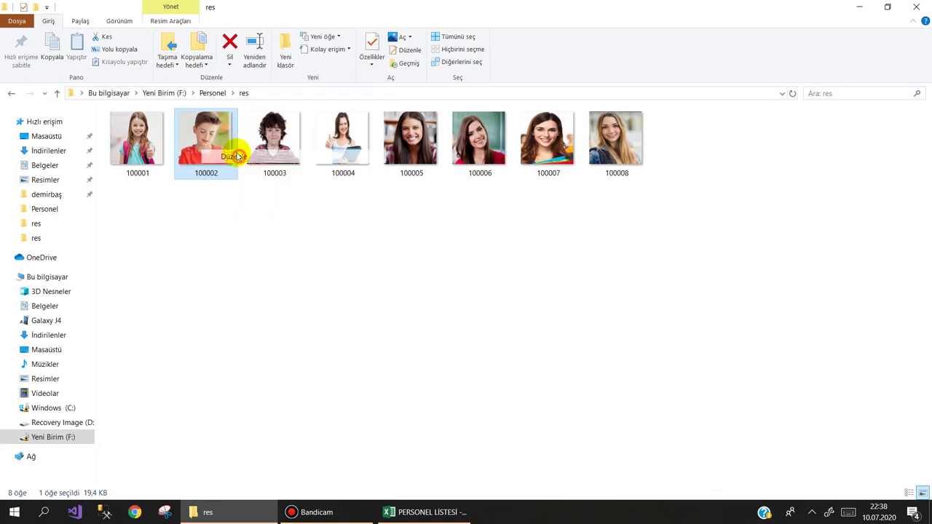
click(124, 49)
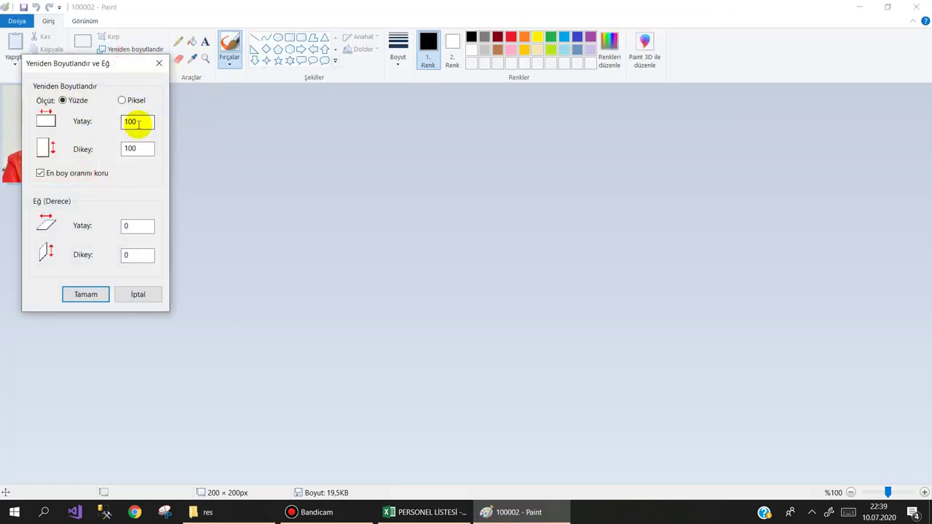
click(129, 99)
drag(142, 121, 115, 121)
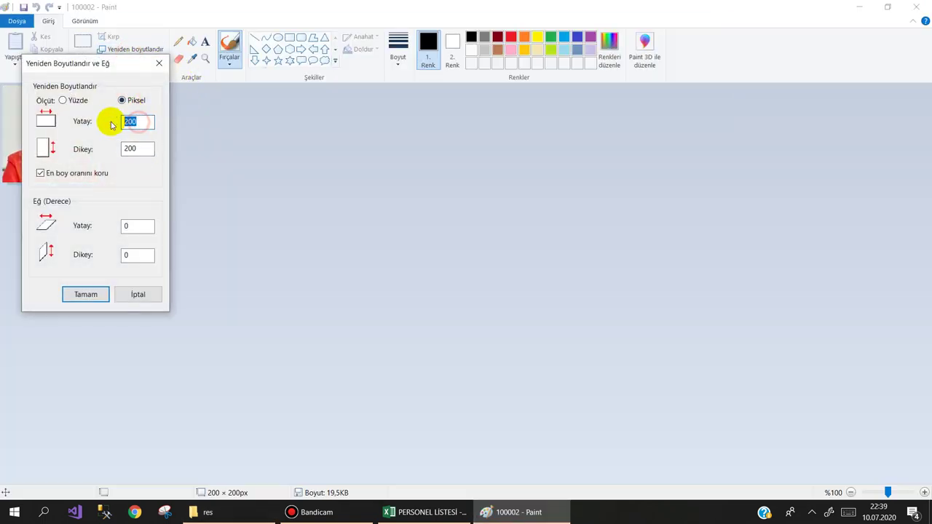
click(85, 294)
click(917, 8)
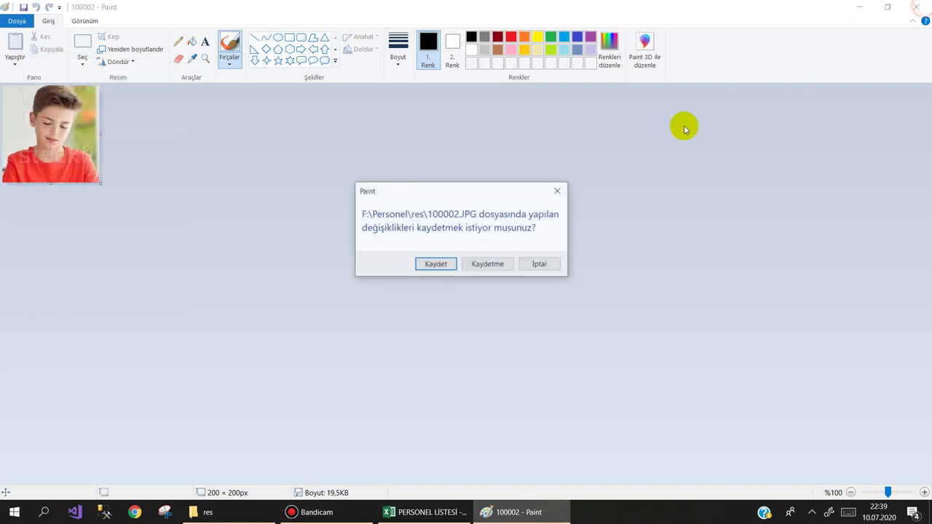
click(435, 264)
Resize photo 100003 to 200×200 pixels in Paint, save it, and select all eight photos
right_click(293, 144)
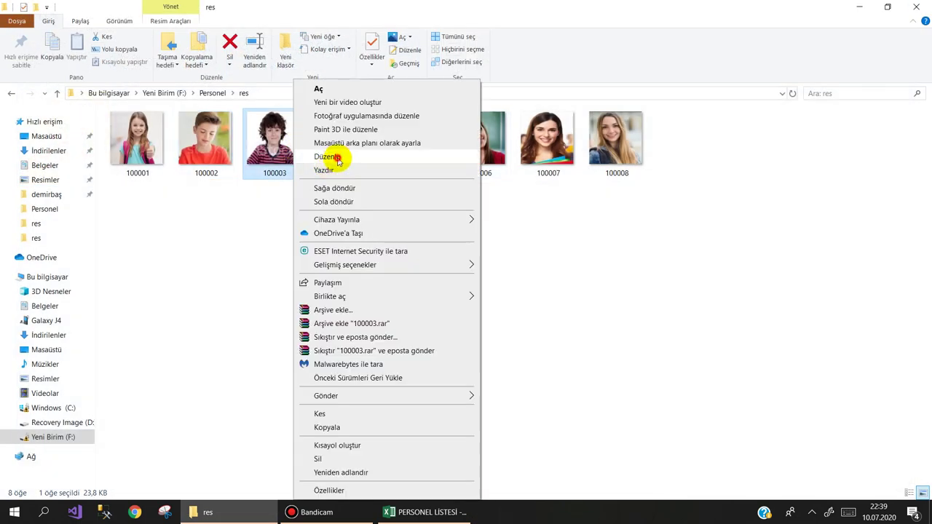
click(327, 157)
click(124, 50)
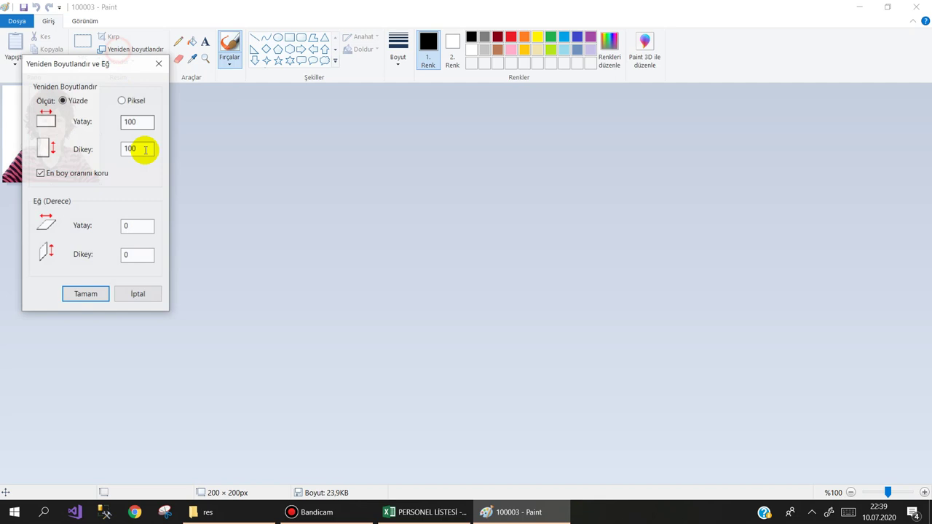
click(135, 101)
double_click(137, 122)
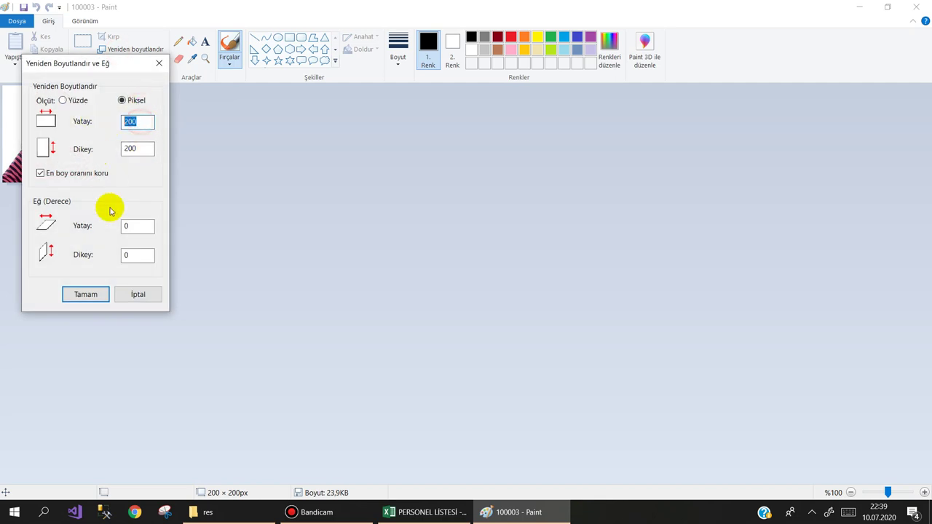
click(85, 294)
click(916, 7)
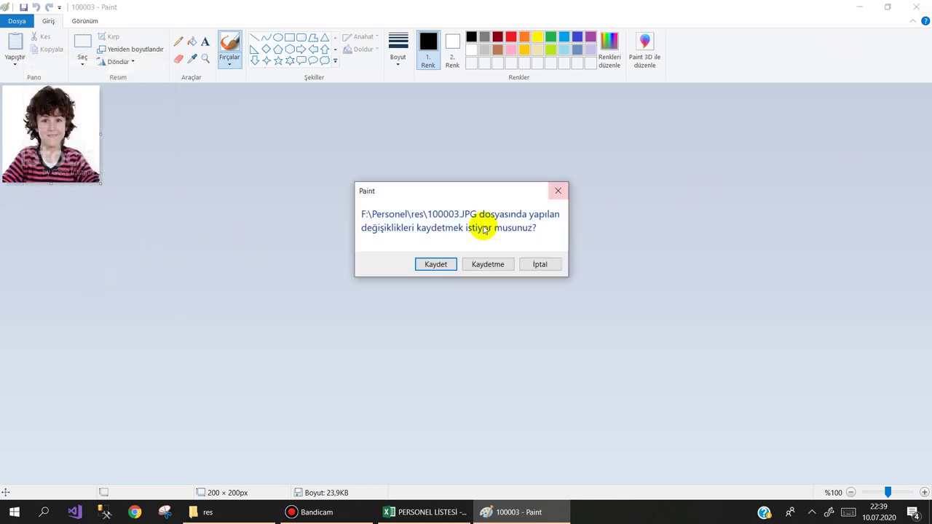
click(429, 266)
click(361, 206)
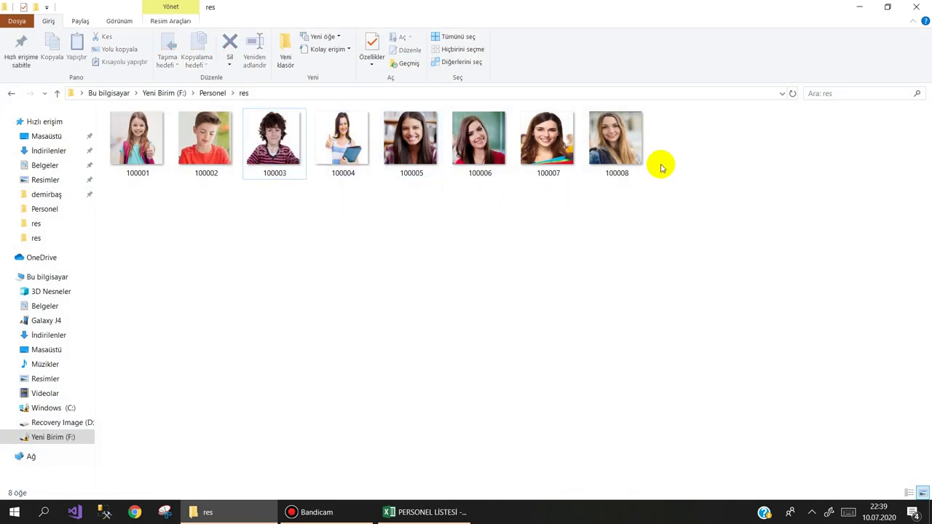
drag(686, 131, 127, 159)
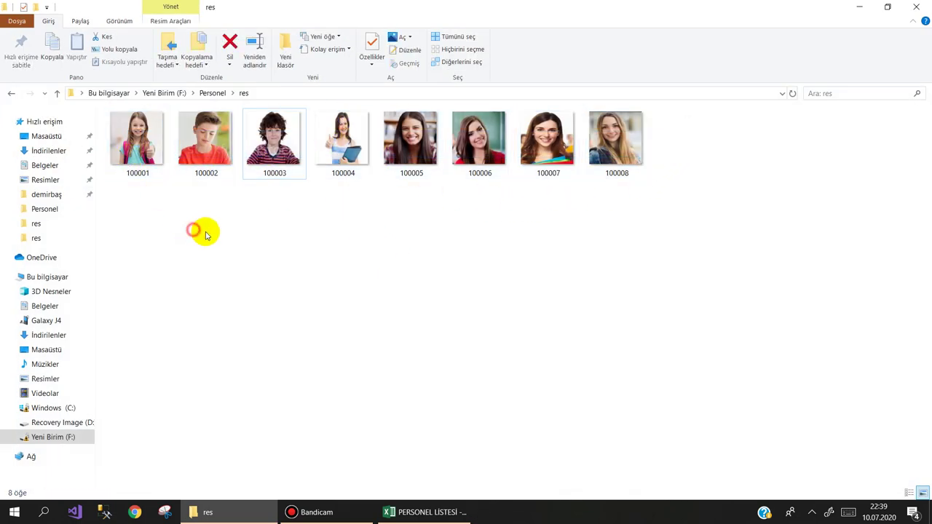
Select the whole sheet, drag all columns to about 200 pixels wide and rows taller
click(407, 512)
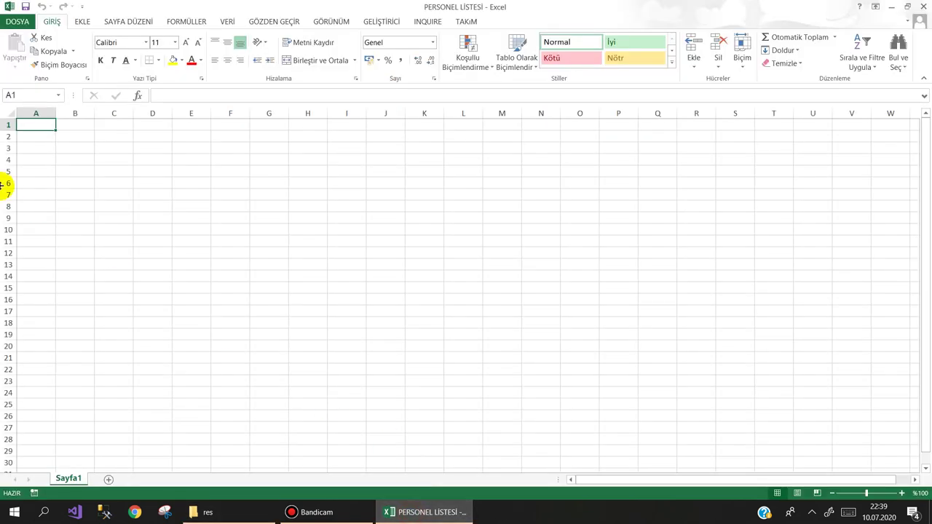
click(9, 115)
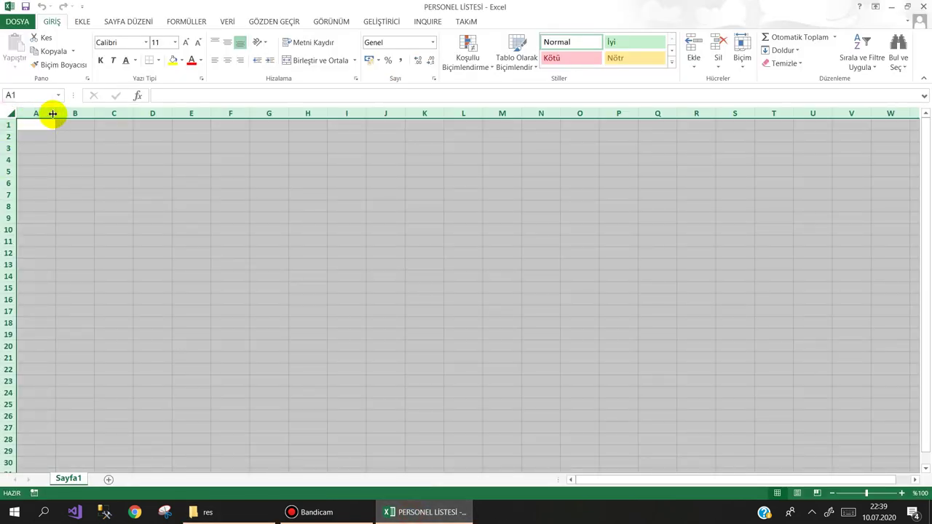
drag(55, 114, 102, 113)
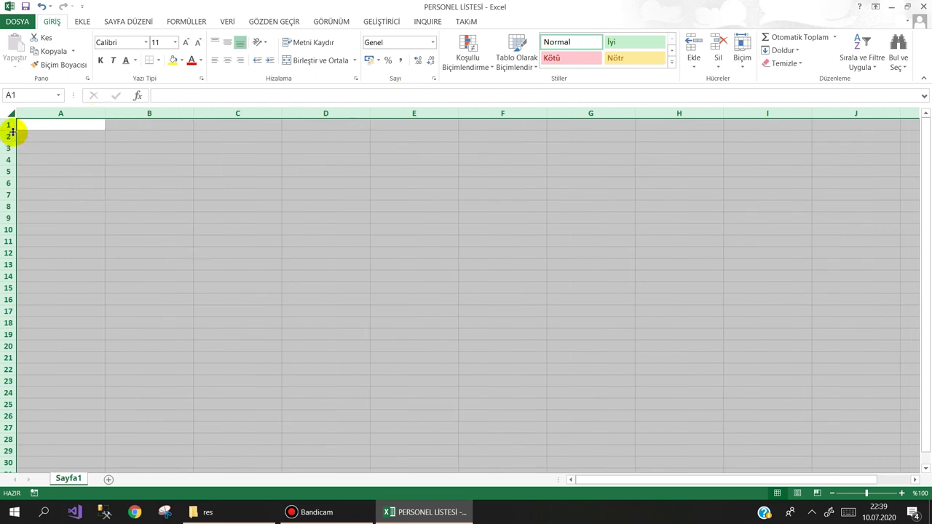
drag(12, 131, 13, 222)
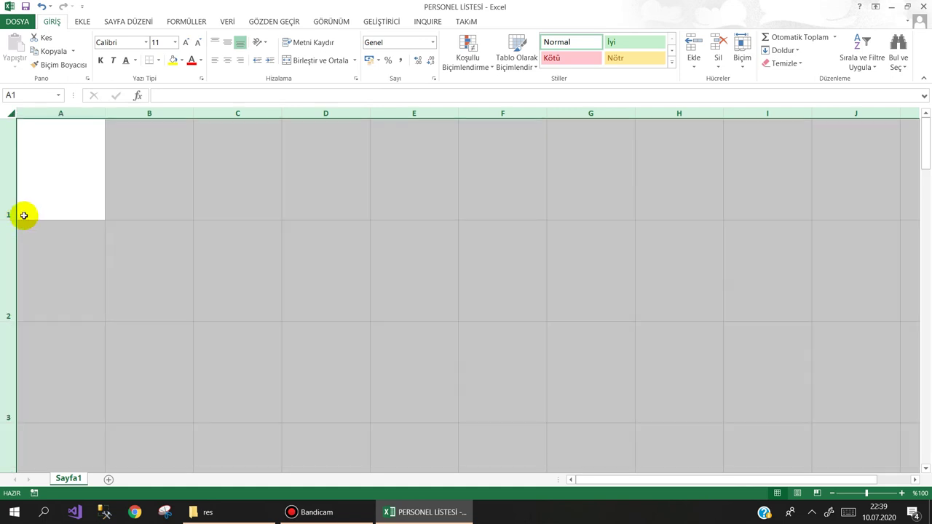
drag(104, 113, 123, 117)
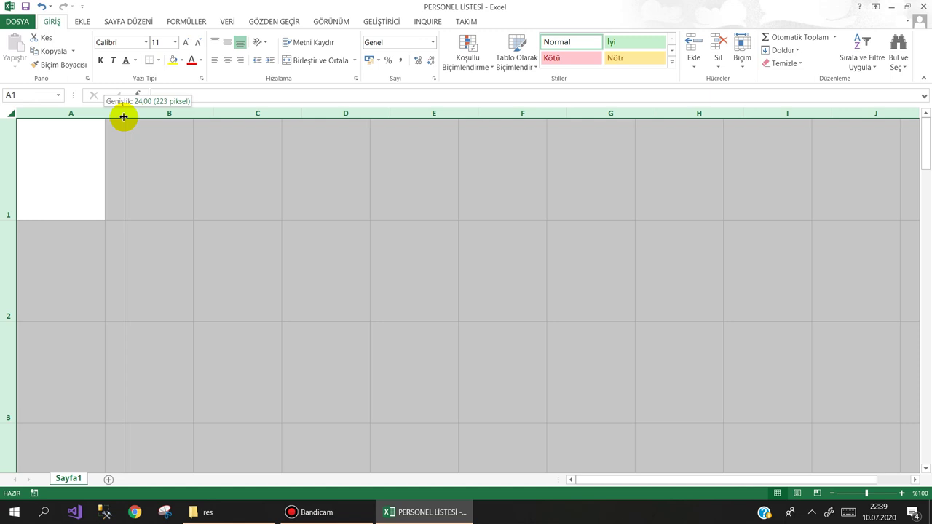
mouse_move(123, 117)
mouse_down()
mouse_move(132, 116)
mouse_move(114, 117)
mouse_up()
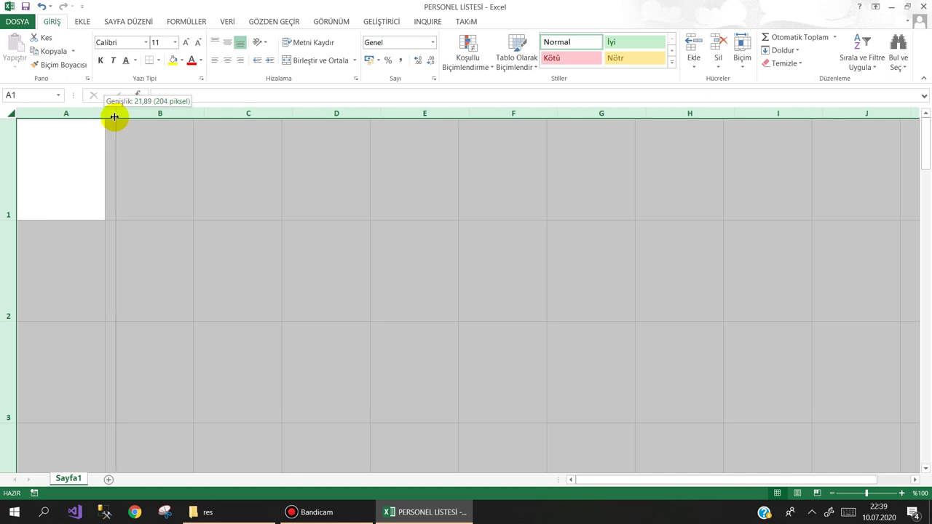
drag(114, 117, 113, 116)
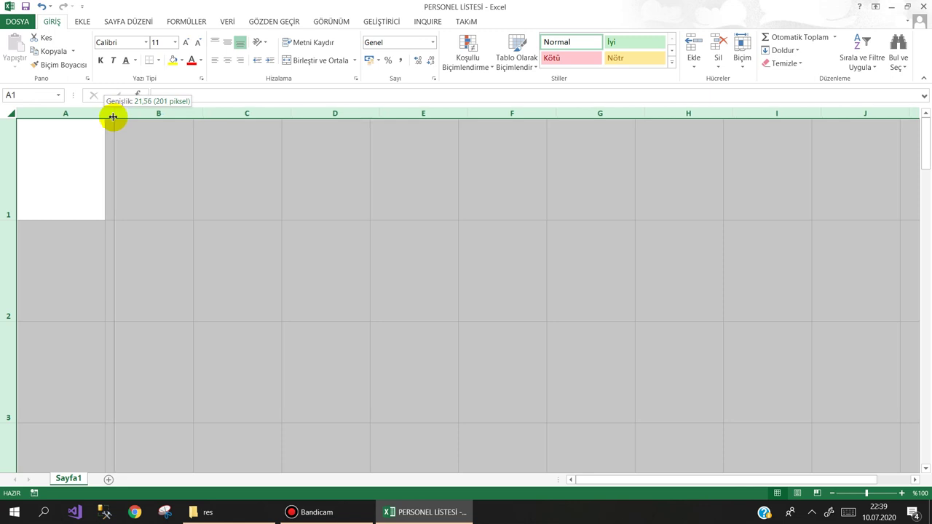
drag(113, 116, 112, 117)
drag(113, 116, 114, 117)
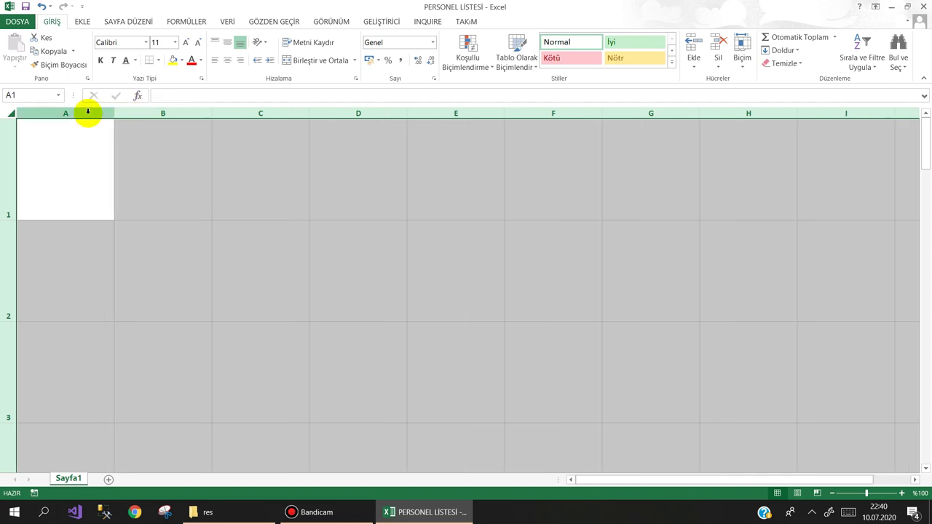
Set the column width to 21 and fine-tune it to 200 pixels (21.44)
right_click(88, 113)
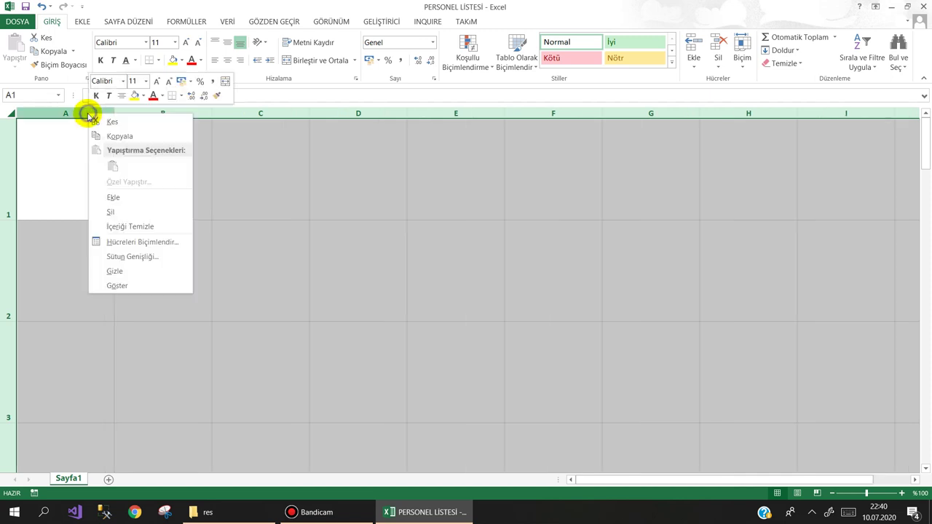
click(132, 256)
text(21,44)
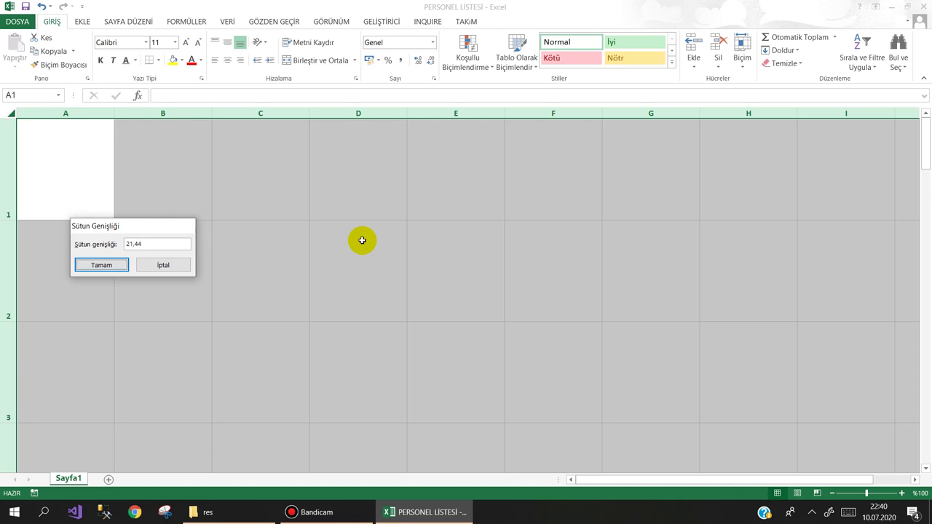
key(Return)
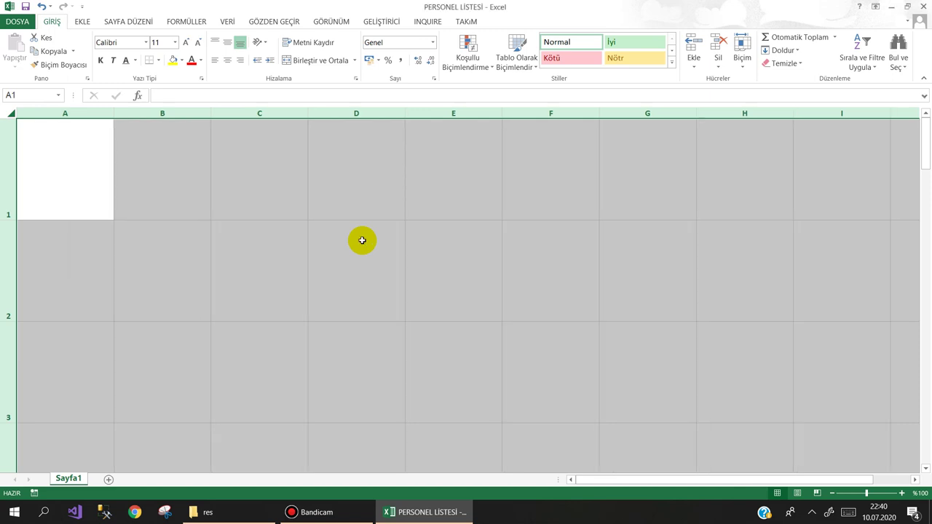
drag(113, 113, 114, 113)
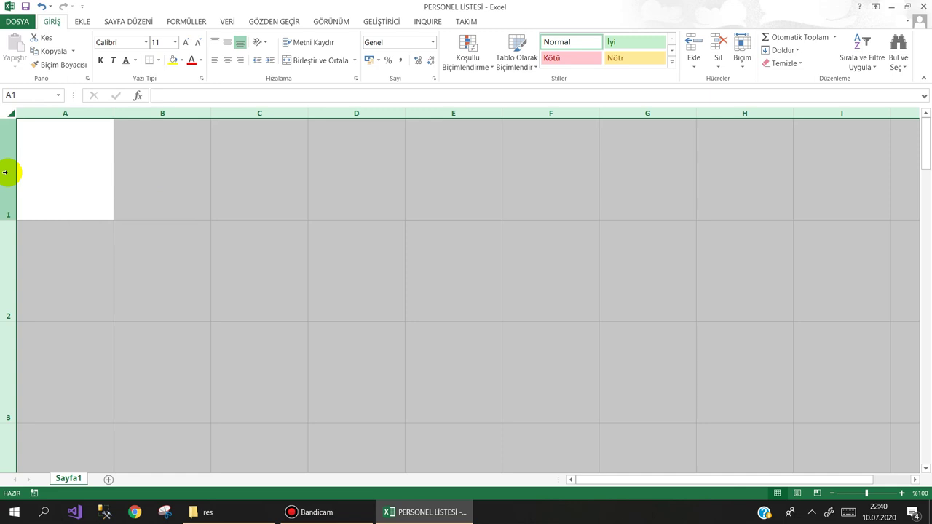
Make all rows 120 (200 pixels) tall, then shrink row 1 to about 40.80 (68 pixels)
right_click(5, 173)
click(56, 314)
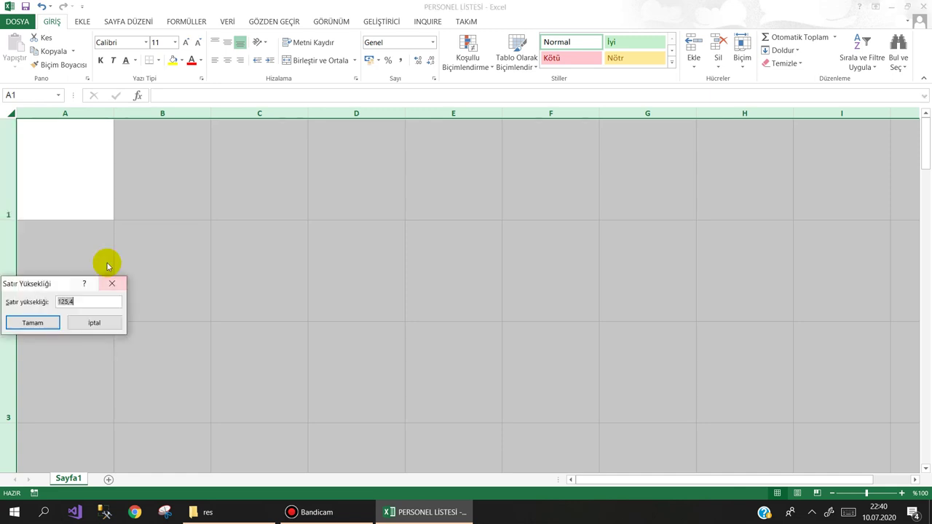
click(99, 323)
drag(10, 218, 10, 219)
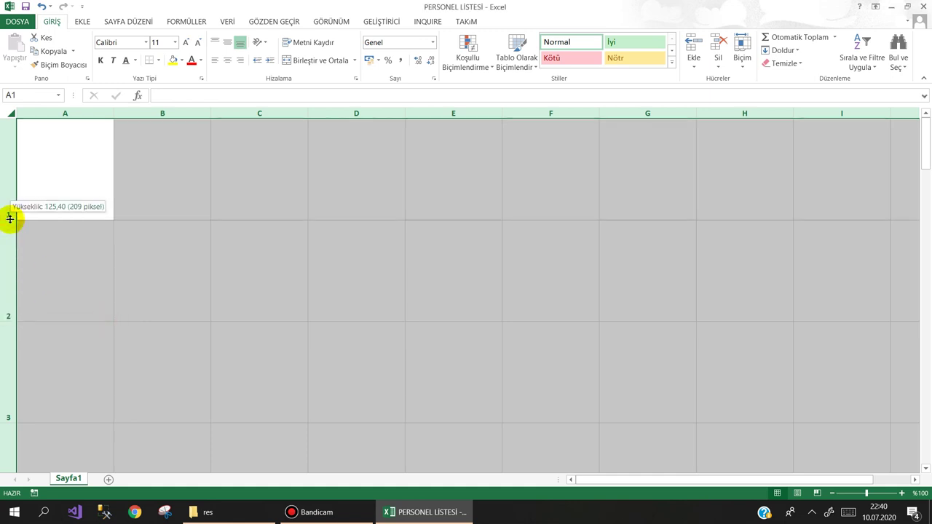
drag(10, 218, 10, 217)
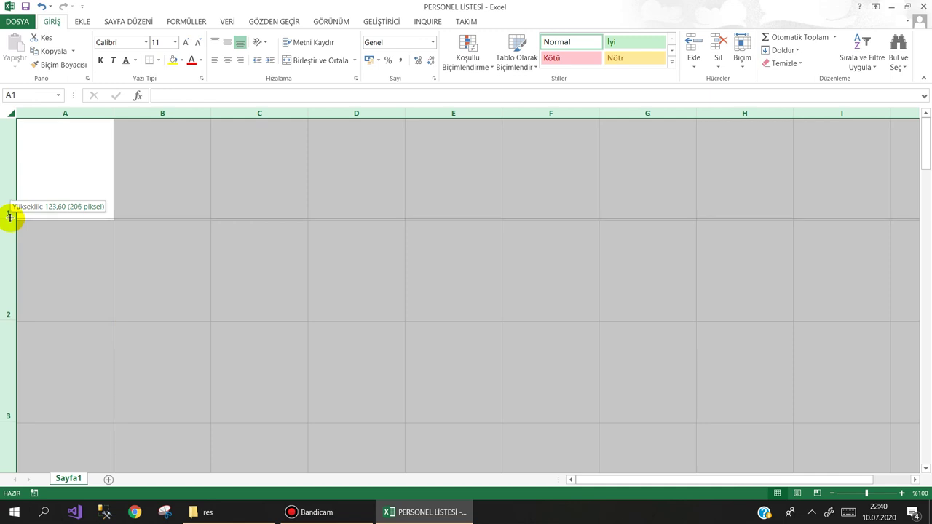
drag(10, 216, 10, 213)
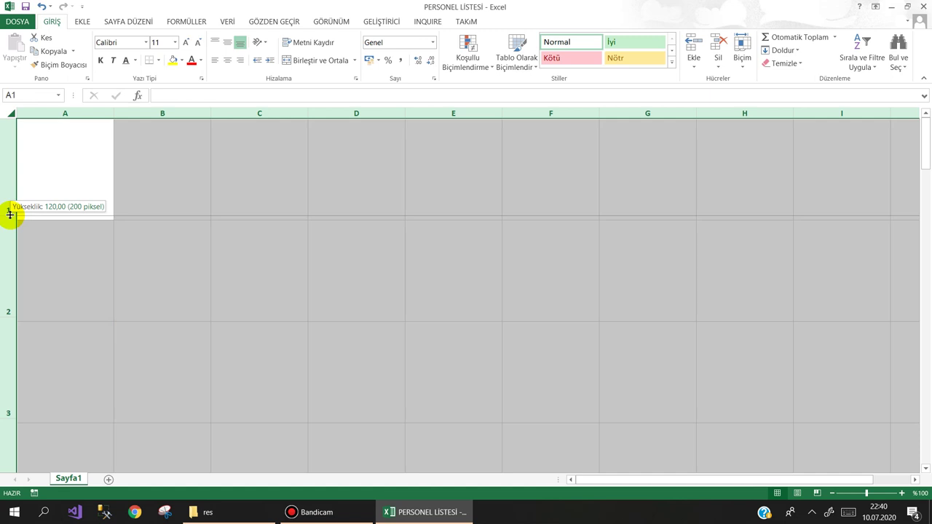
drag(10, 213, 13, 217)
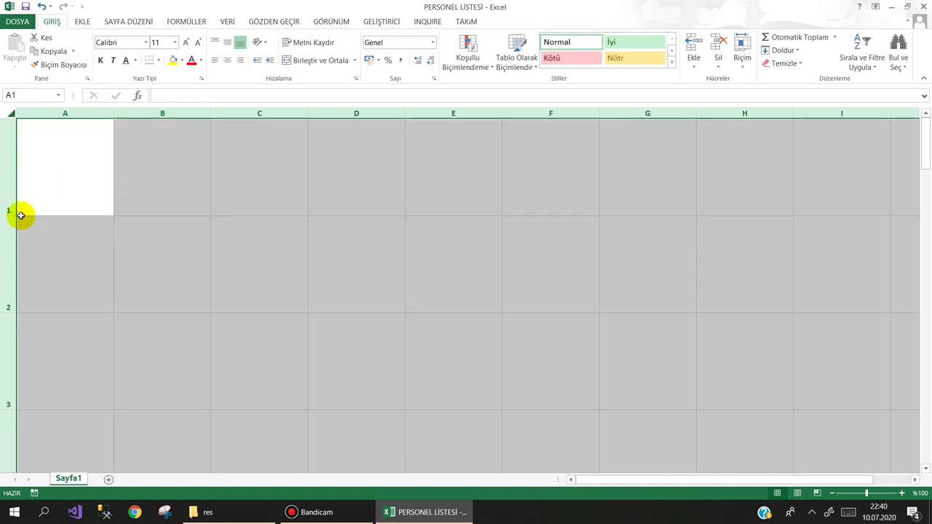
click(43, 177)
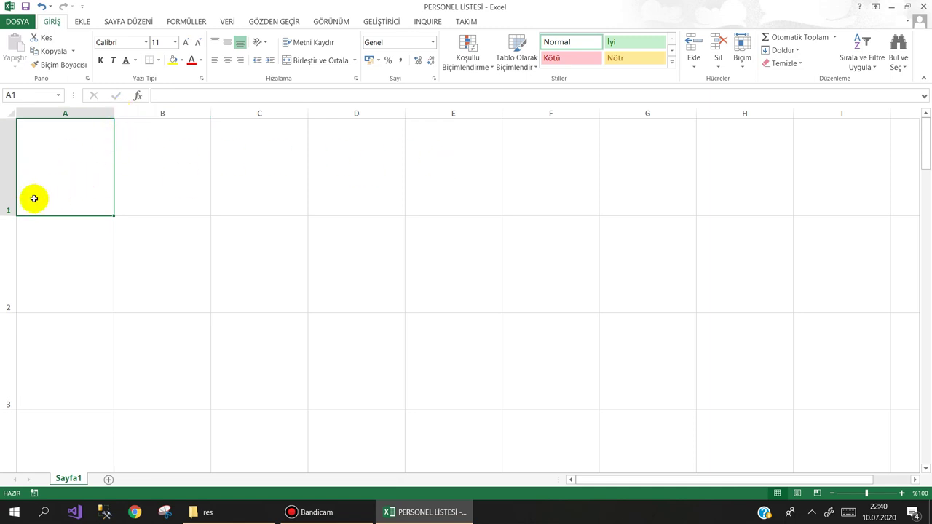
drag(9, 215, 17, 146)
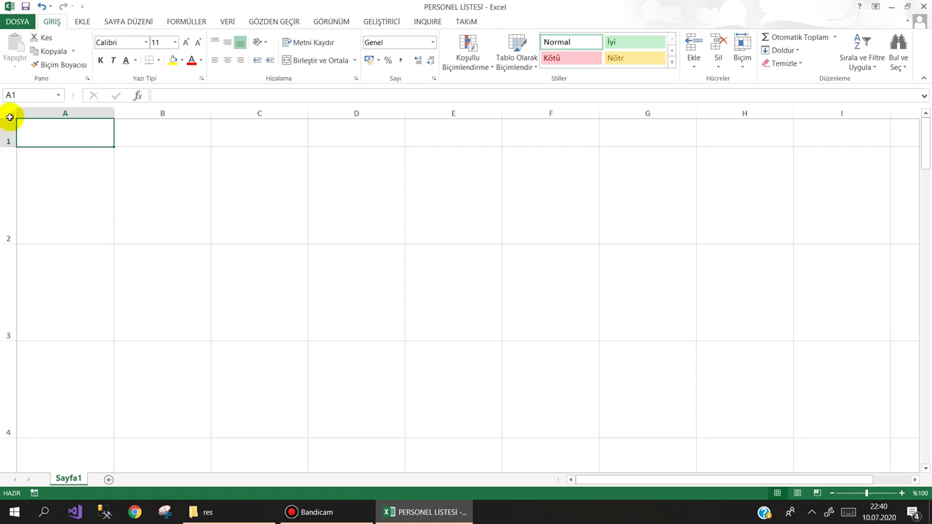
Center all cells vertically and enter headers SİCİL NO, ADI, SOYADI in A1:C1
click(8, 115)
click(227, 42)
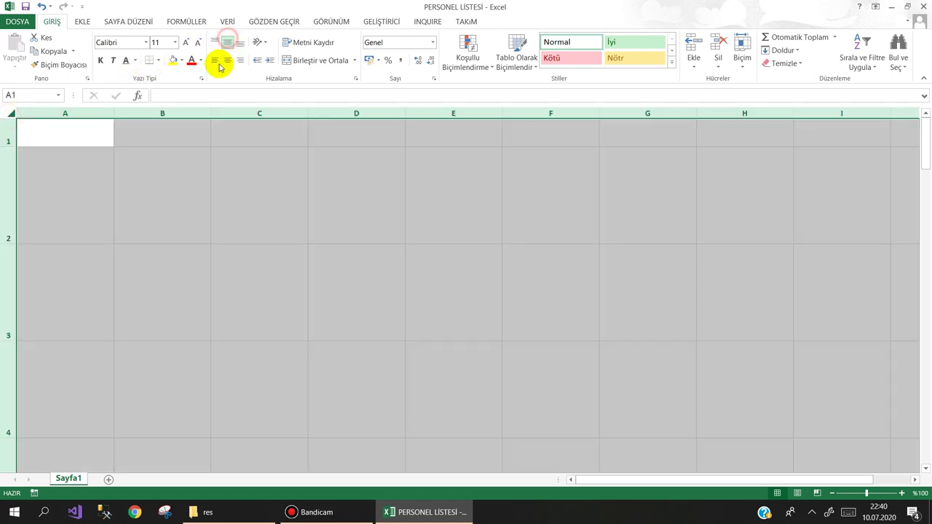
click(80, 129)
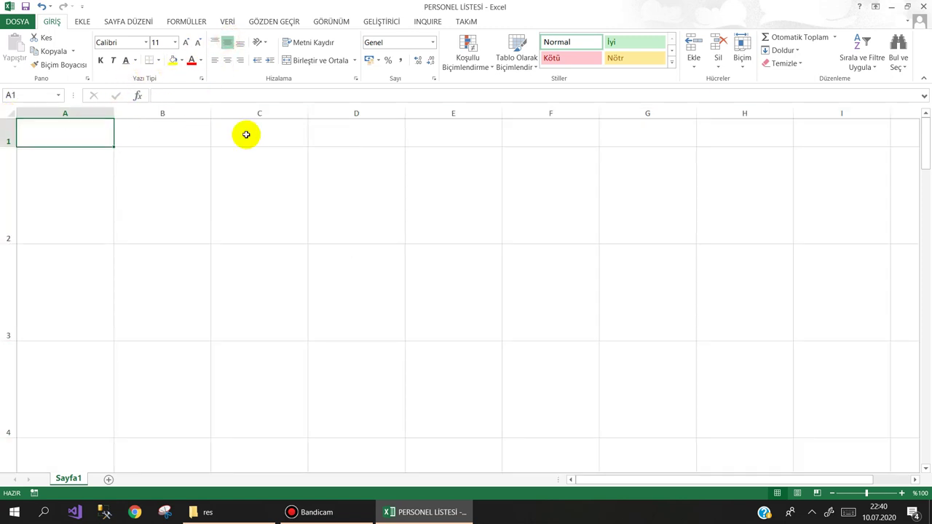
text(SİCİL NO)
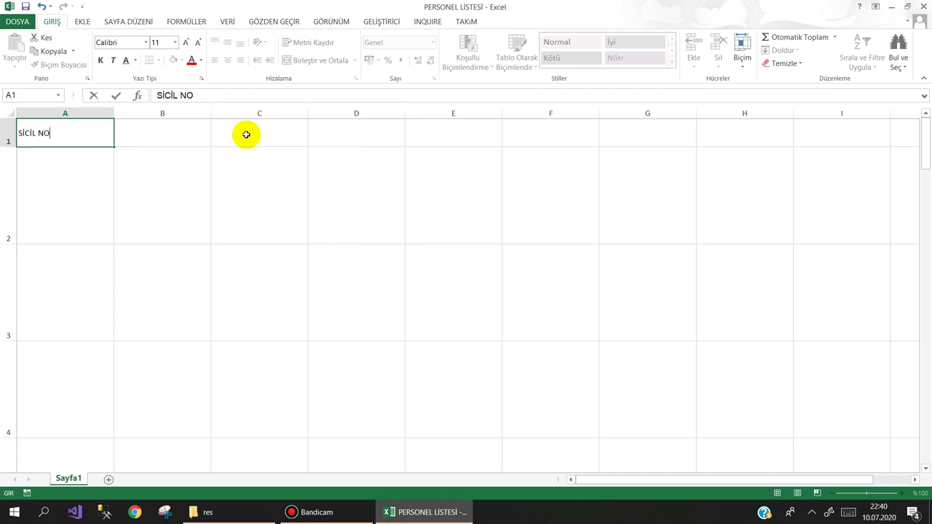
key(Tab)
text(ADI)
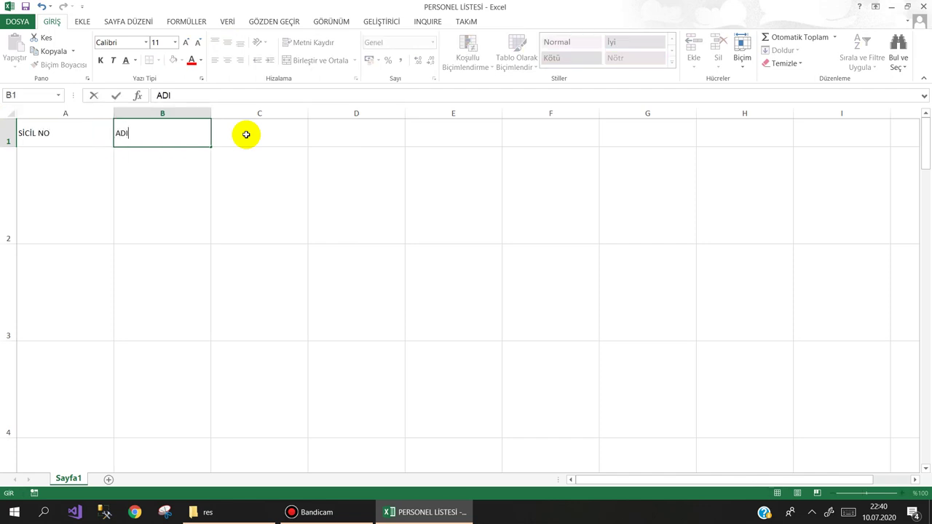
key(Tab)
text(SO)
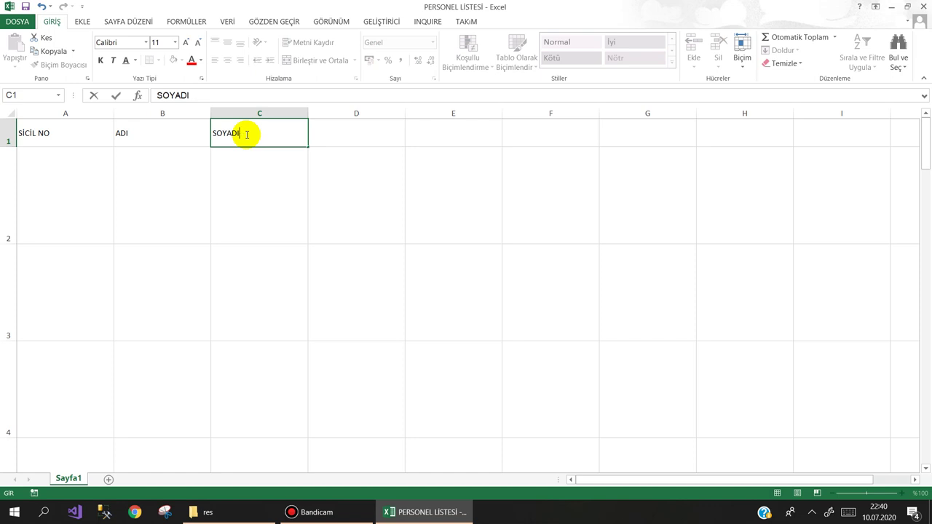
key(Tab)
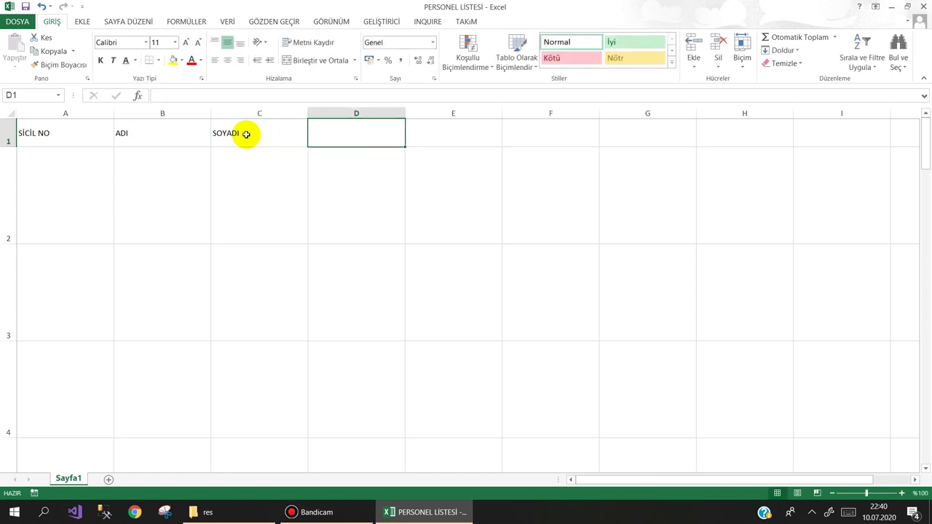
Enter headers ÜNVANI, DEPARTMANI, RESİM and YOL in D1:G1
text(ÜNVANI)
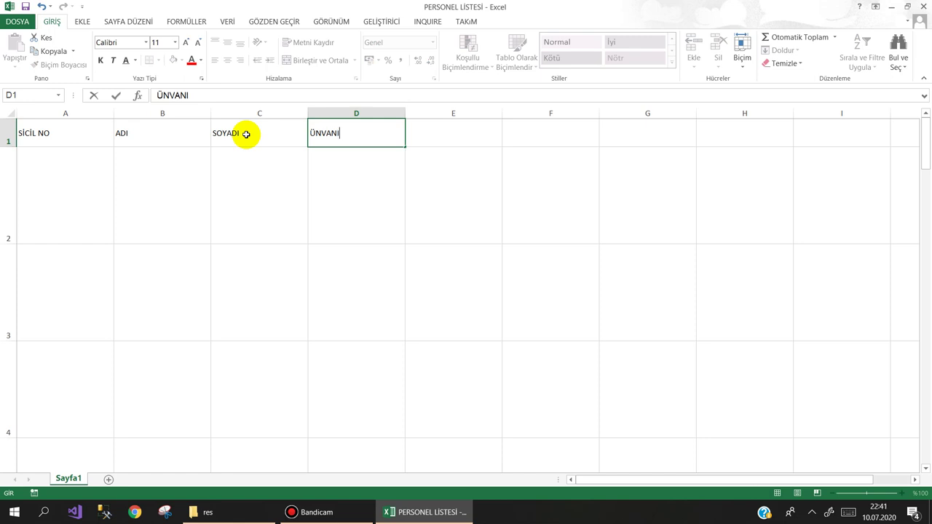
key(Tab)
text(DEPA)
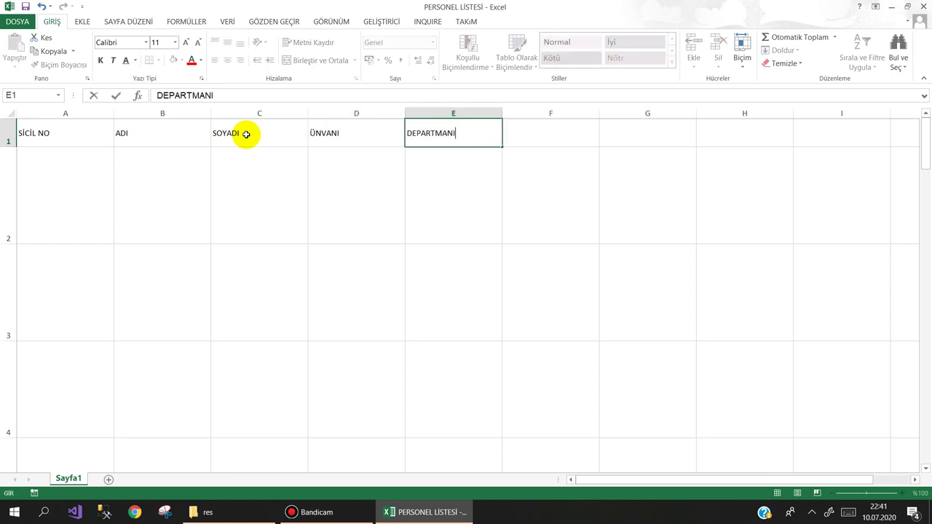
key(Tab)
text(RE)
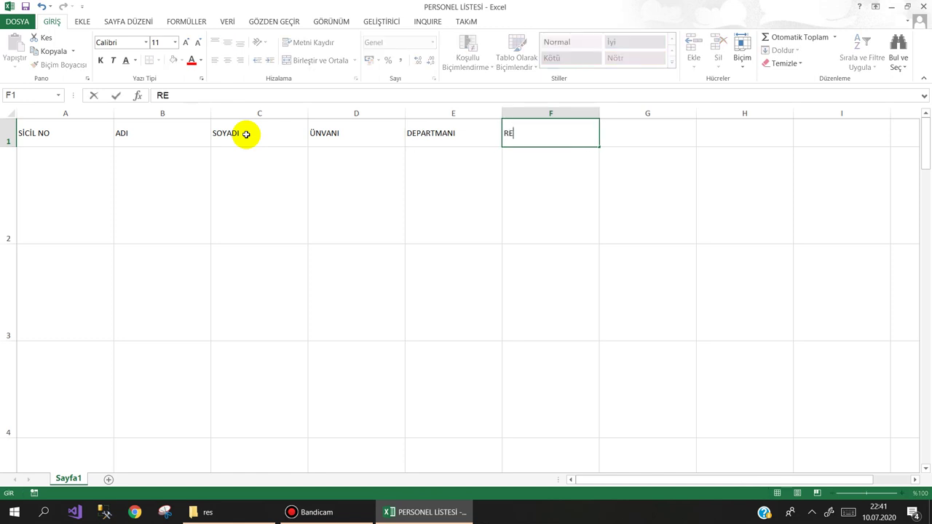
key(Tab)
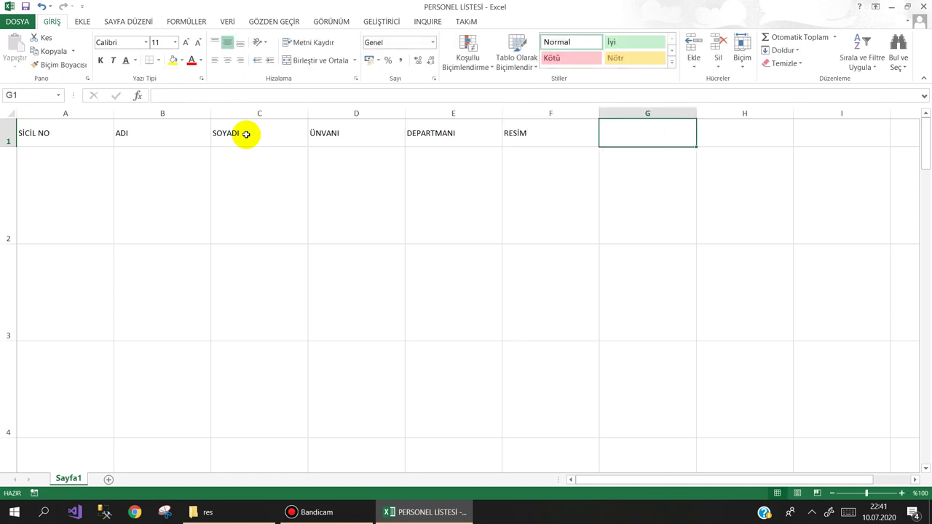
text(YOL)
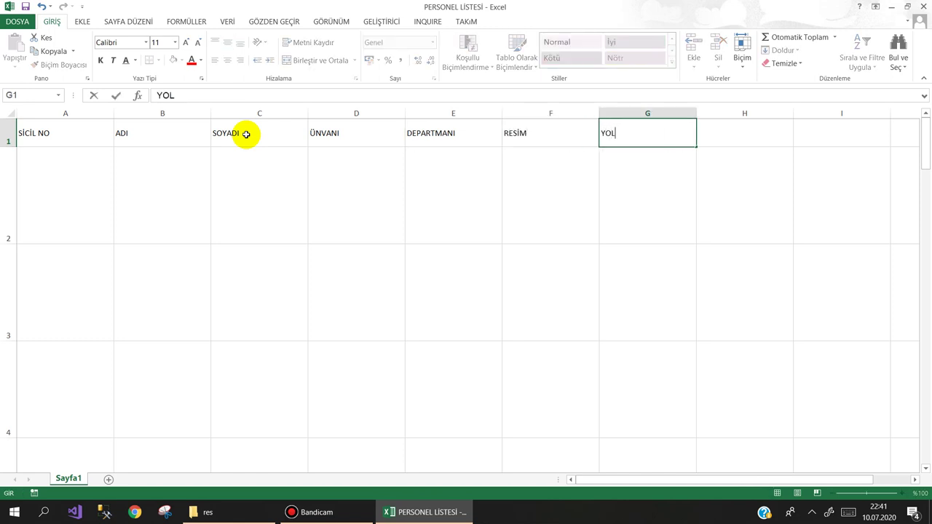
key(Return)
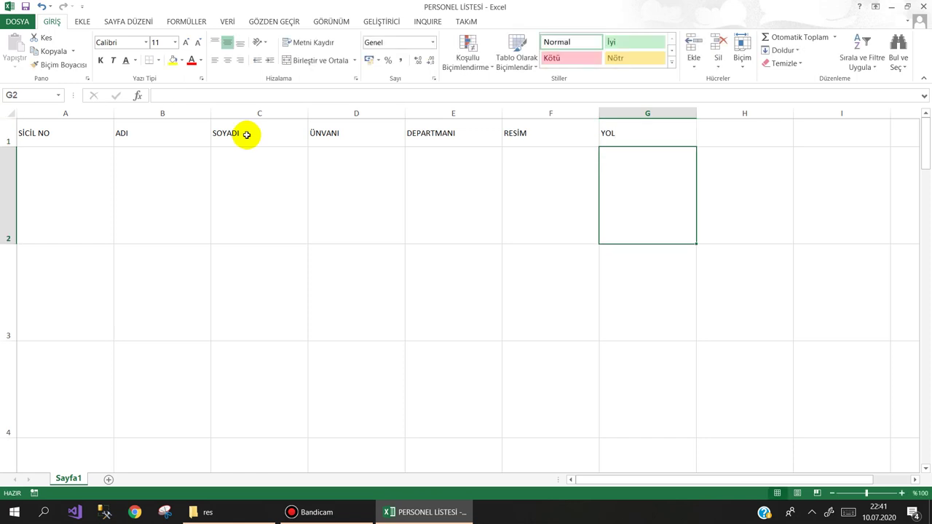
click(230, 518)
Copy photo 100001's folder path F:\Personel\res from its Properties and return to Excel
right_click(137, 149)
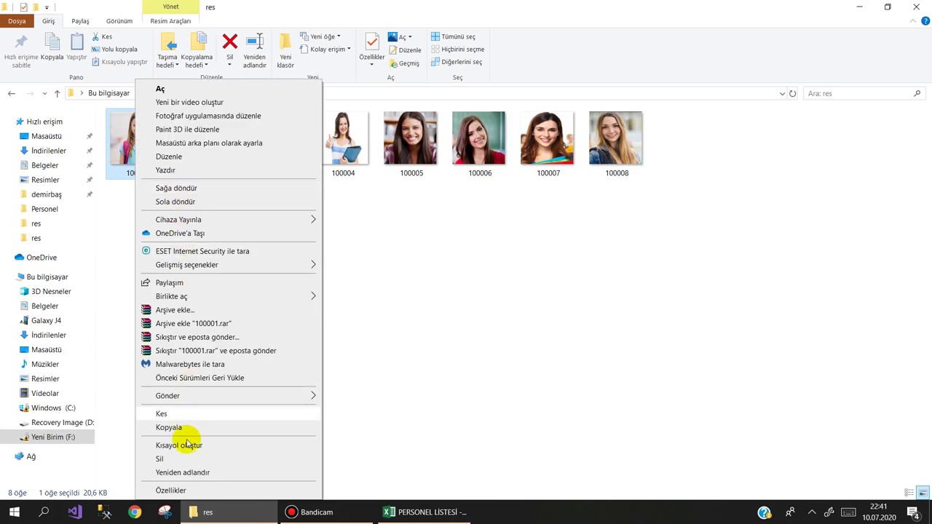
click(172, 490)
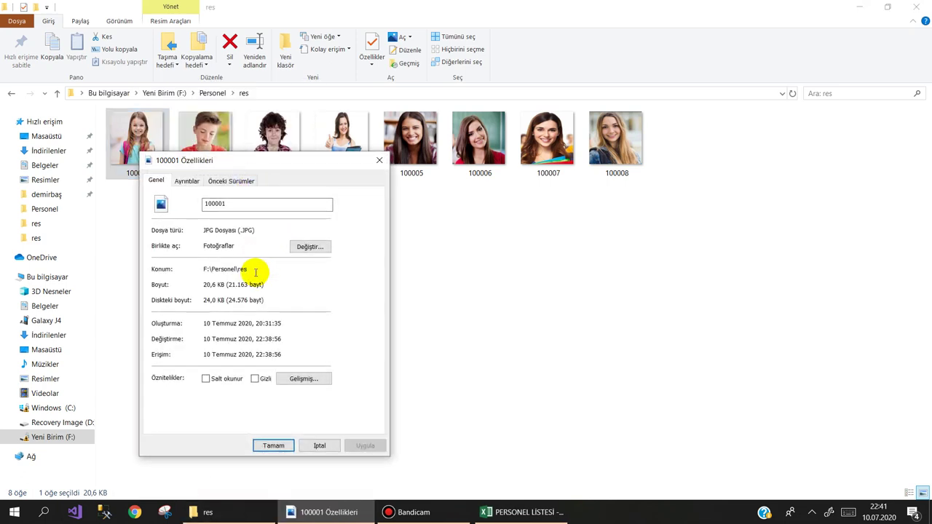
drag(255, 272, 189, 274)
key(ctrl+c)
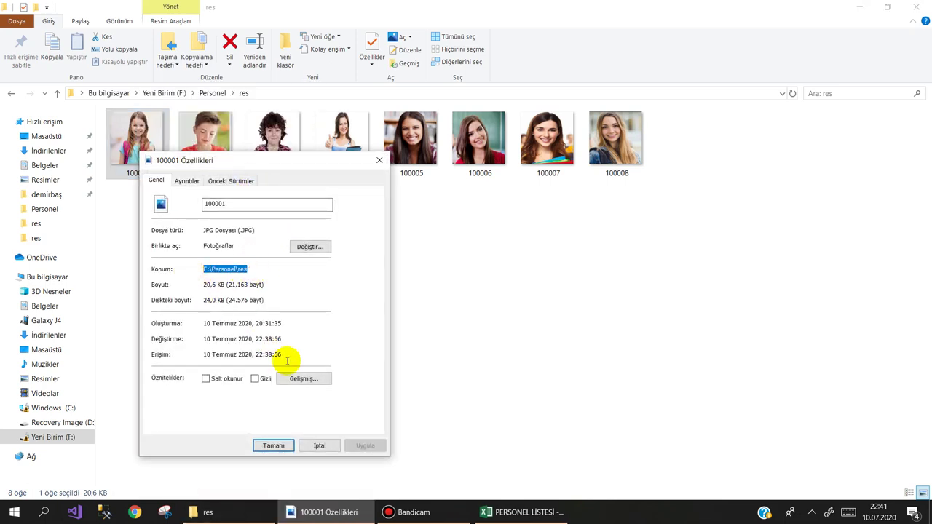
click(319, 446)
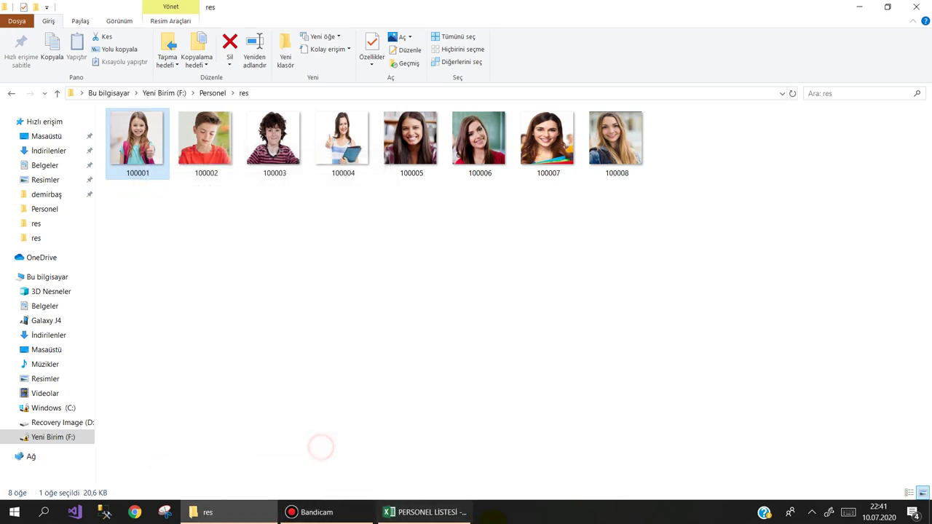
click(426, 512)
Start a G2 path formula from the pasted folder path, then abandon it
text(=)
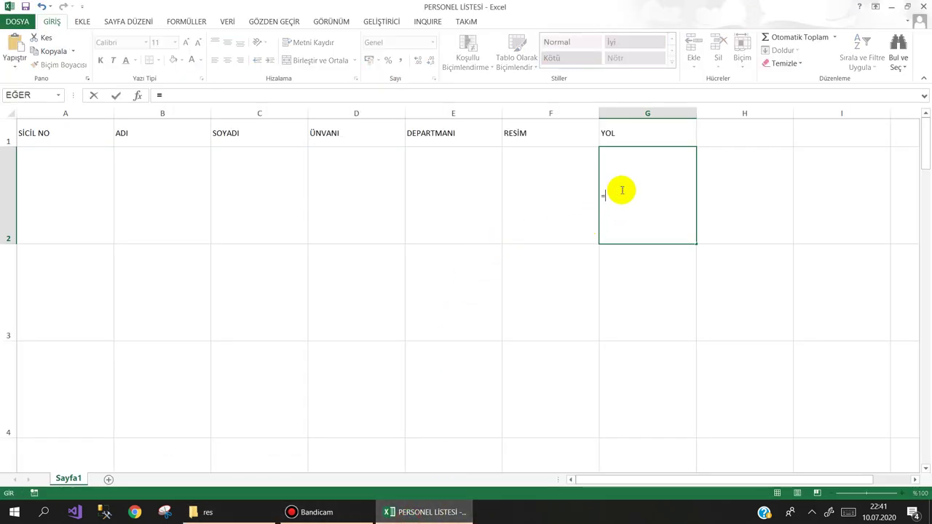
key(ctrl+v)
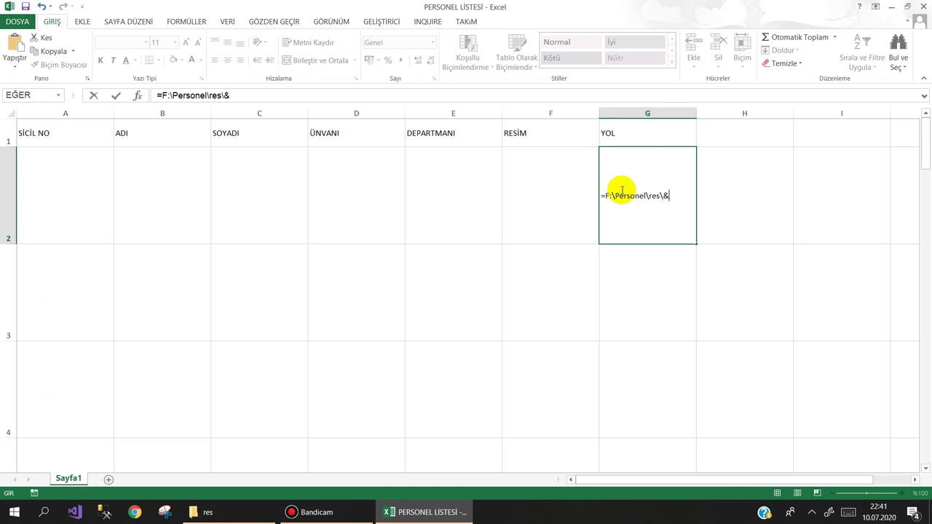
click(47, 182)
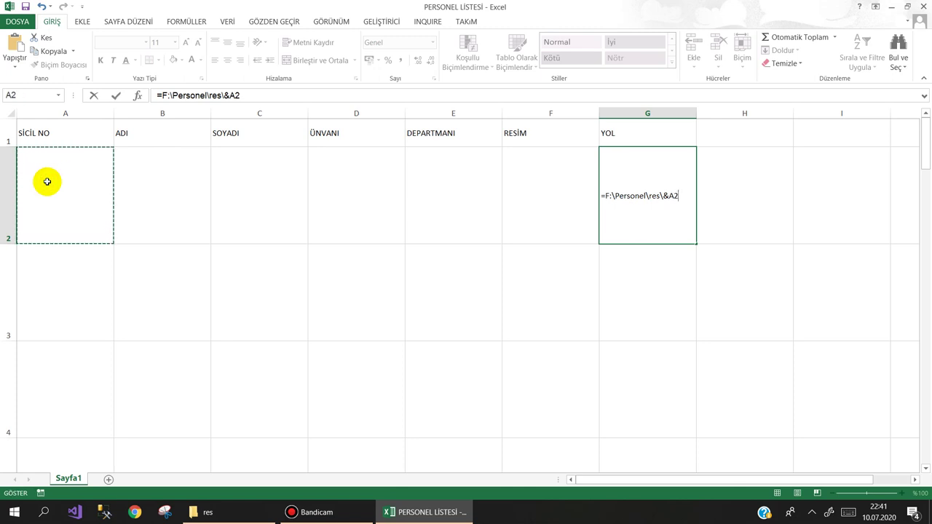
text(&)
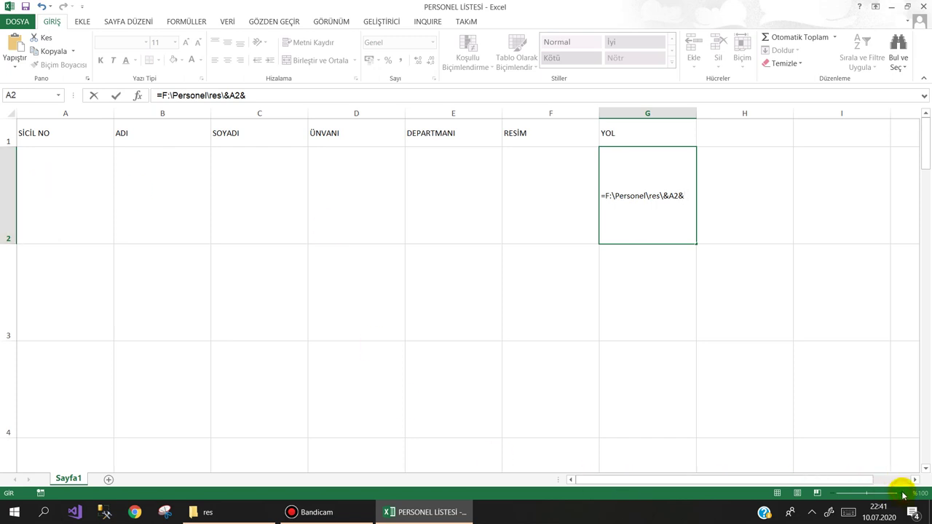
key(Escape)
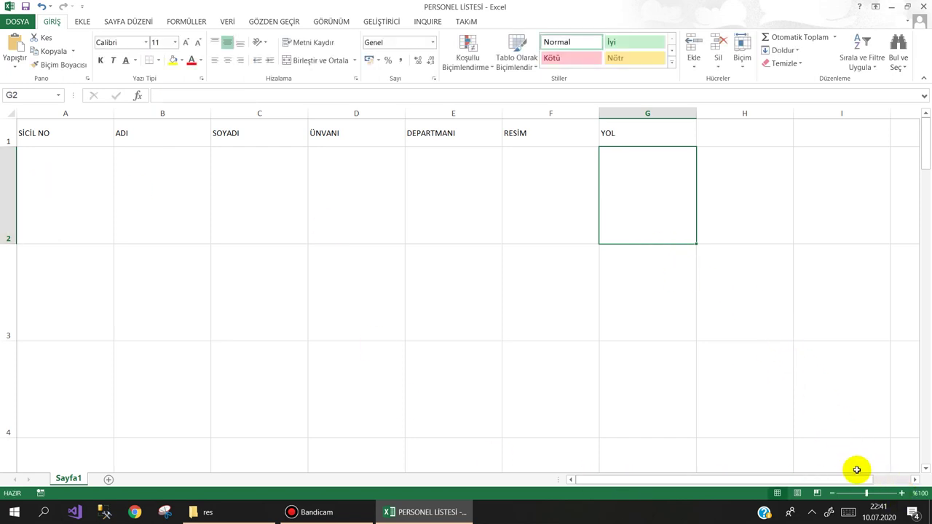
Zoom in and enter a G2 formula joining F:\Personel\res with A2 and ".JPG"
click(901, 493)
click(901, 493)
click(901, 493)
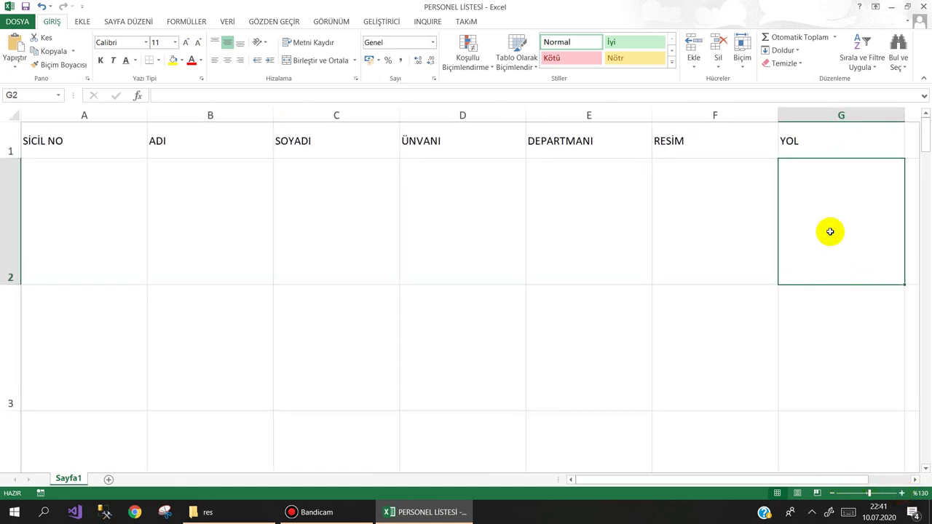
text(=F:\Personel\res\&)
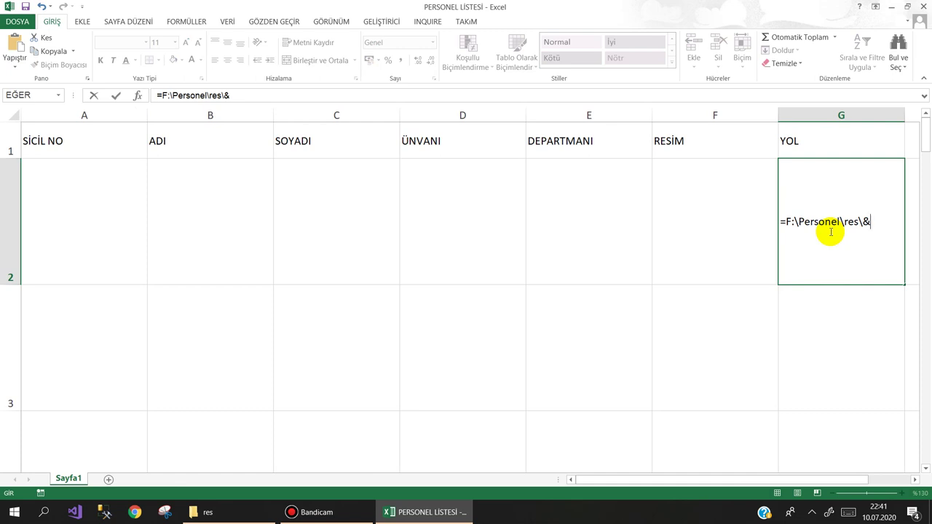
click(109, 200)
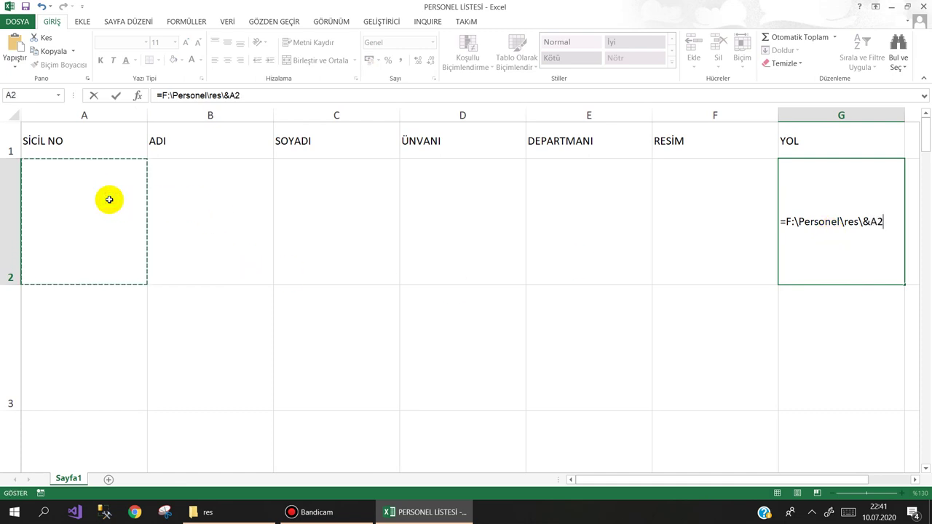
text(&".)
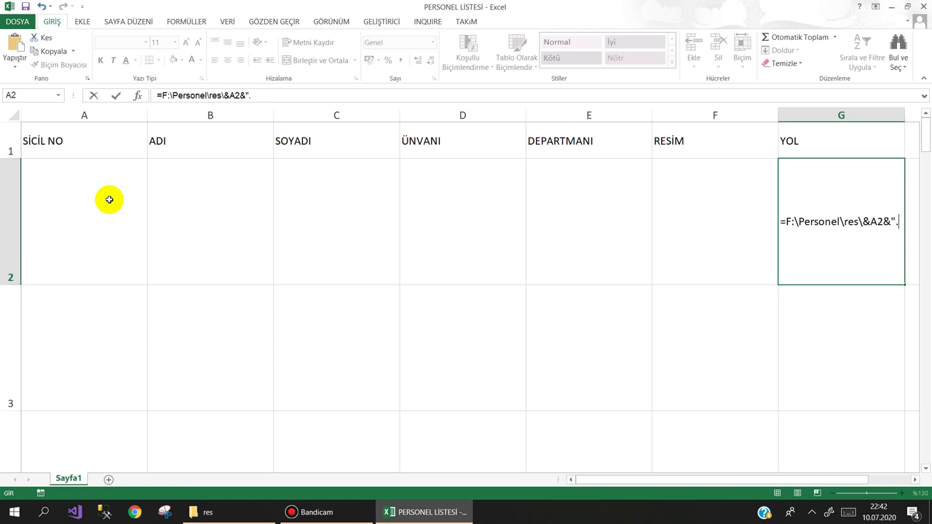
text(JPG")
key(Return)
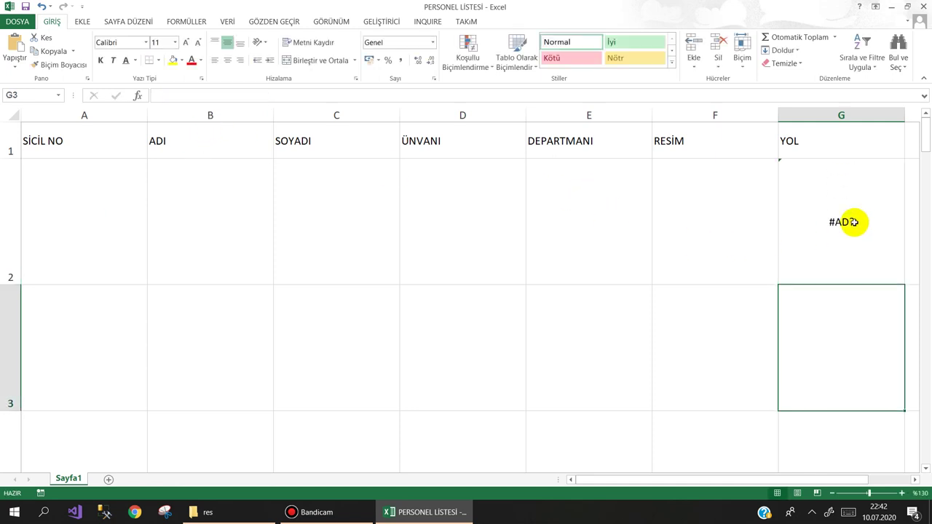
Fix G2's formula so the quoted folder path is joined via &A2& to .JPG
click(848, 219)
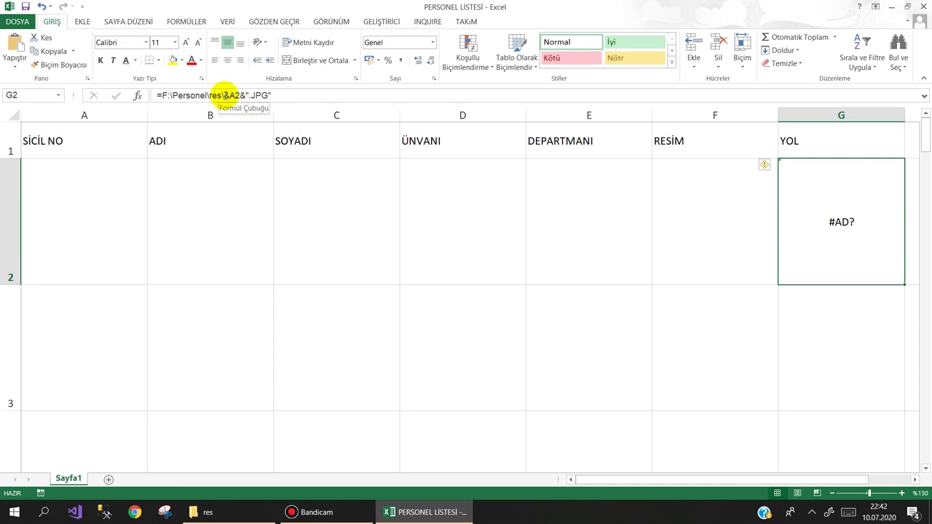
click(160, 95)
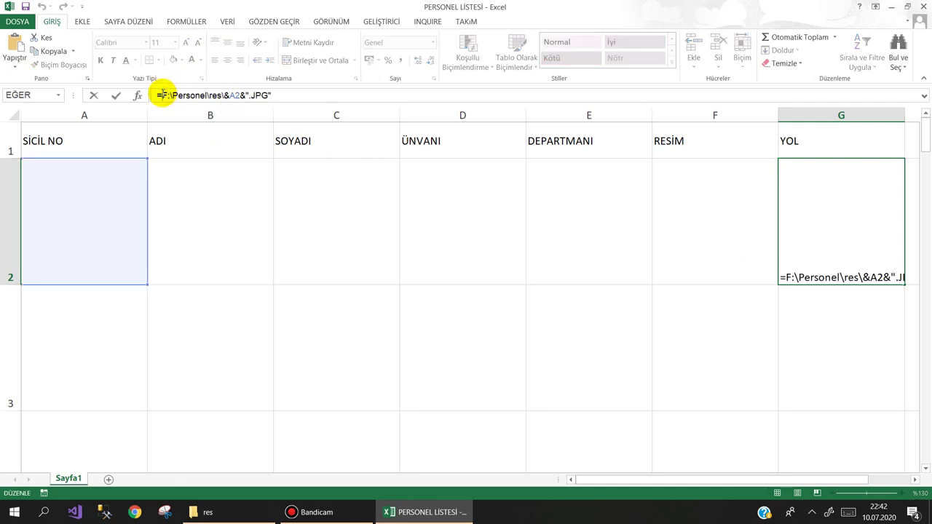
text("&A2&)
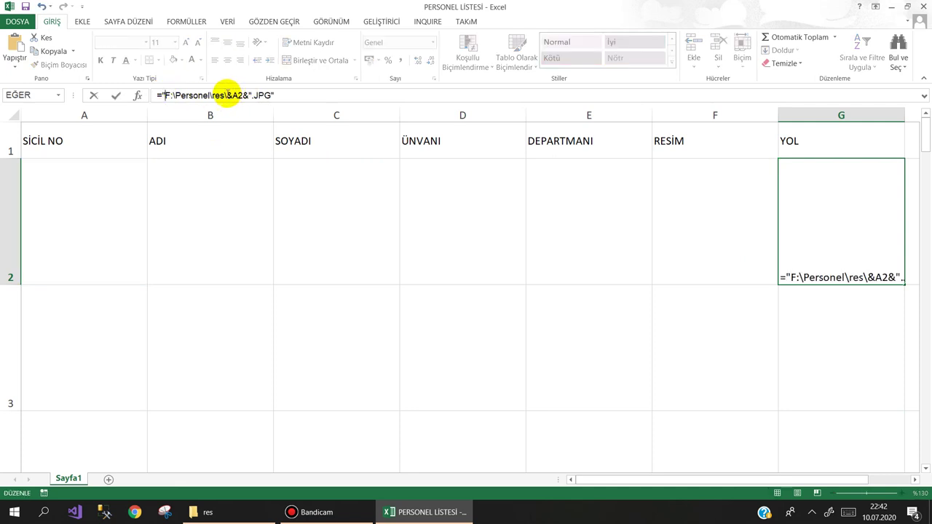
text(")
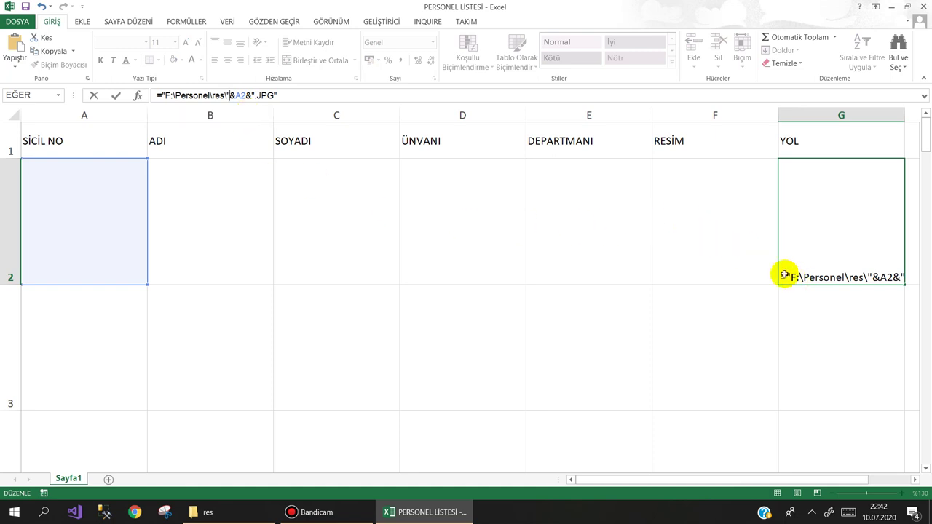
key(Return)
click(863, 231)
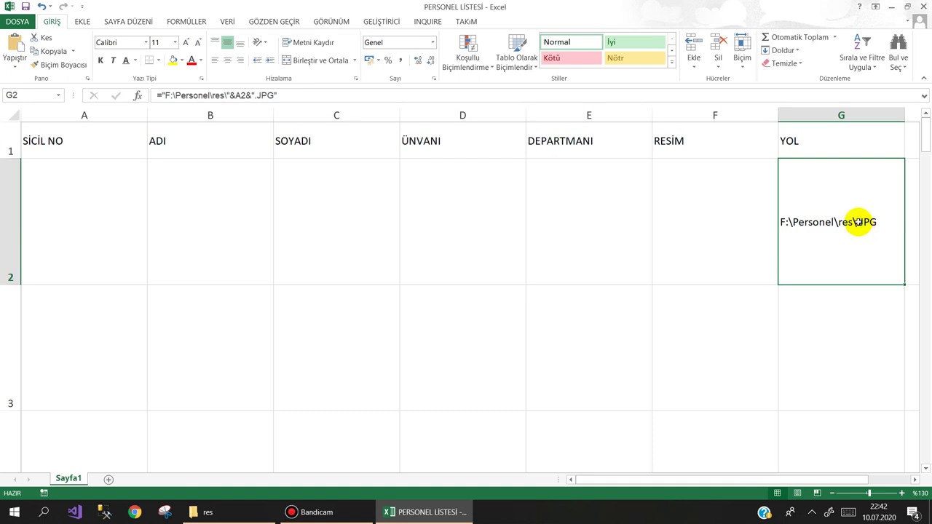
double_click(858, 222)
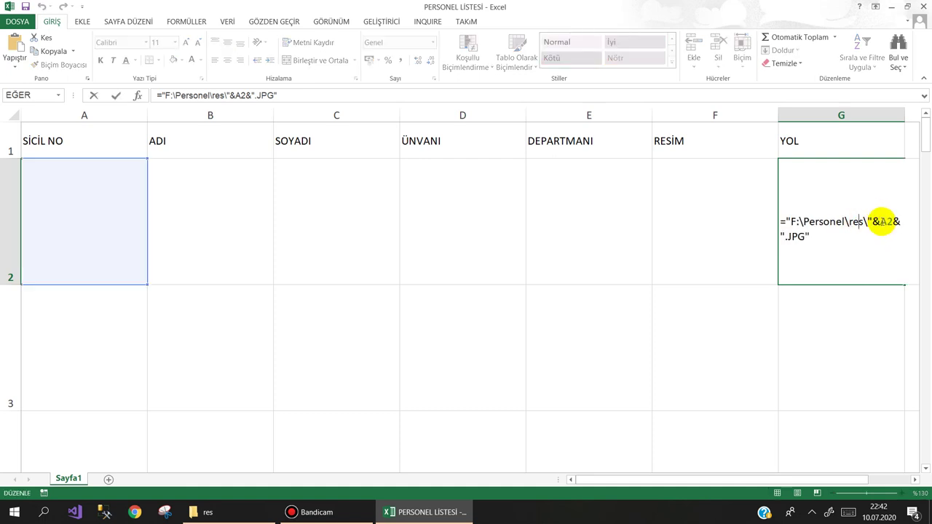
click(87, 233)
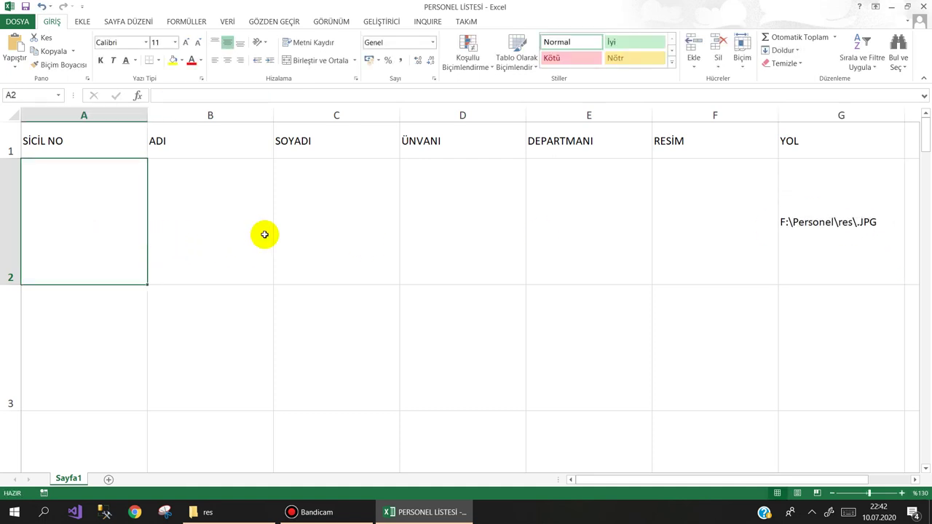
Enter staff number 100001 in A2 and check G2 shows F:\Personel\res\100001.JPG
text(1000)
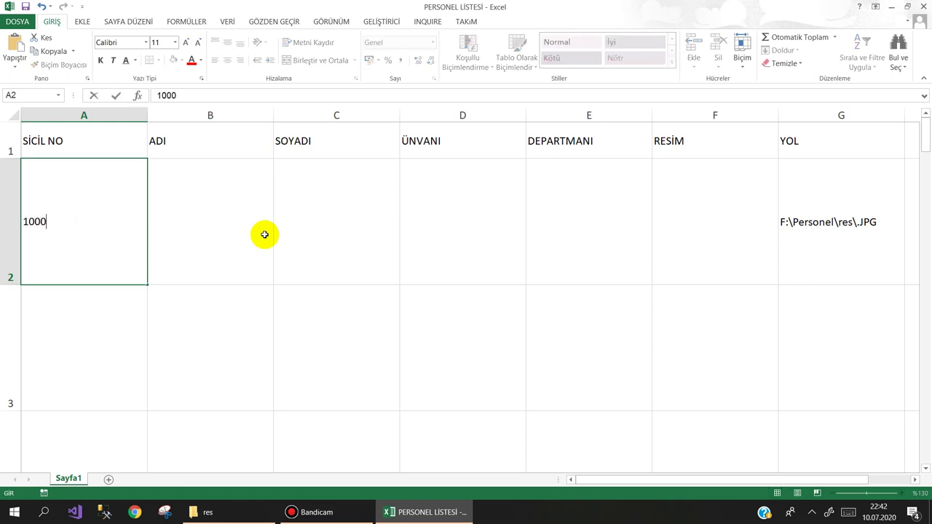
text(01)
key(Return)
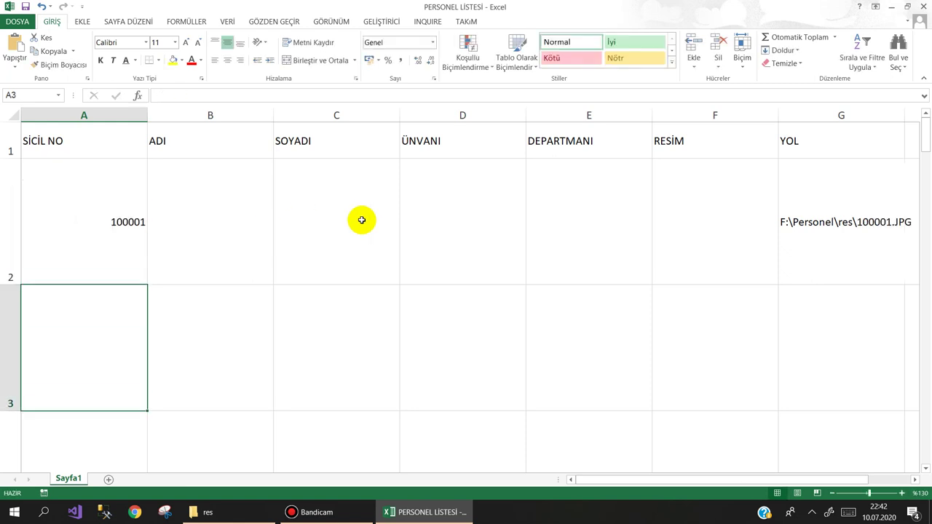
click(891, 227)
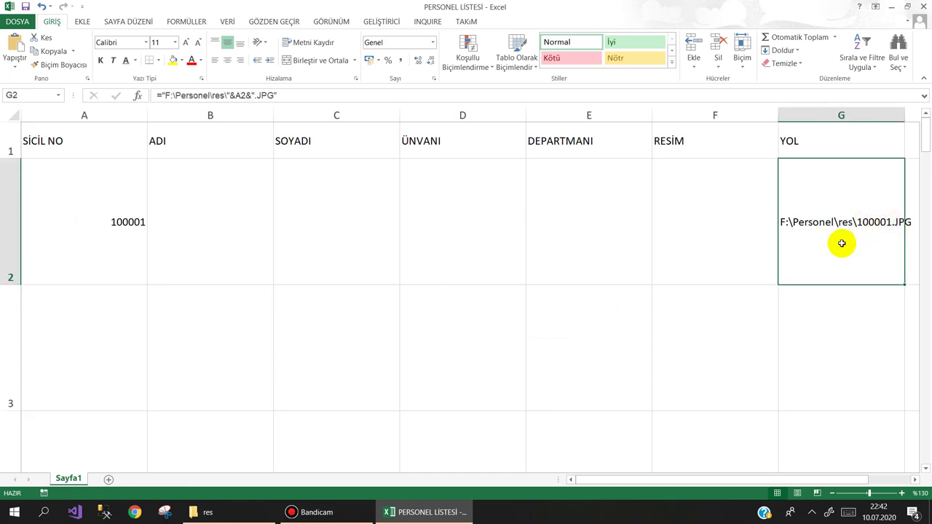
click(121, 235)
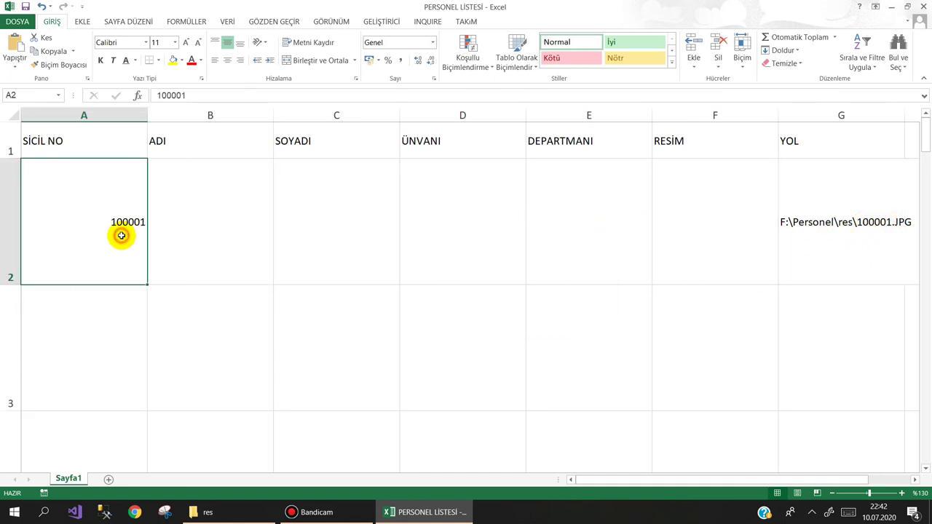
Hide the YOL column G with Gizle, then unhide it with Göster
right_click(818, 113)
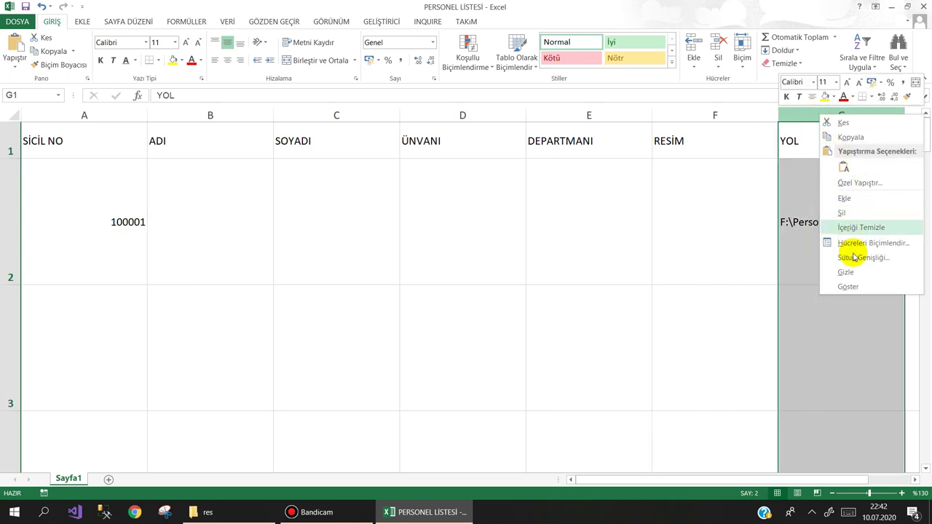
click(859, 275)
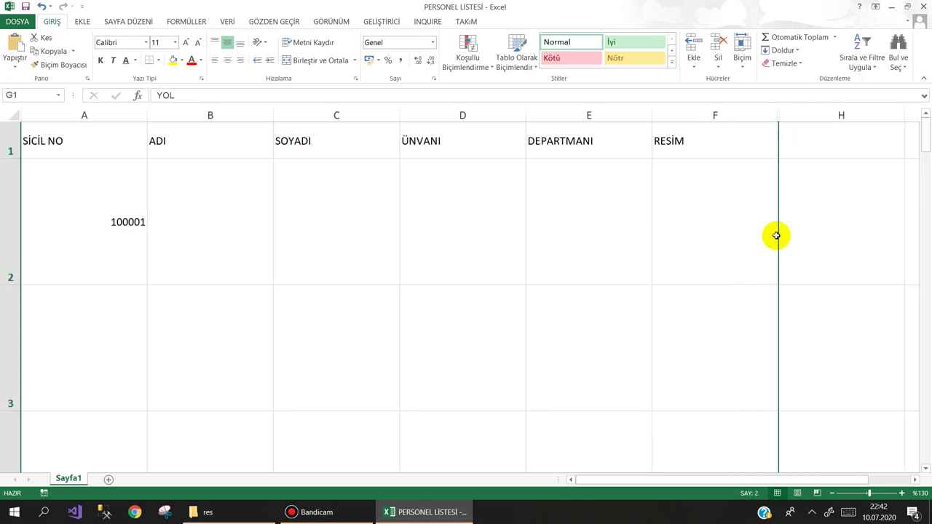
click(718, 216)
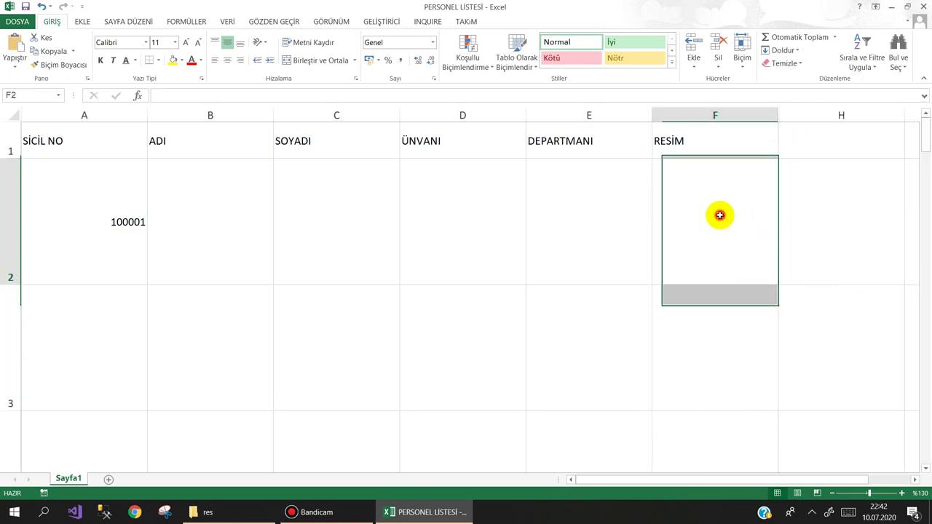
drag(775, 116, 788, 118)
right_click(788, 117)
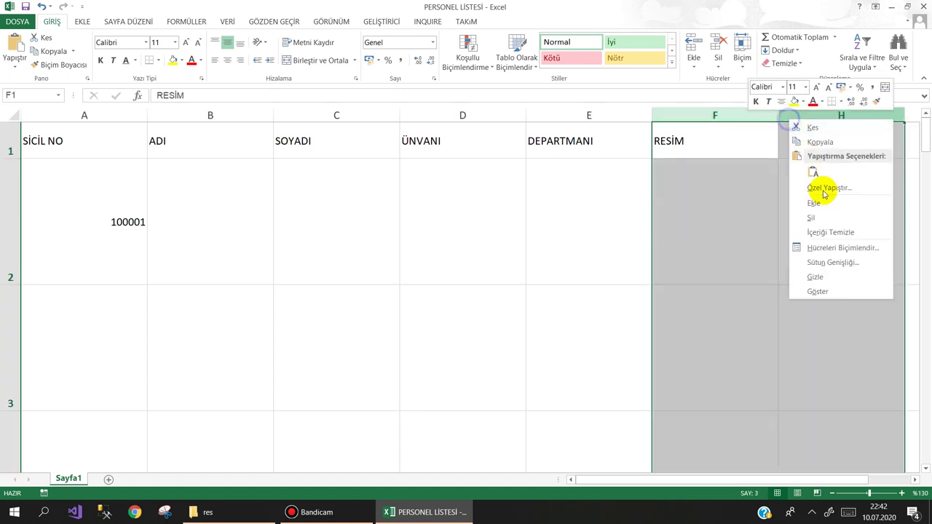
click(823, 290)
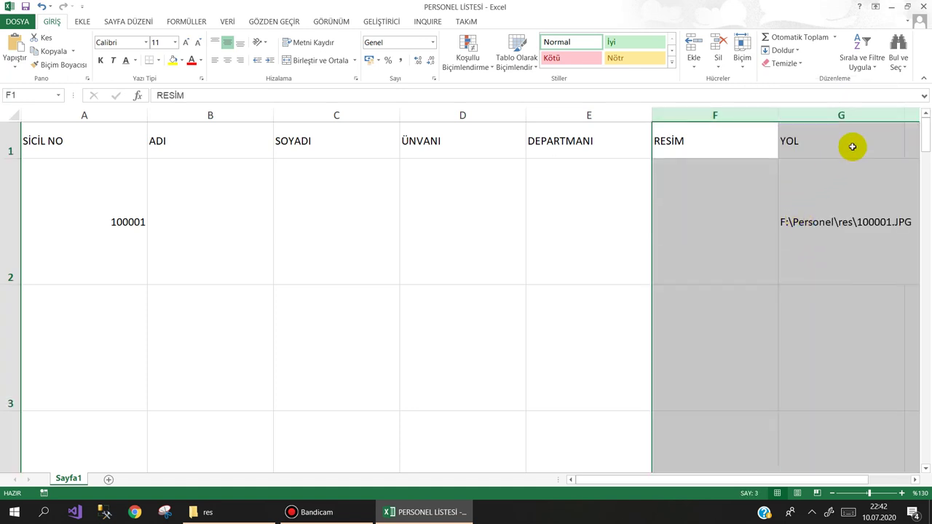
Hide column G again, then select cell A3 for the next staff number
right_click(831, 120)
click(695, 172)
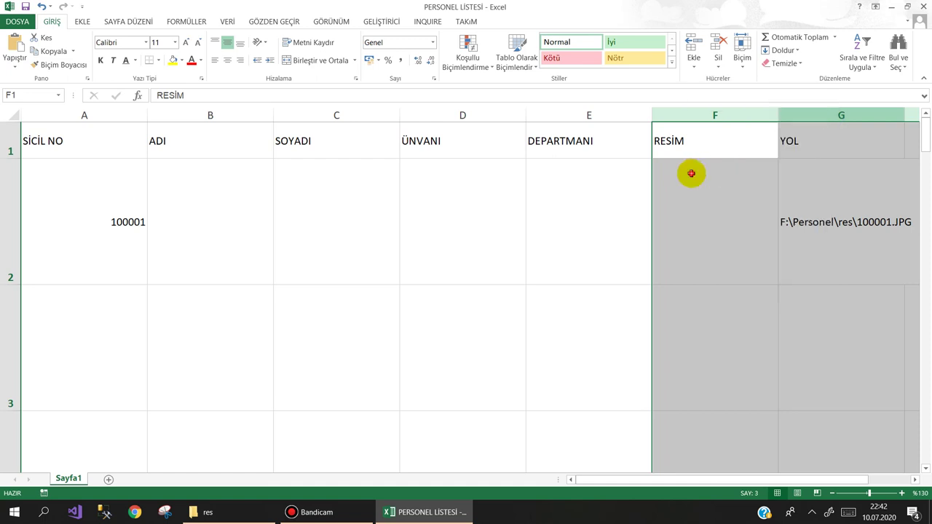
click(811, 118)
right_click(811, 118)
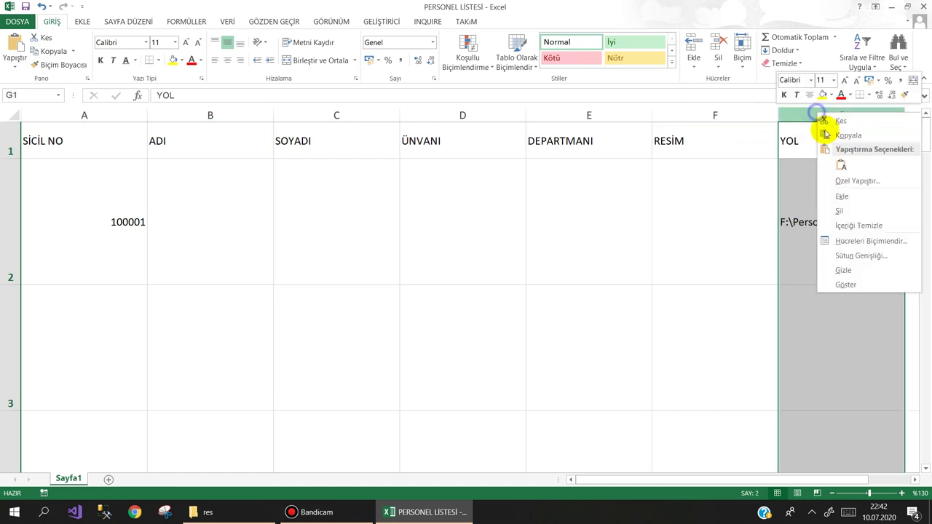
click(854, 270)
click(730, 230)
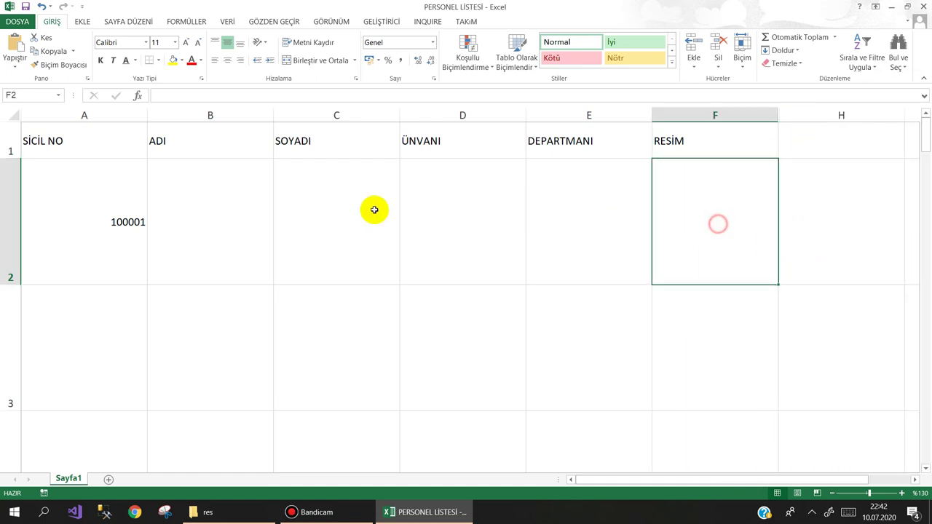
click(107, 317)
Enter 100002 in A3 and fill the series 100001–100008 down column A to row 9
text(100002)
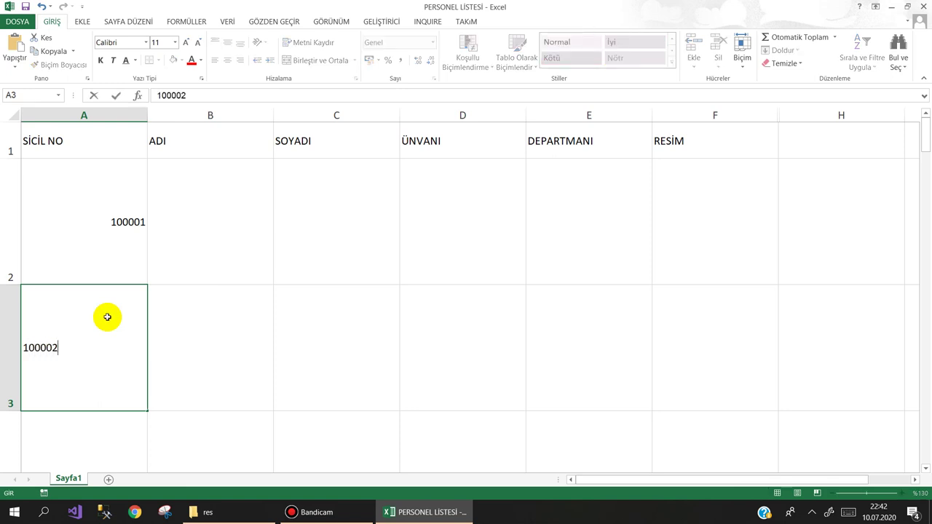
key(Return)
scroll(108, 315, down, 2)
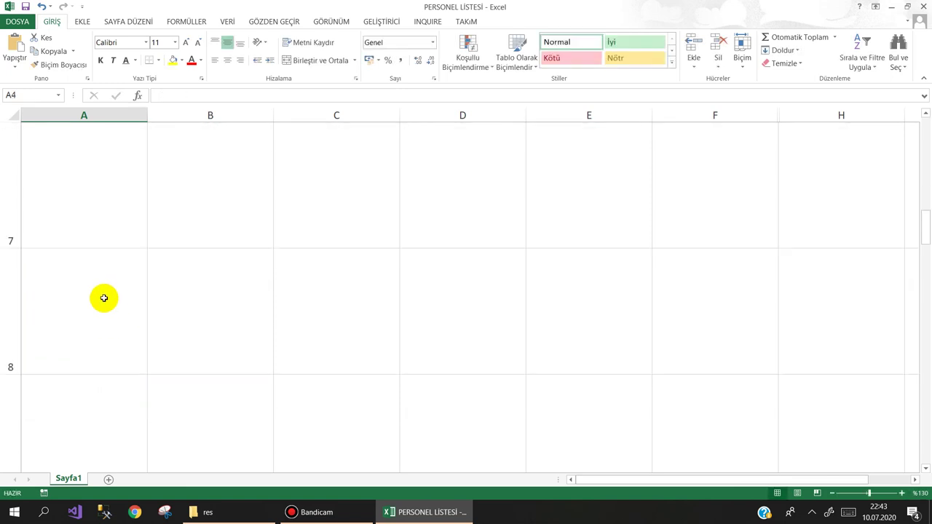
scroll(161, 219, up, 2)
drag(124, 221, 125, 340)
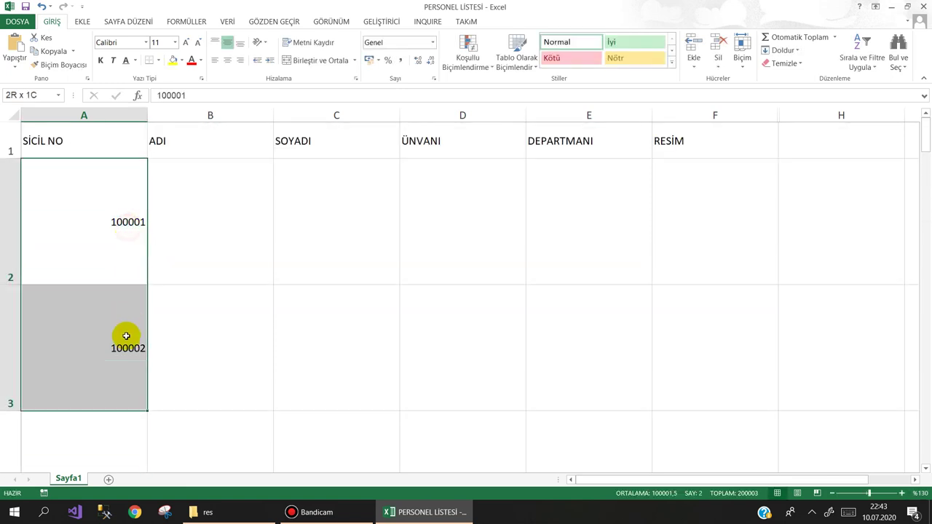
drag(145, 409, 143, 475)
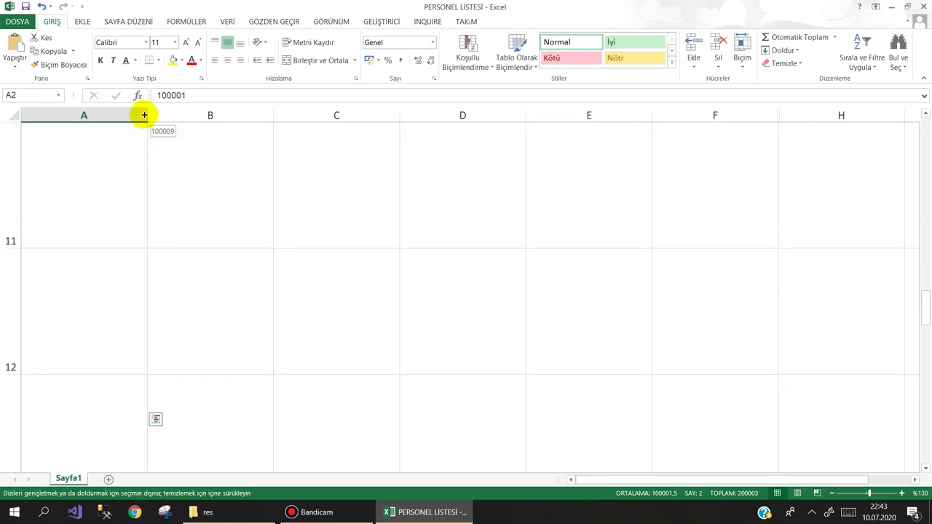
mouse_move(143, 475)
mouse_down()
mouse_move(113, 354)
mouse_move(138, 439)
mouse_up()
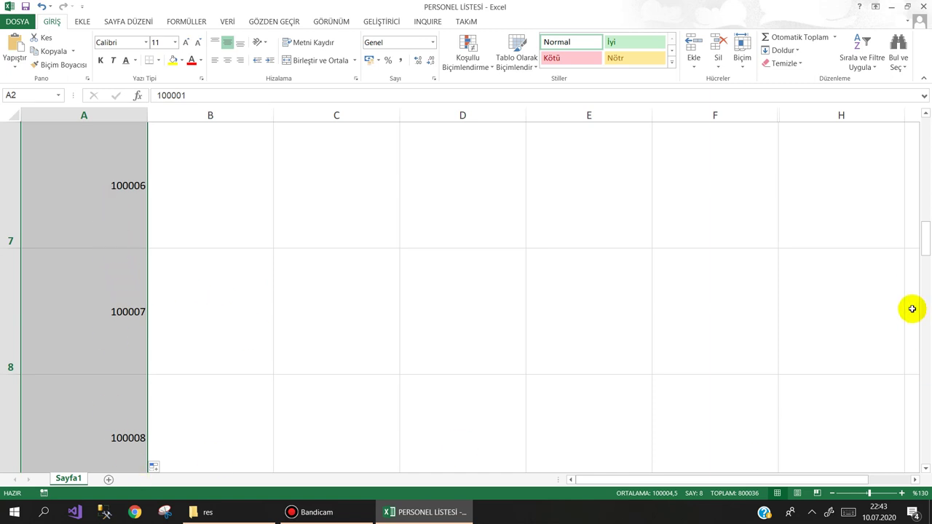
drag(923, 246, 926, 129)
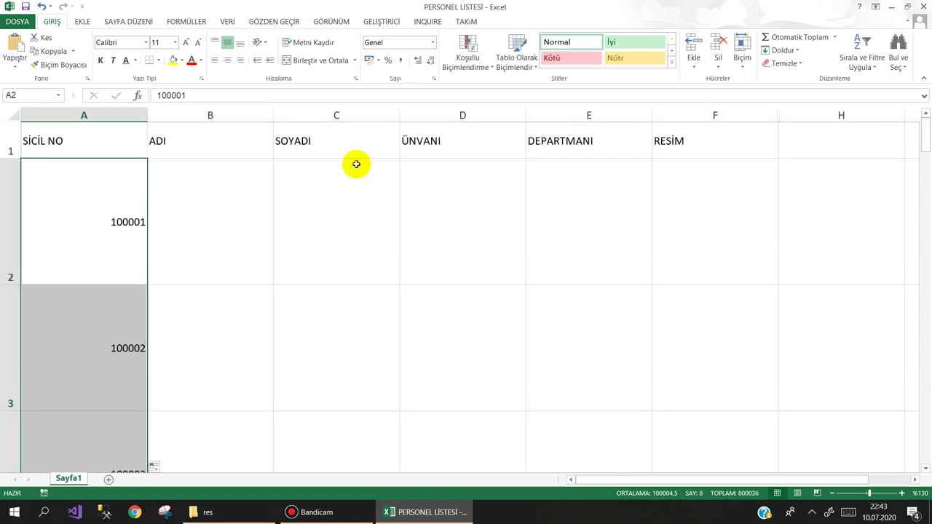
Fill B2:E2 with a sample employee's first name, surname, MEMUR and İK
click(217, 197)
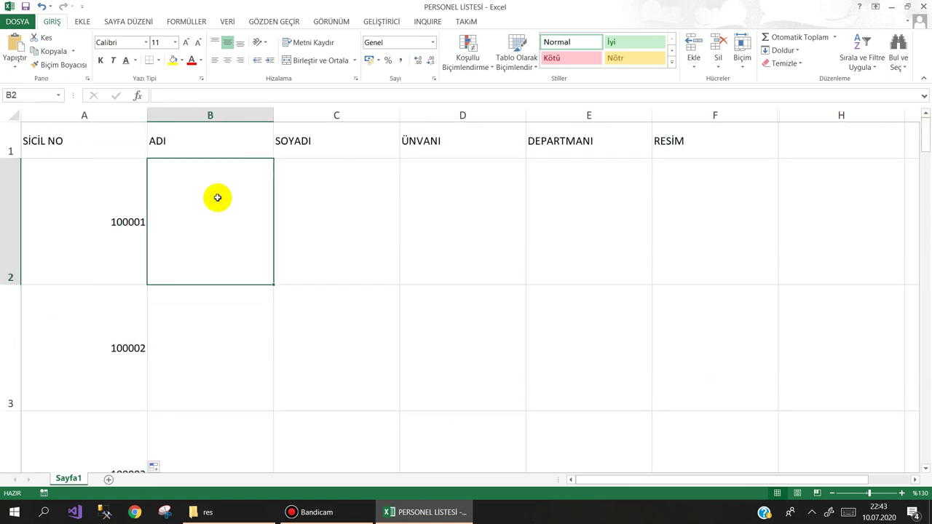
text(AYŞE)
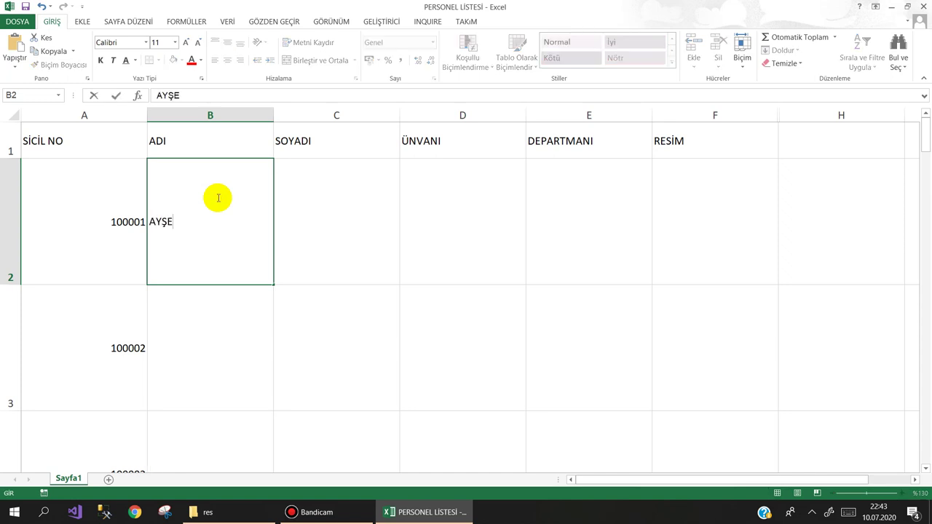
key(Tab)
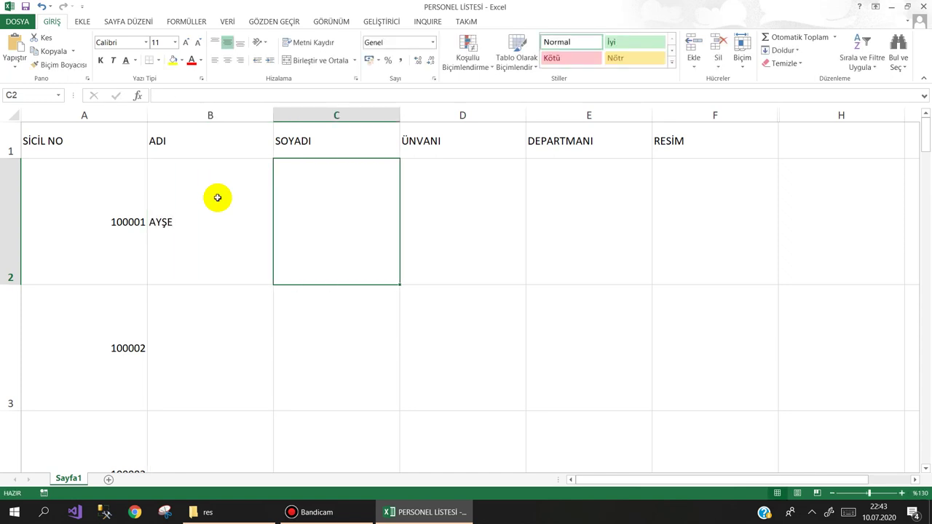
text(YILDIZ)
key(Tab)
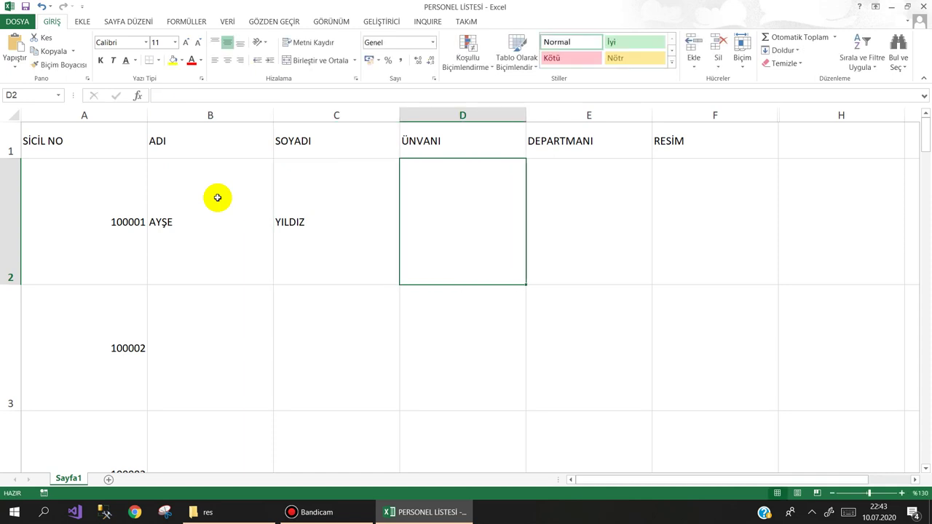
text(MEMUR)
key(Tab)
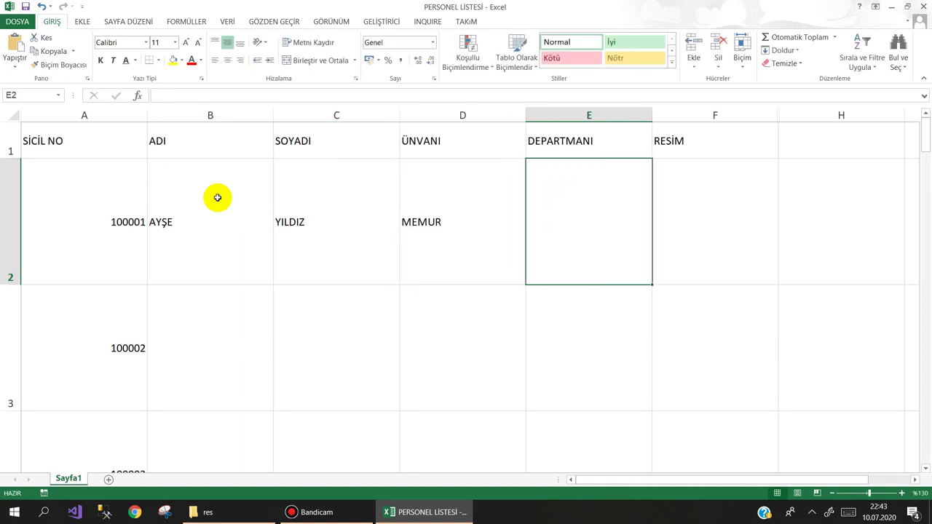
text(İK)
key(Return)
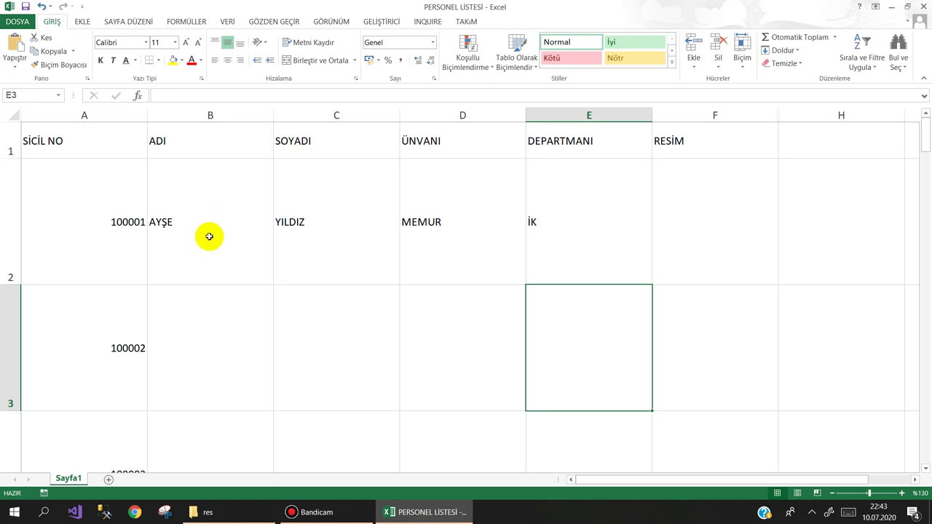
Make the A1:F1 headers bold with red font and show the GELİŞTİRİCİ commands
click(683, 211)
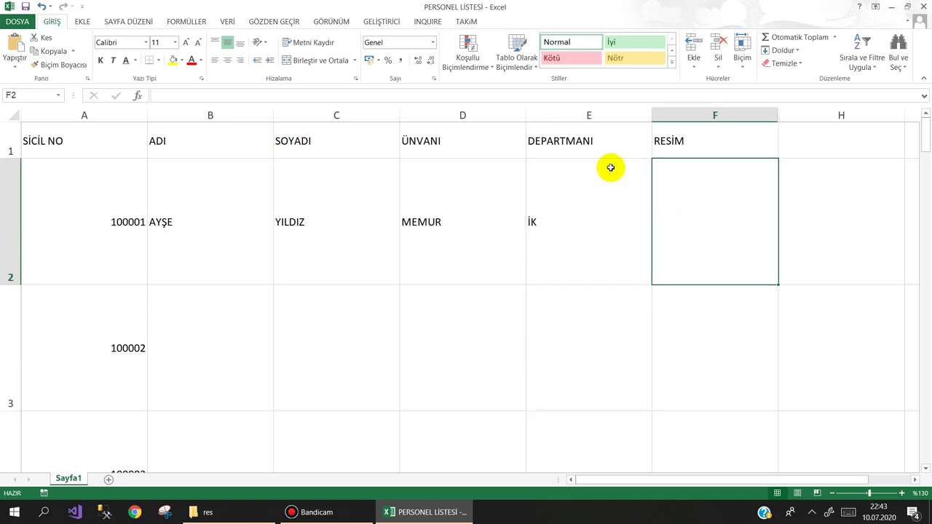
drag(107, 143, 663, 156)
click(100, 61)
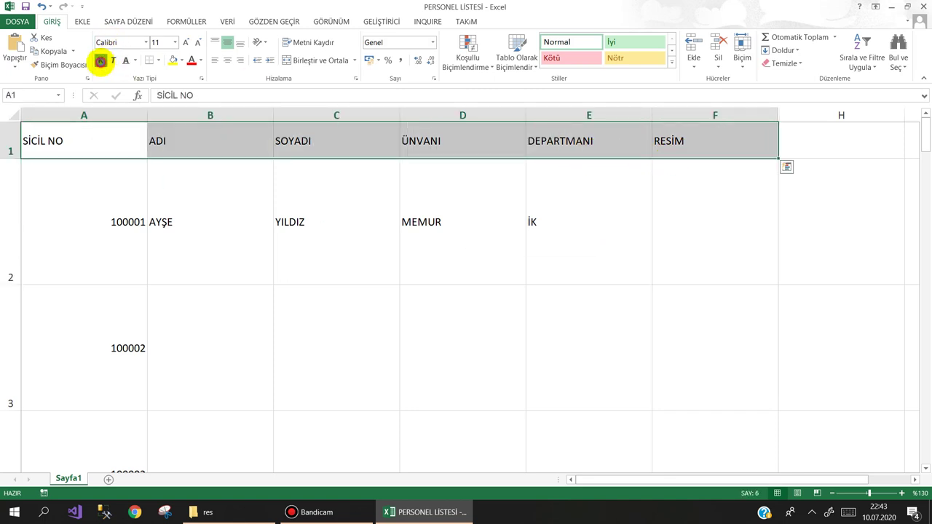
click(191, 61)
click(572, 236)
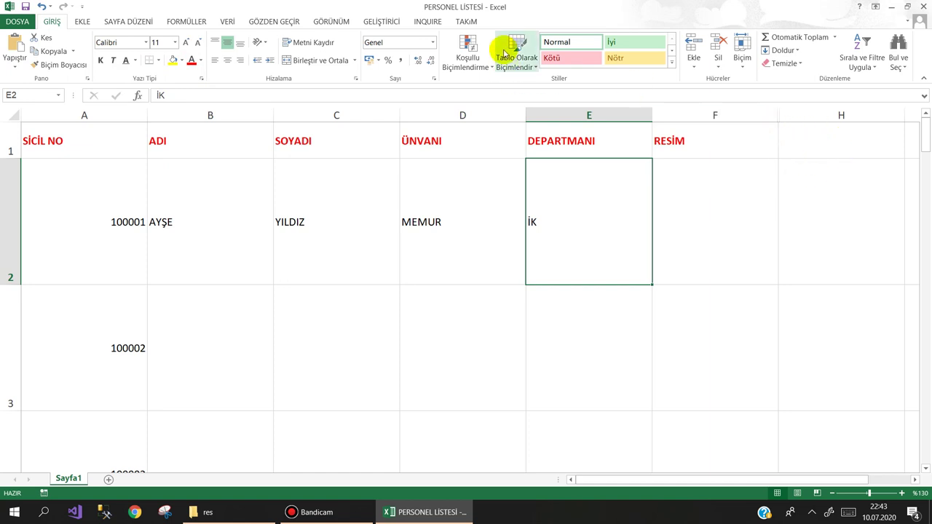
click(388, 21)
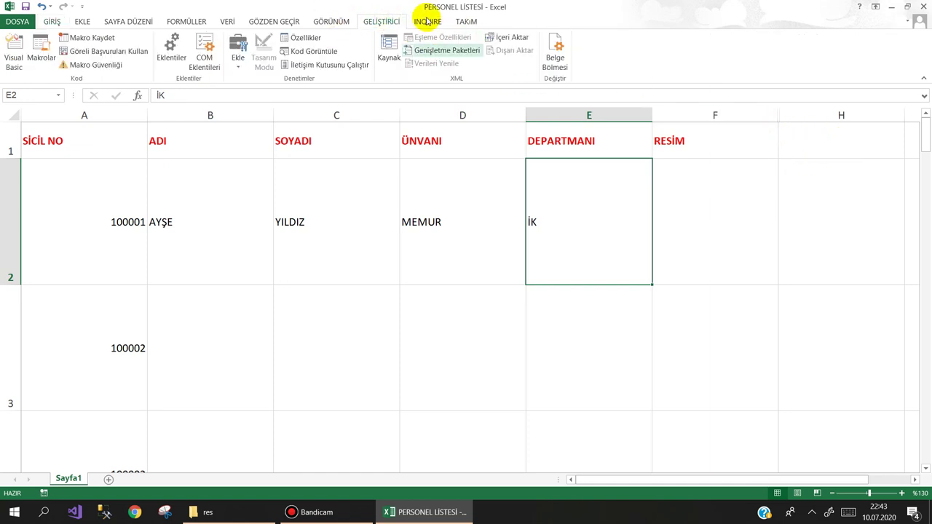
Tick Geliştirici under Ana Sekmeler in Şeridi Özelleştir and confirm with Tamam
right_click(597, 53)
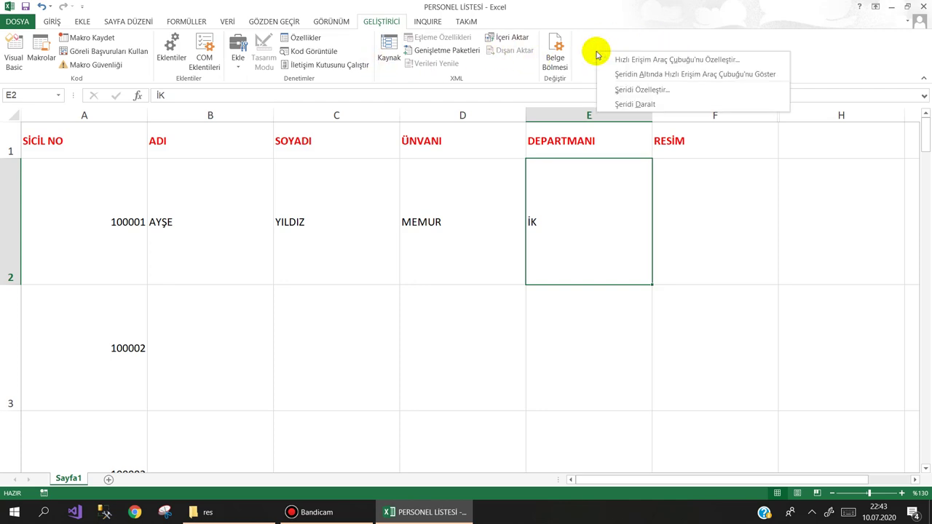
click(639, 90)
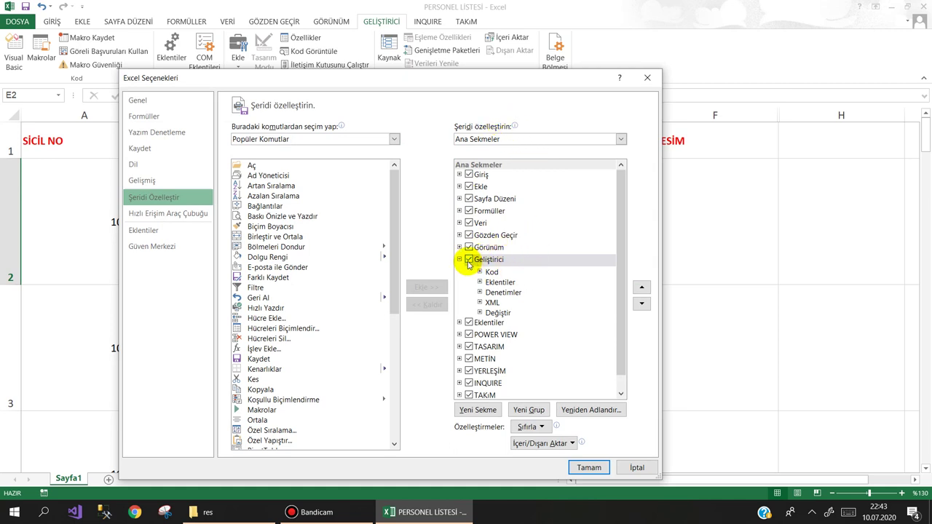
click(470, 262)
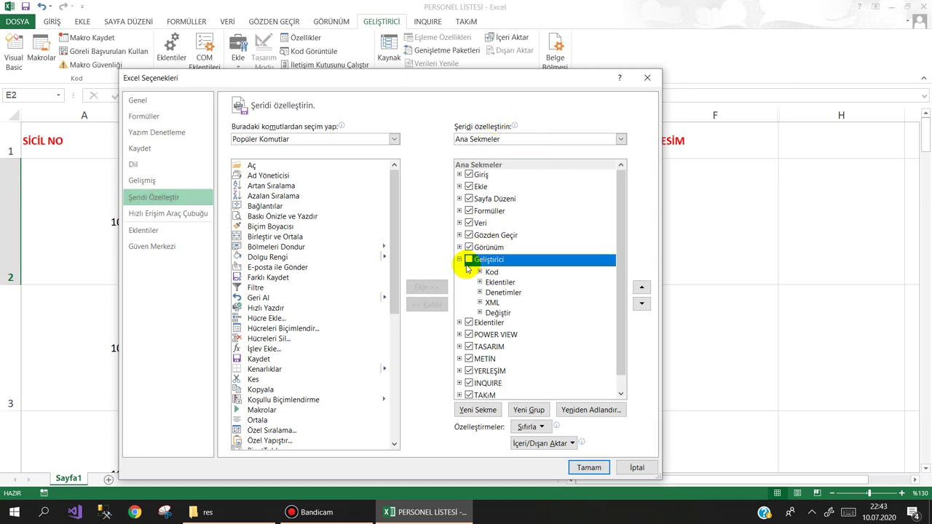
click(468, 260)
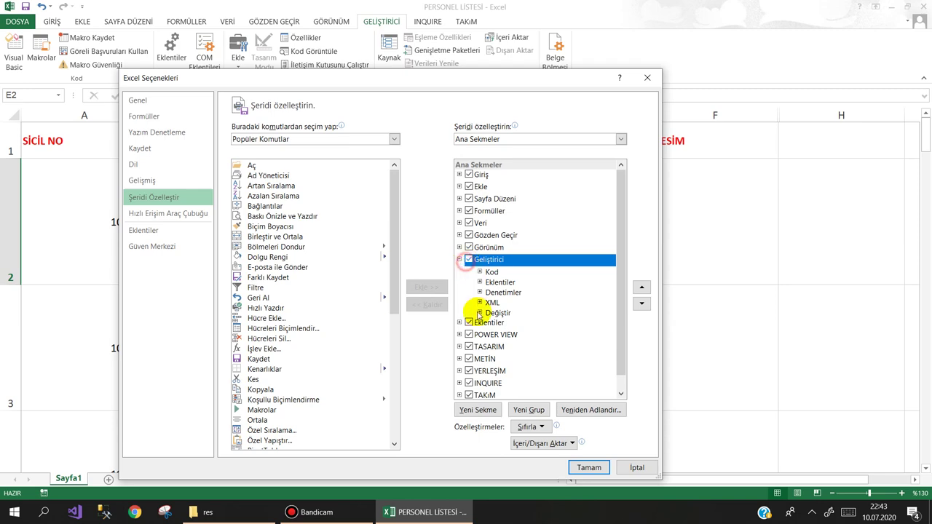
click(587, 467)
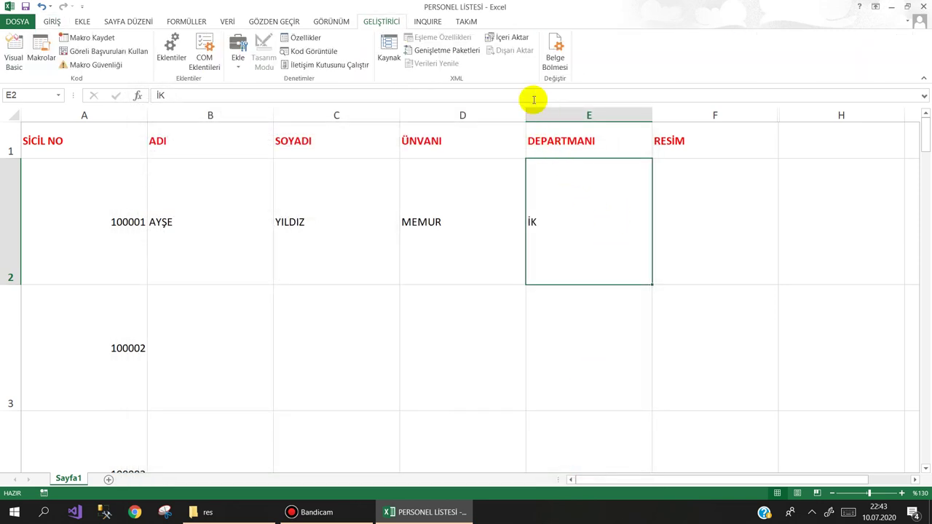
Insert an ActiveX command button drawn over cell H1
click(237, 59)
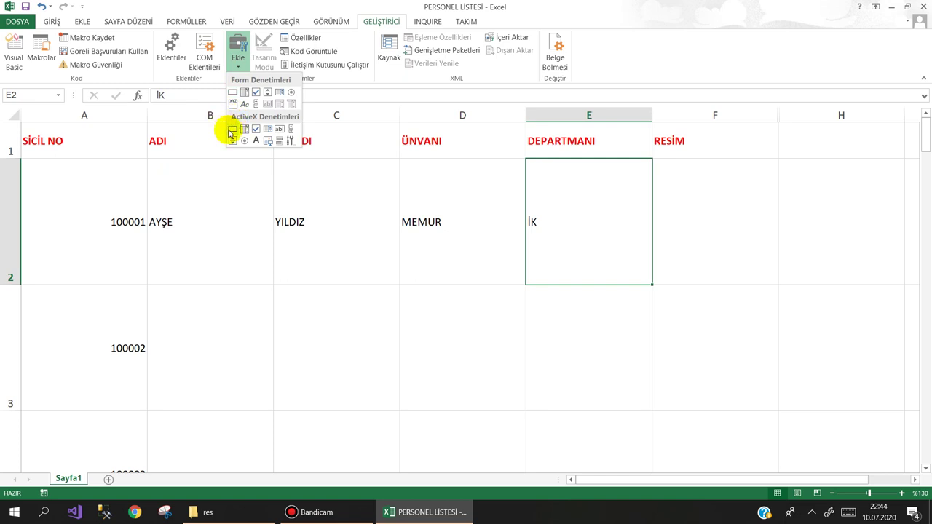
click(233, 129)
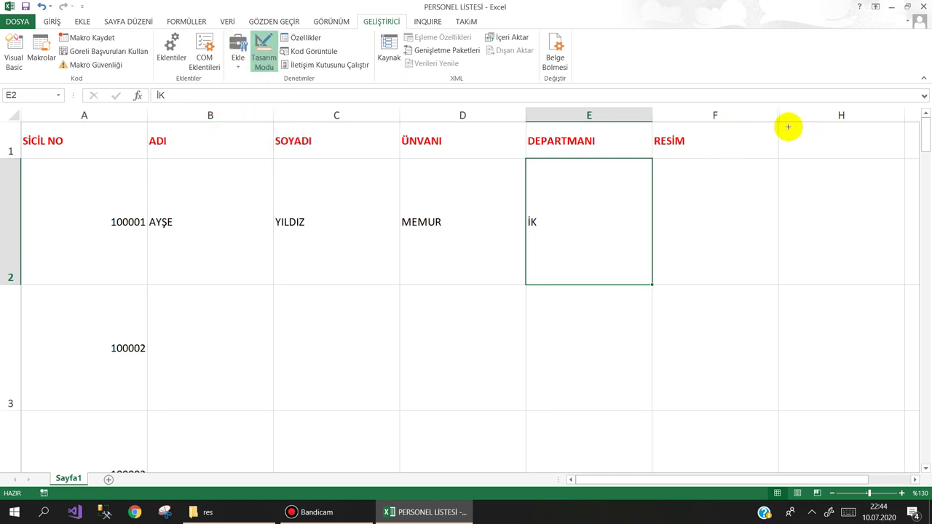
drag(783, 125, 889, 156)
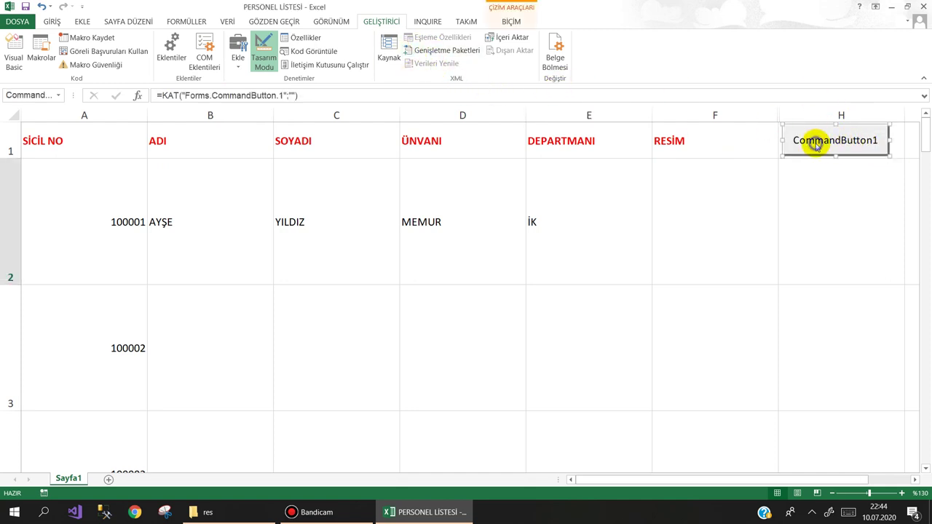
Set the button's Caption property to 'Resim Çağır' and close Properties
right_click(815, 142)
click(741, 194)
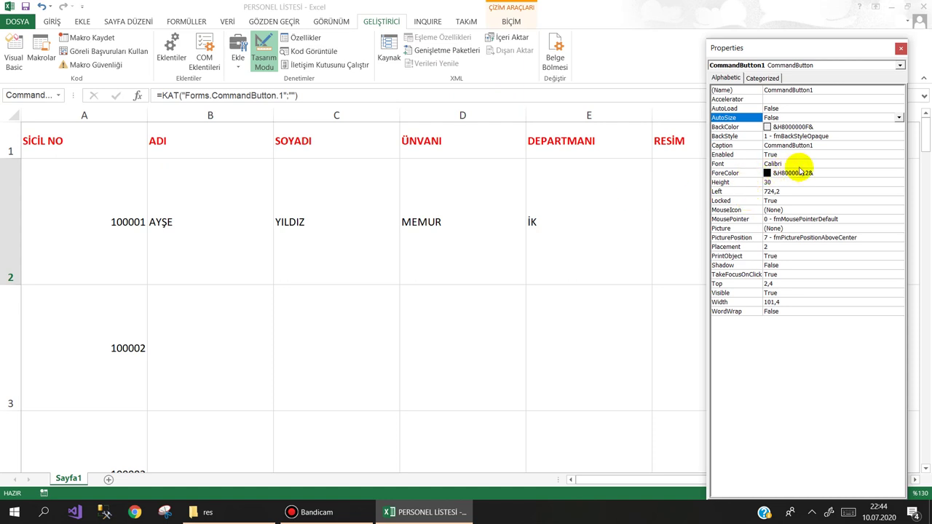
click(809, 146)
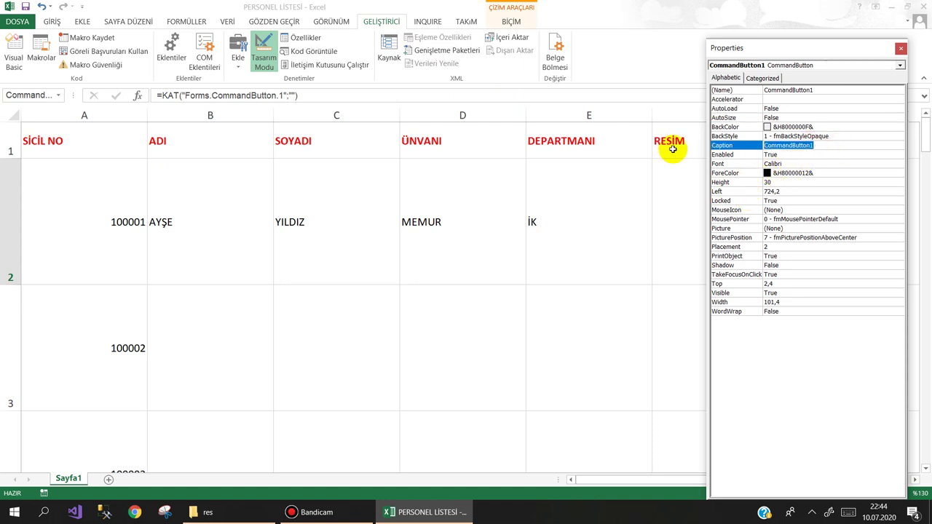
text(rIM)
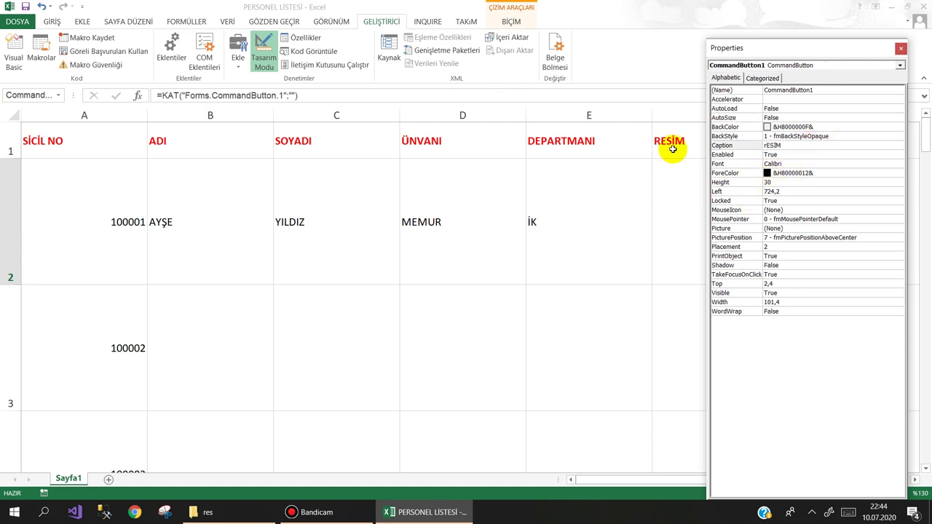
text( ÇAĞIR)
double_click(815, 145)
text(R)
text(esim Çağır)
click(900, 48)
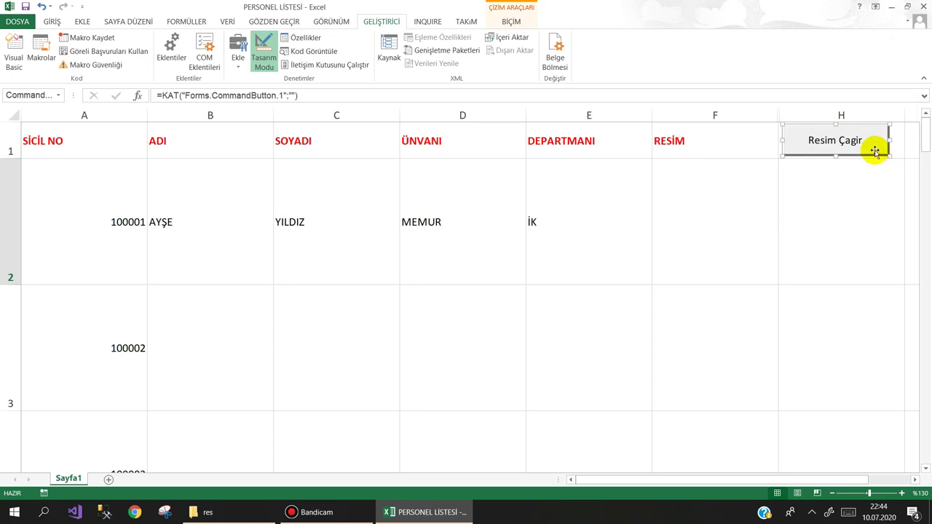
In CommandButton1_Click, declare res As Picture, x As Long, and begin declaring ps
double_click(834, 142)
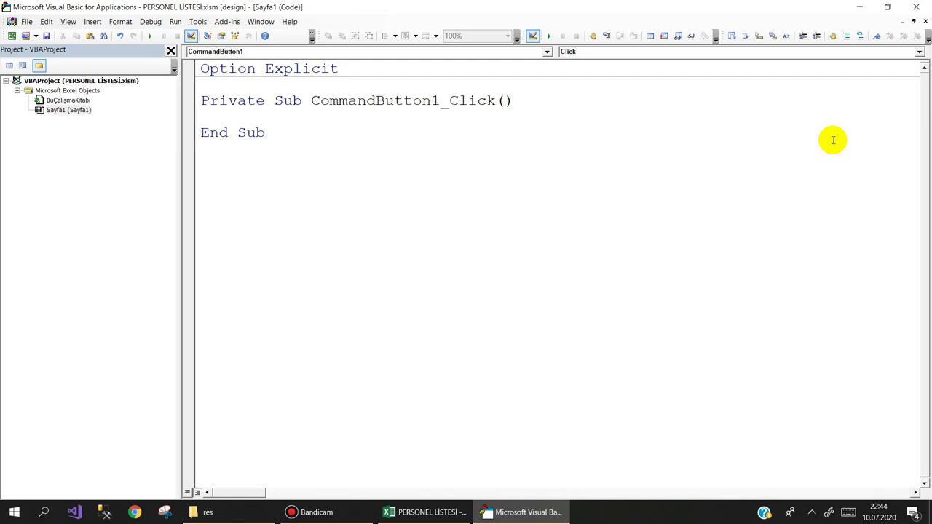
text(dim )
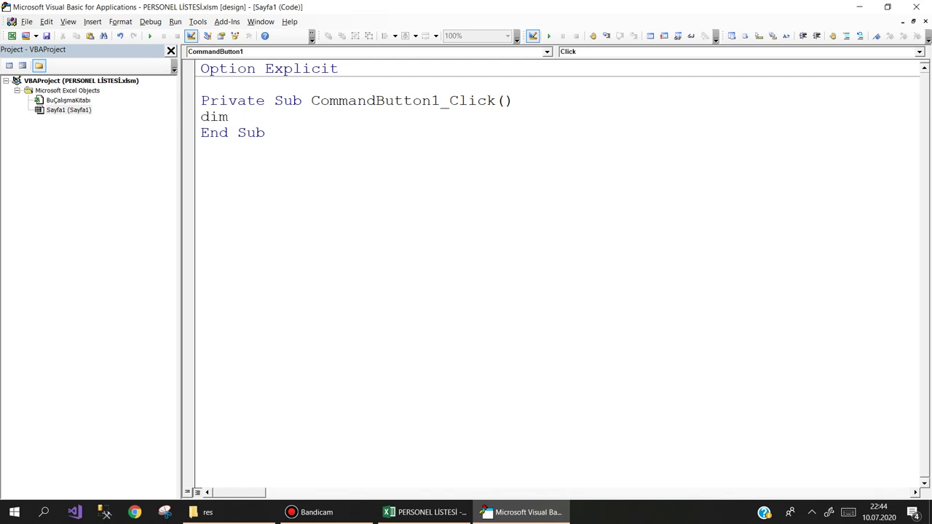
text(res)
text( as pic)
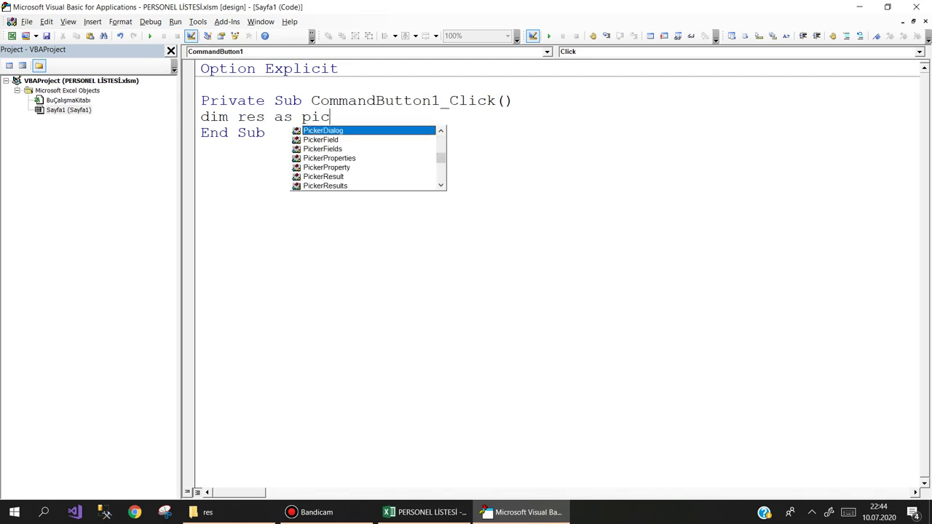
text(ture)
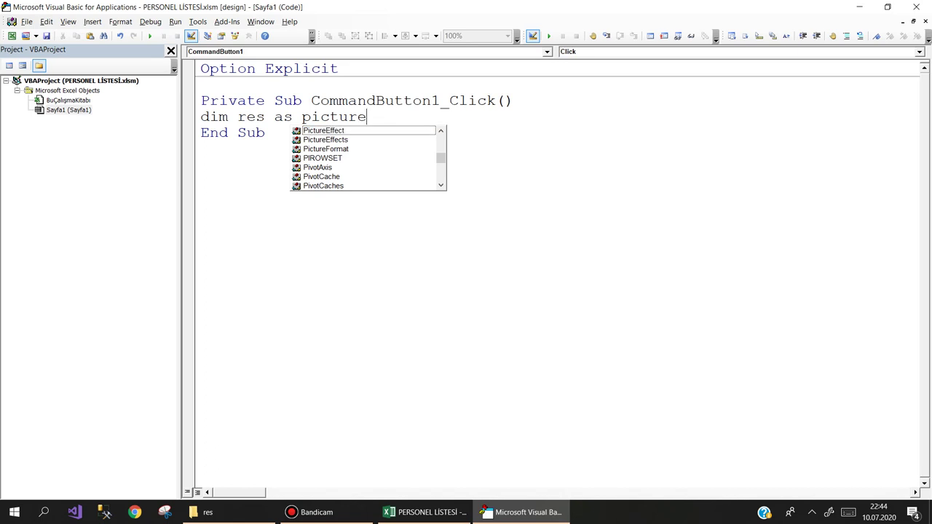
key(Return)
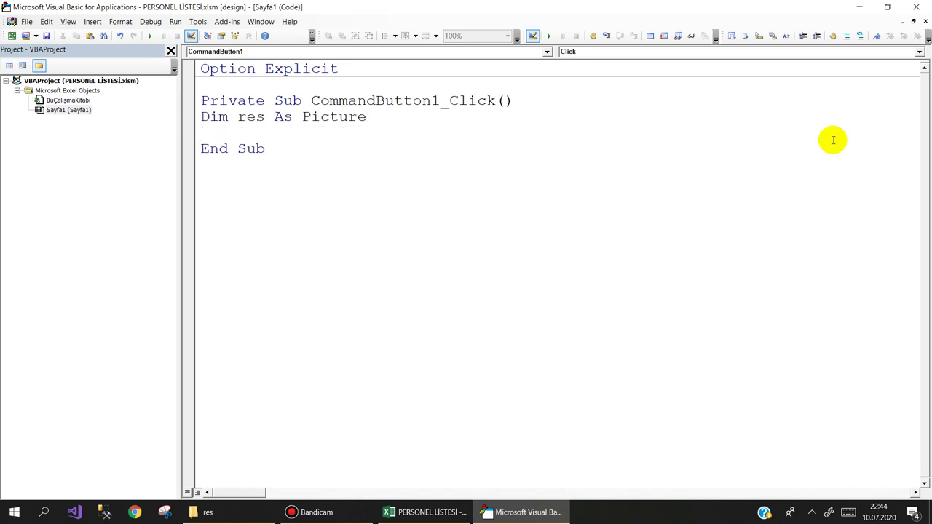
text(dim )
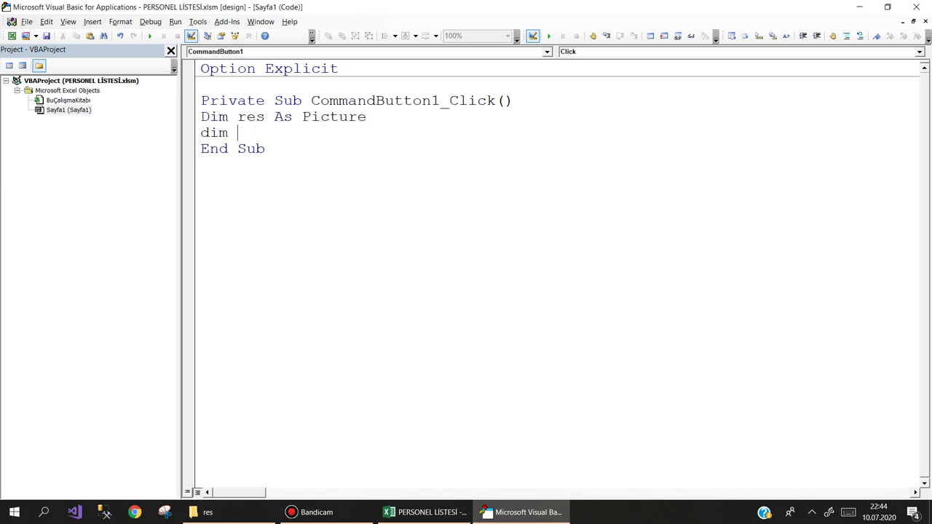
text(x as )
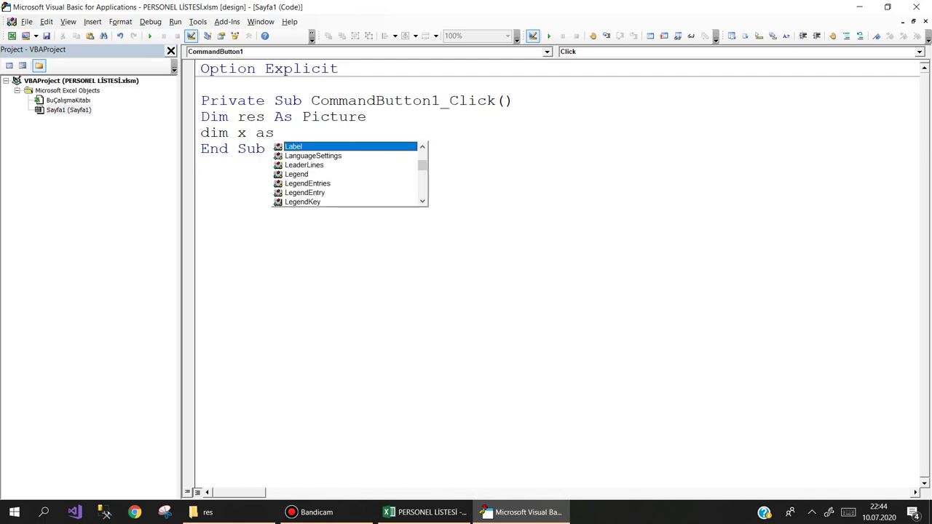
text(long)
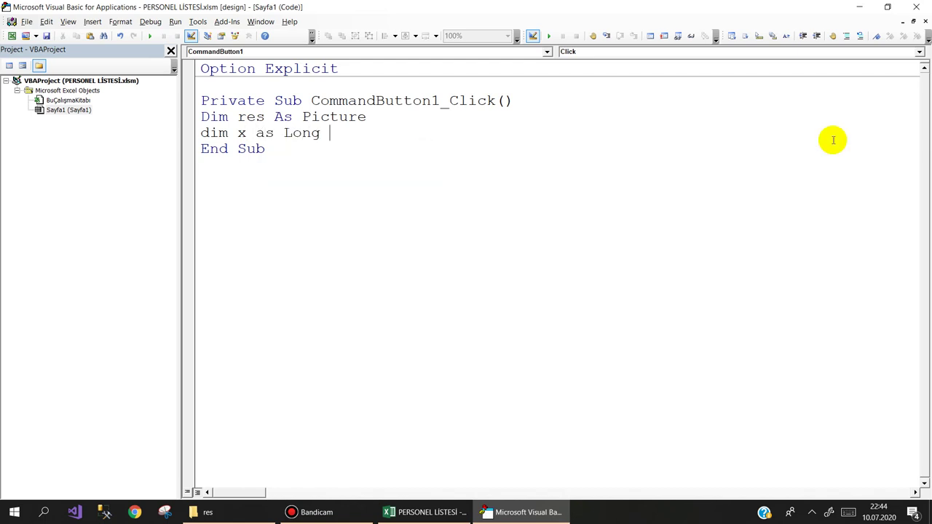
key(Return)
key(Return)
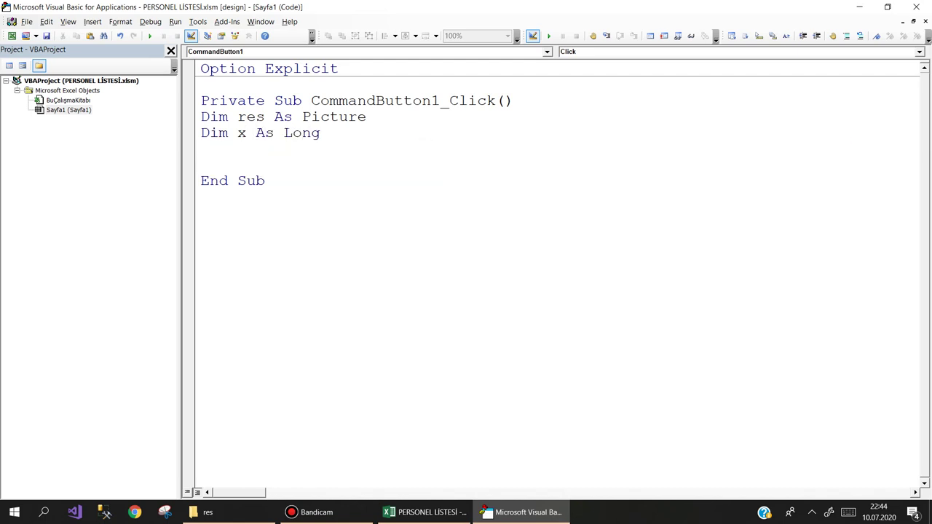
text(for)
key(BackSpace)
key(BackSpace)
key(BackSpace)
key(BackSpace)
text(dim )
text(ps as lo)
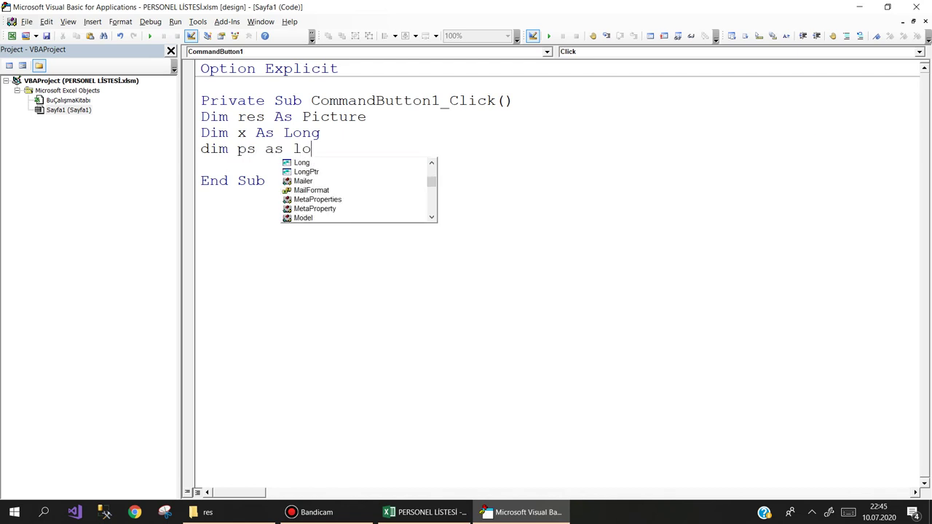
Declare ps As Long and set it to Range("A20000").End(xlUp).Row, the last filled row
key(Return)
text(ps=)
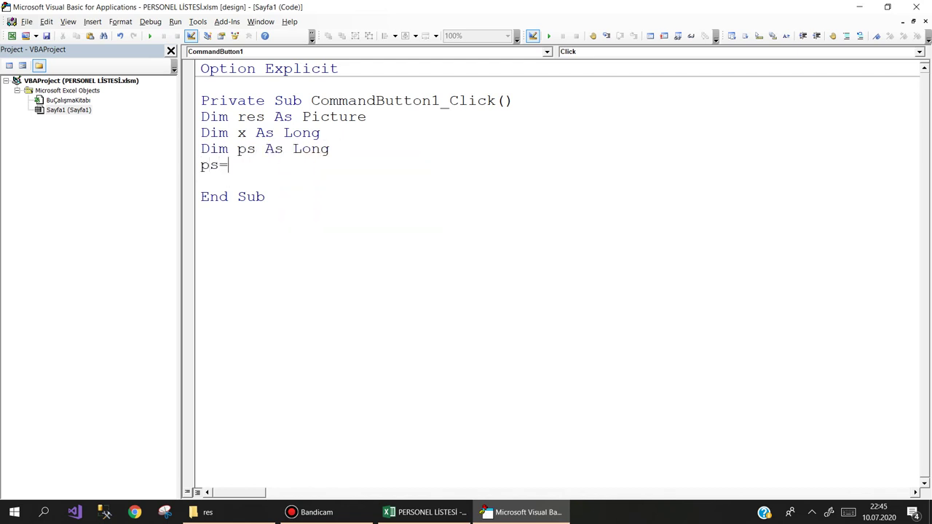
text(r)
text(ange()
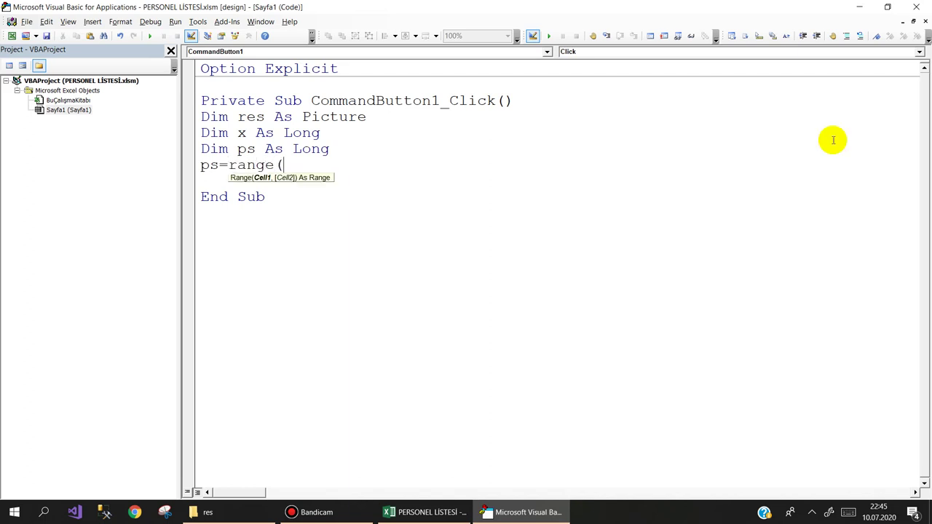
text("A)
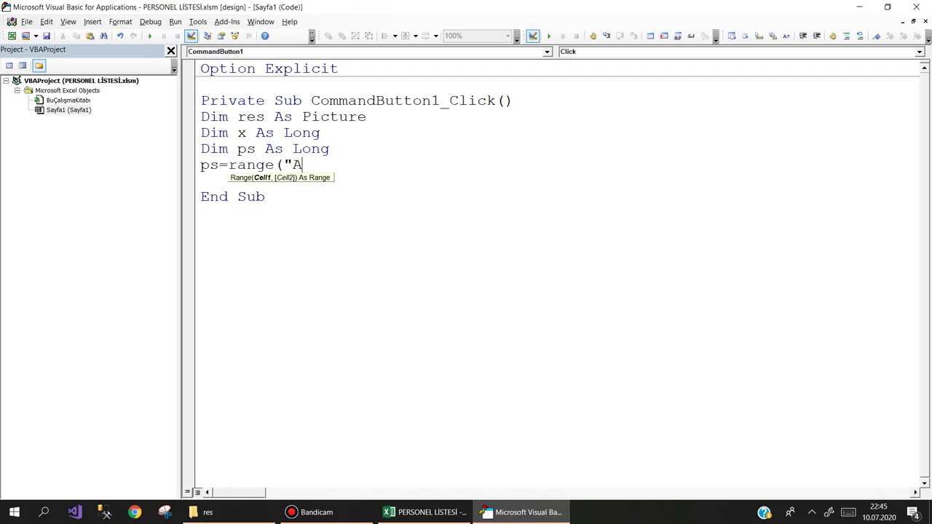
text(20)
text(000)
text(").)
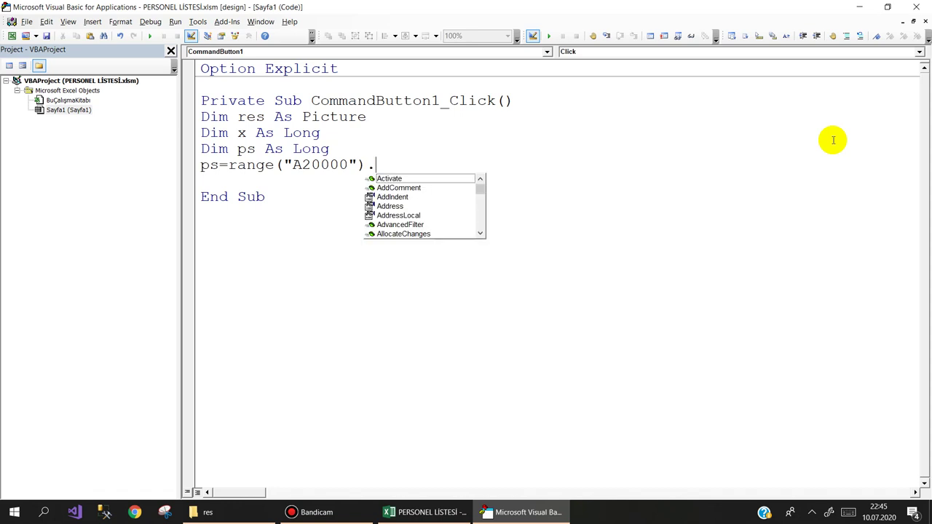
text(en)
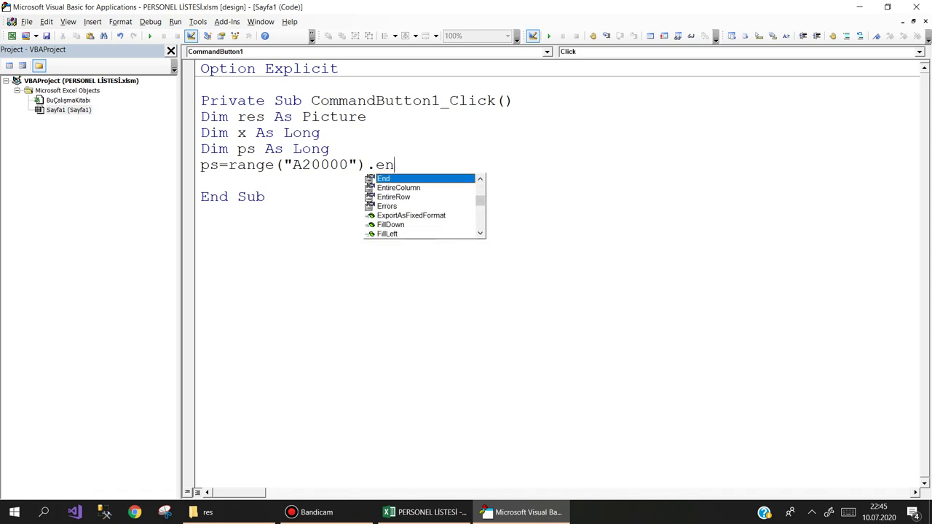
text(()
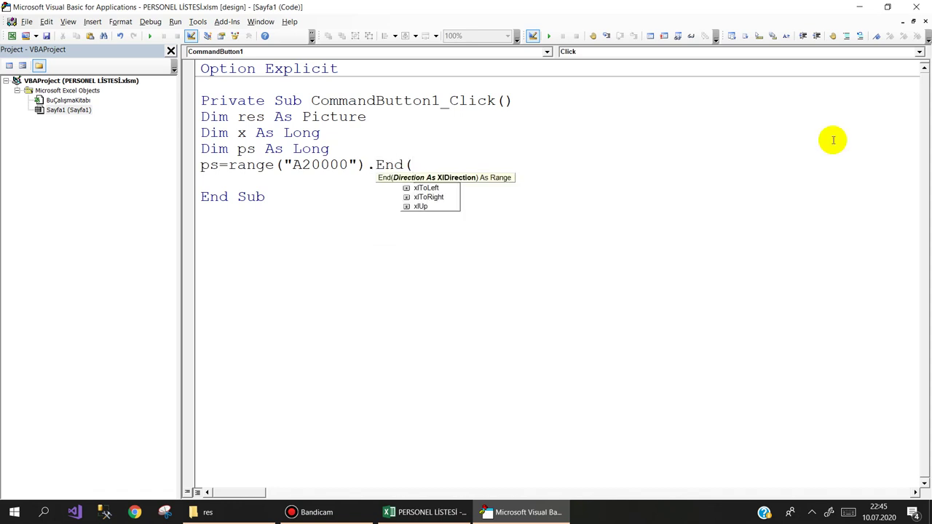
key(Down)
key(Down)
key(Down)
text())
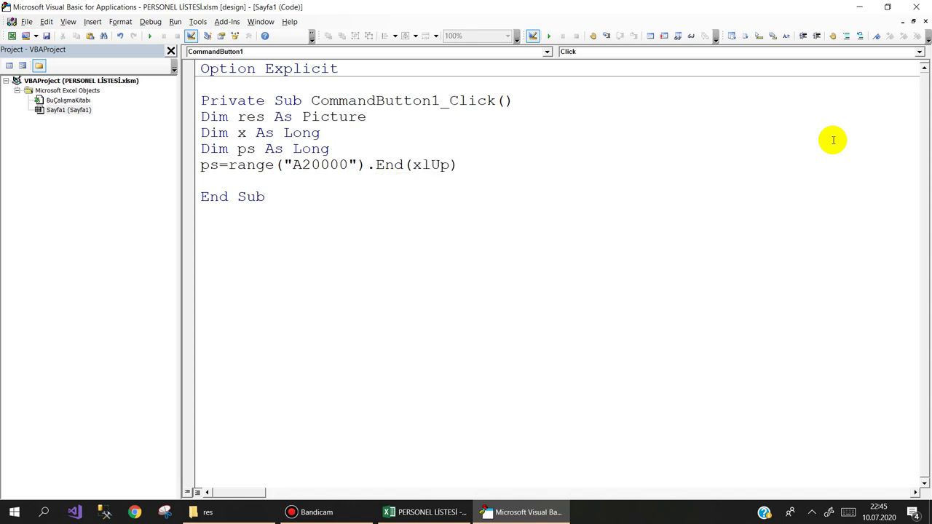
text(.ro)
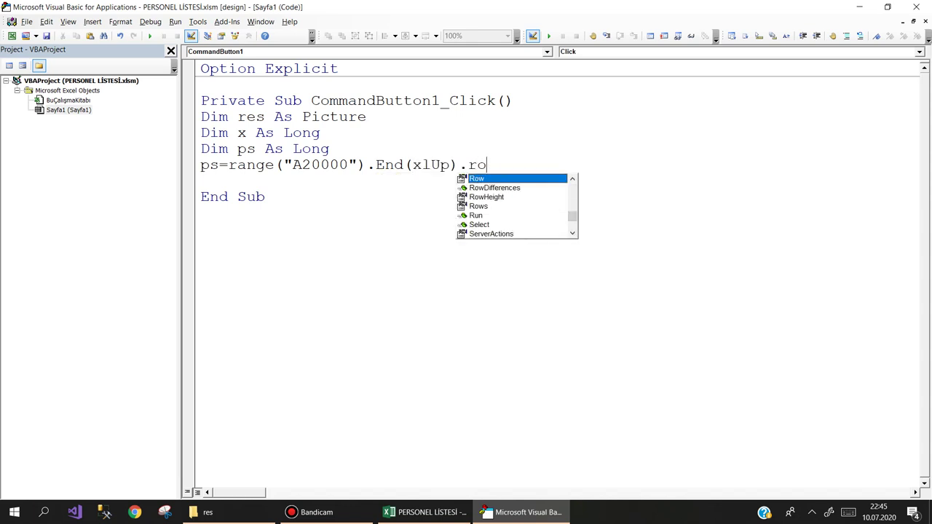
text(w)
key(Return)
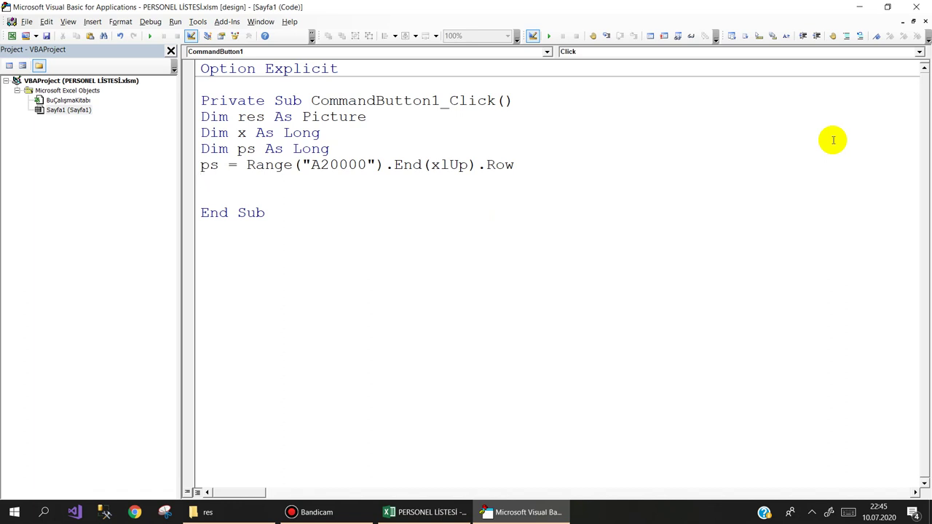
Add a For x = 2 To ps … Next loop containing On Error Resume Next
text(for x=)
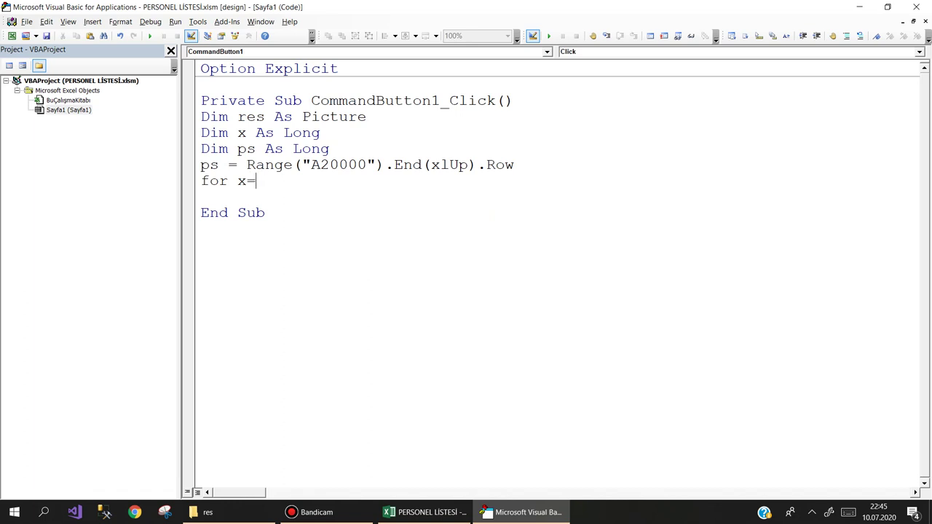
text(2 to )
text(ps)
key(Return)
key(Return)
text(next)
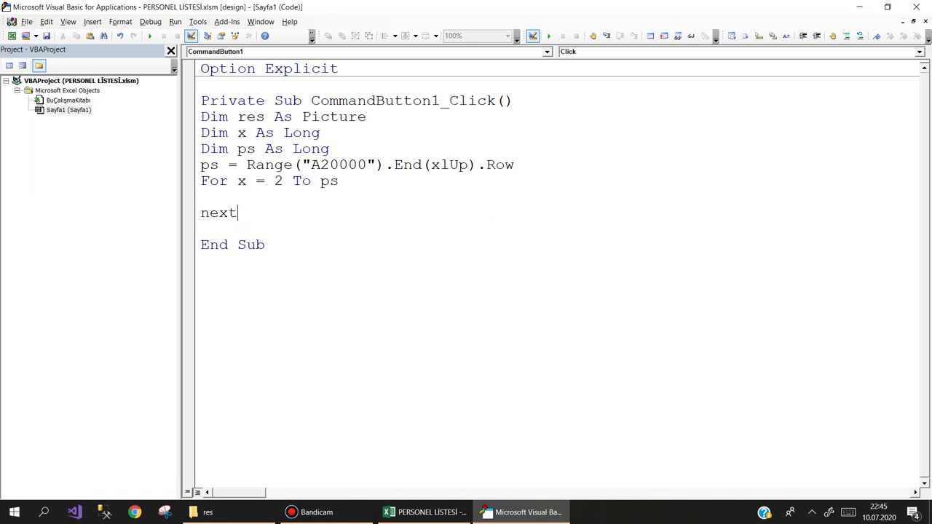
click(210, 196)
text(o)
text(n )
text(ero)
key(BackSpace)
text(r)
text(or resume )
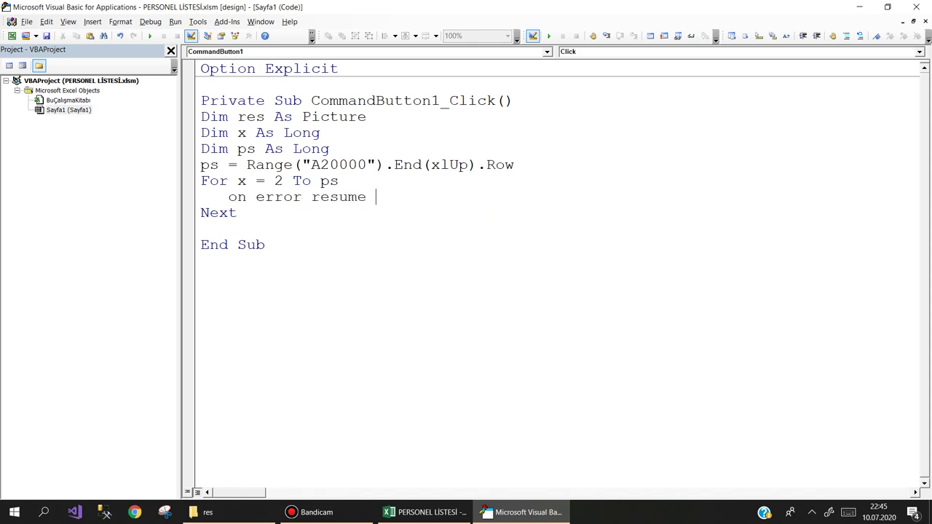
text(next)
key(Return)
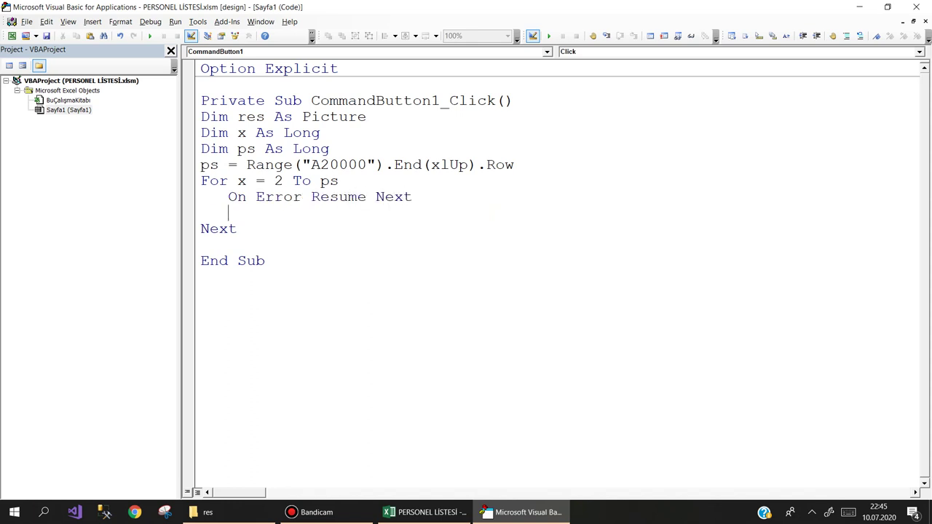
key(Return)
key(Up)
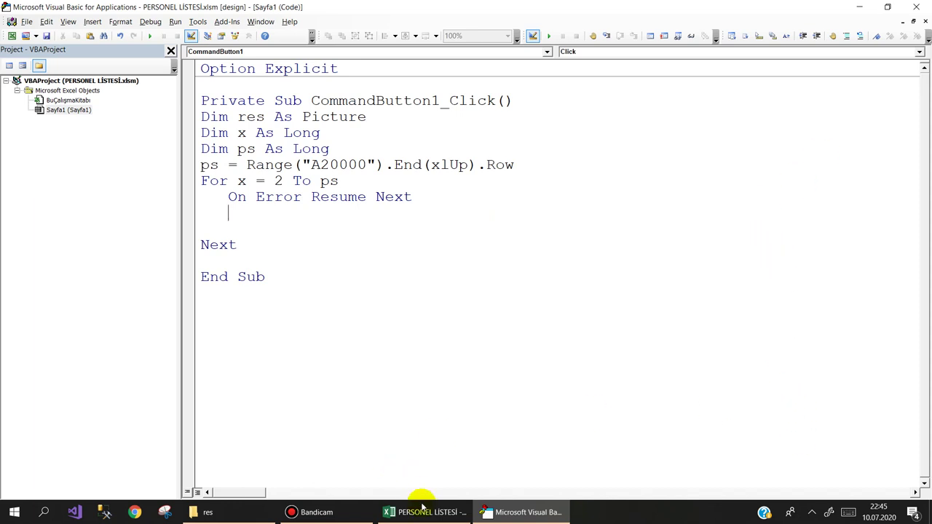
Switch to the Excel sheet and select cell F2, where the first photo goes
mouse_move(422, 512)
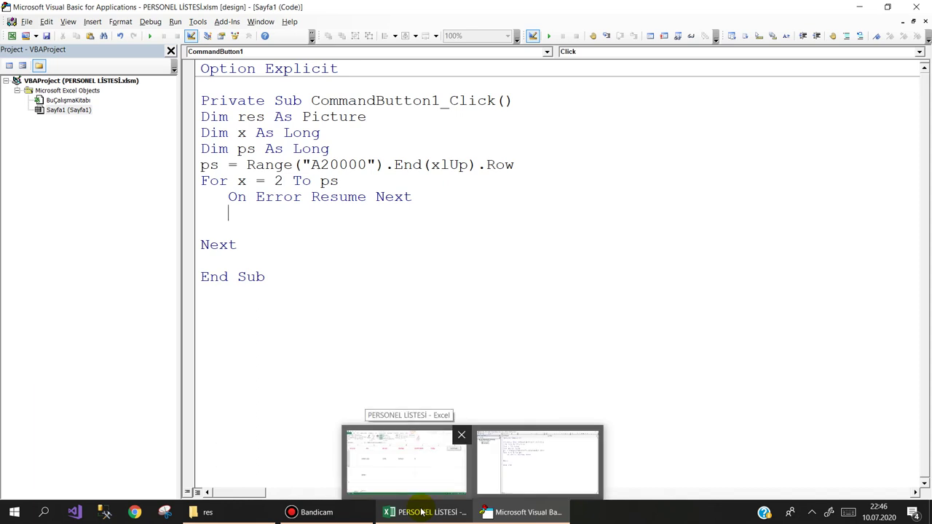
click(421, 512)
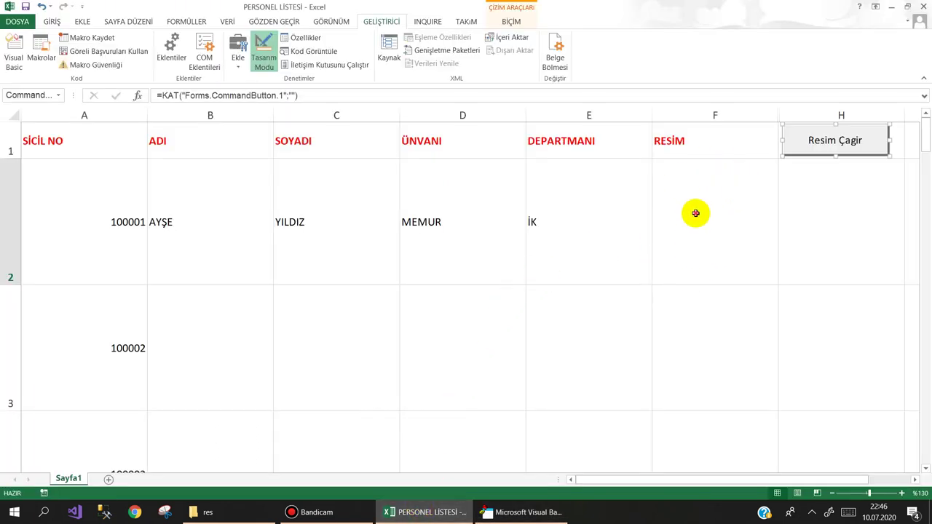
click(696, 214)
Add Range("F" & x).Select inside the loop
click(510, 512)
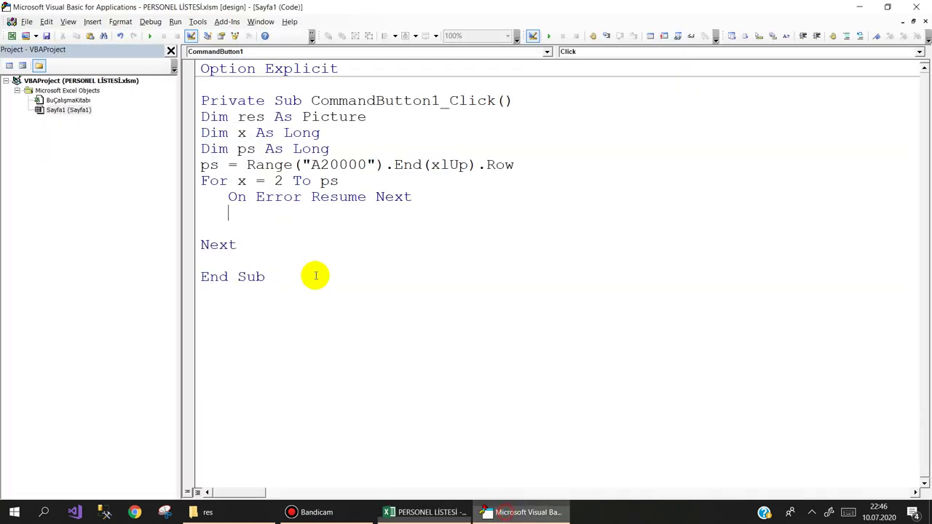
text(ra)
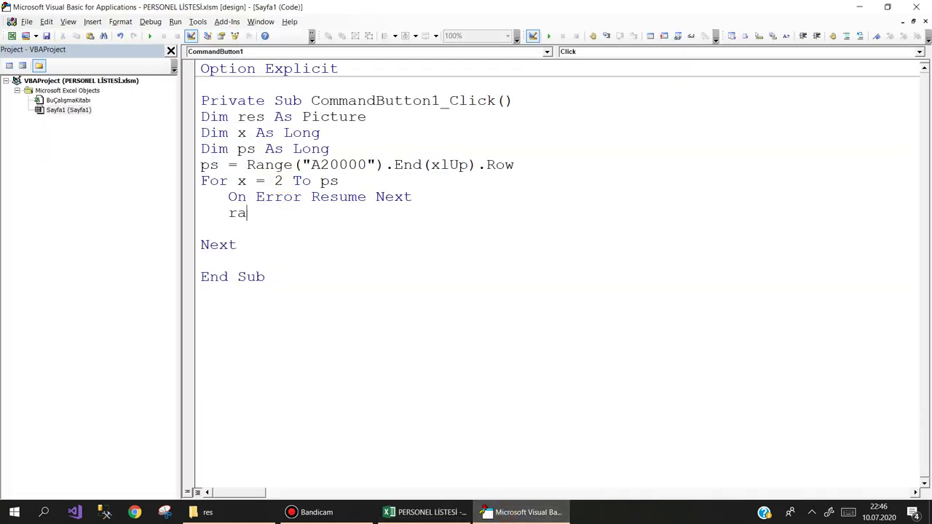
text(nge(")
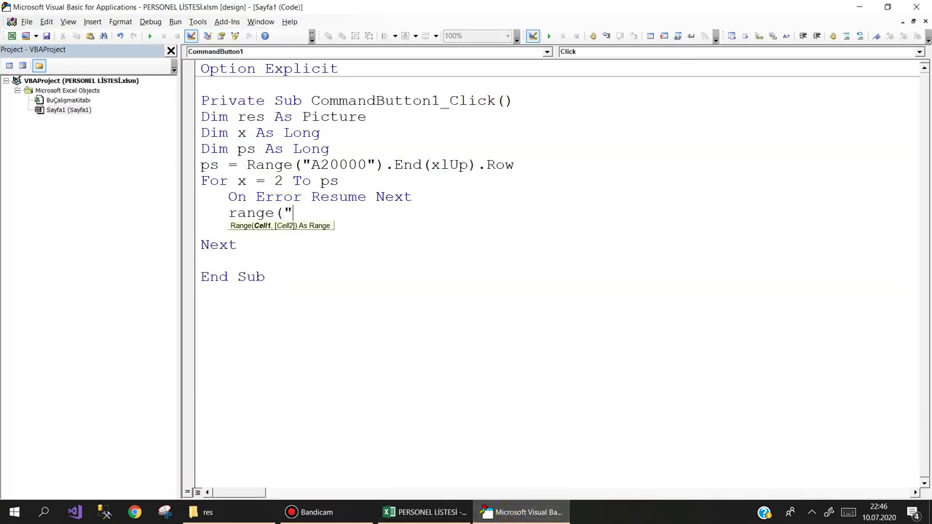
text(F")
text(&x))
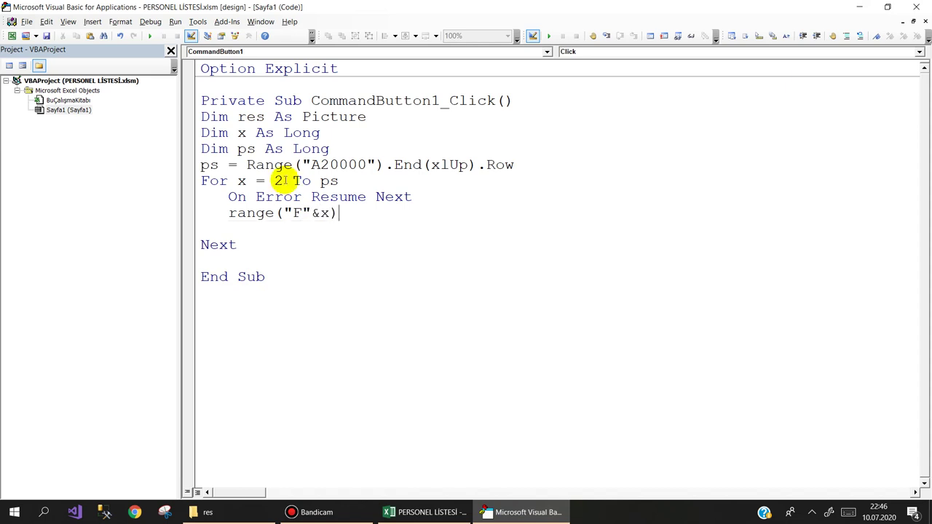
text(.select)
key(Return)
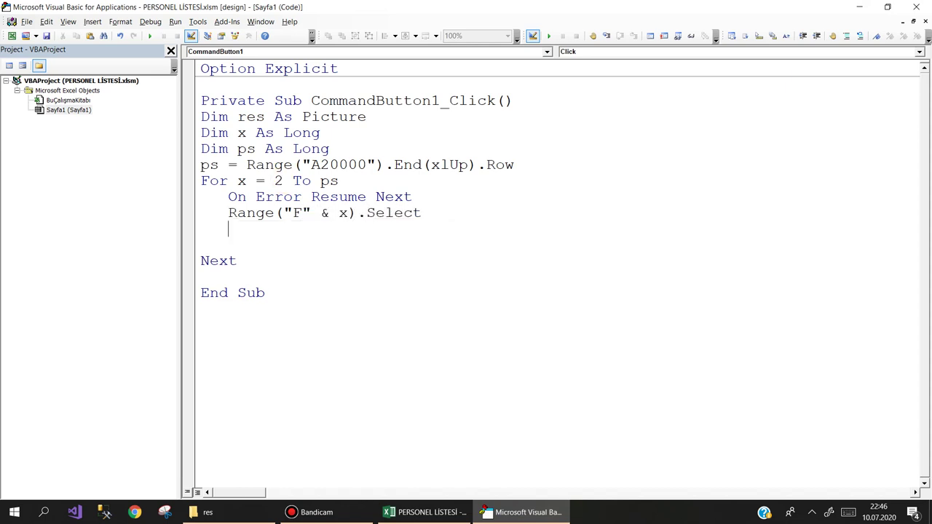
double_click(278, 180)
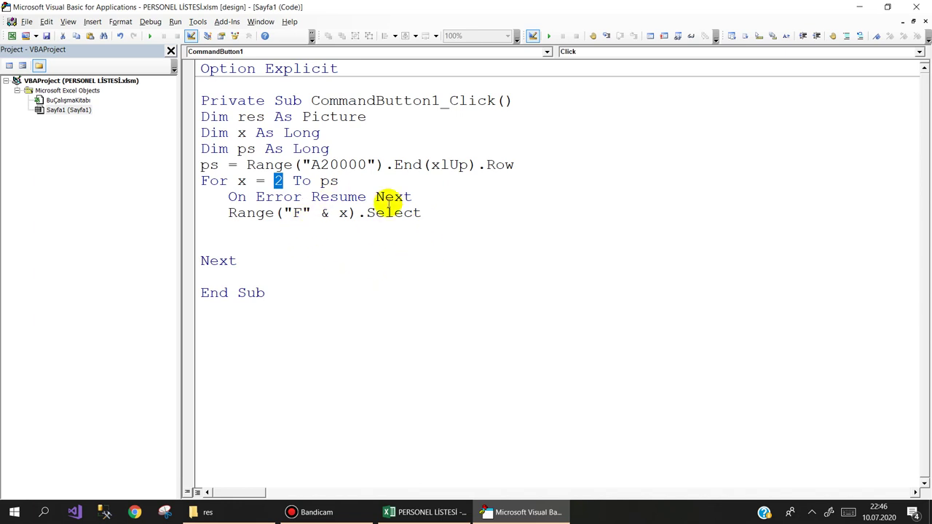
Add Set res = Me.Pictures.Insert(Range("G" & x).Value) and delete blank lines above Next
click(235, 230)
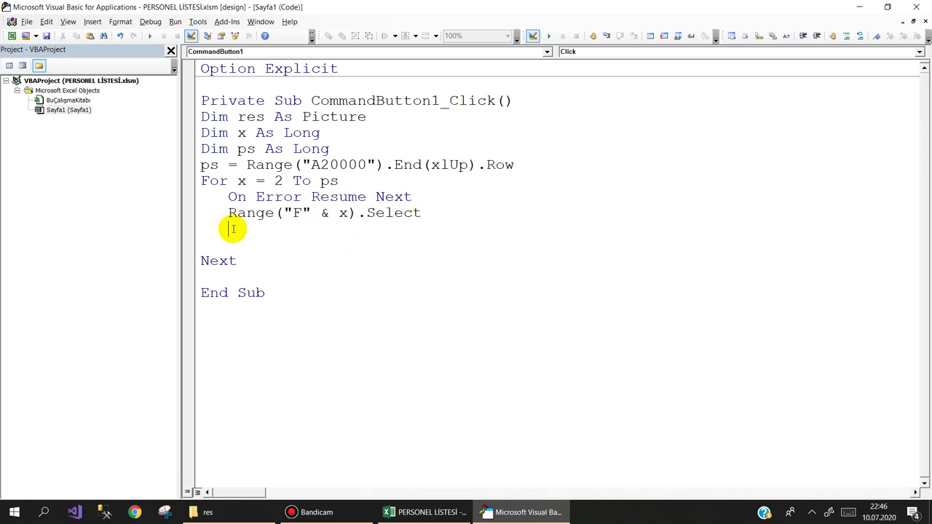
text(set )
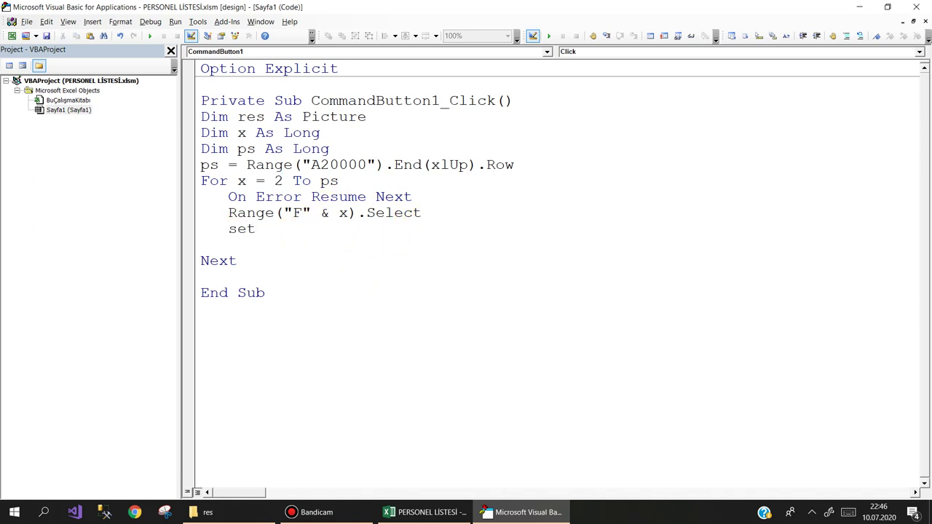
text(res)
text(=)
text(m)
text(e.)
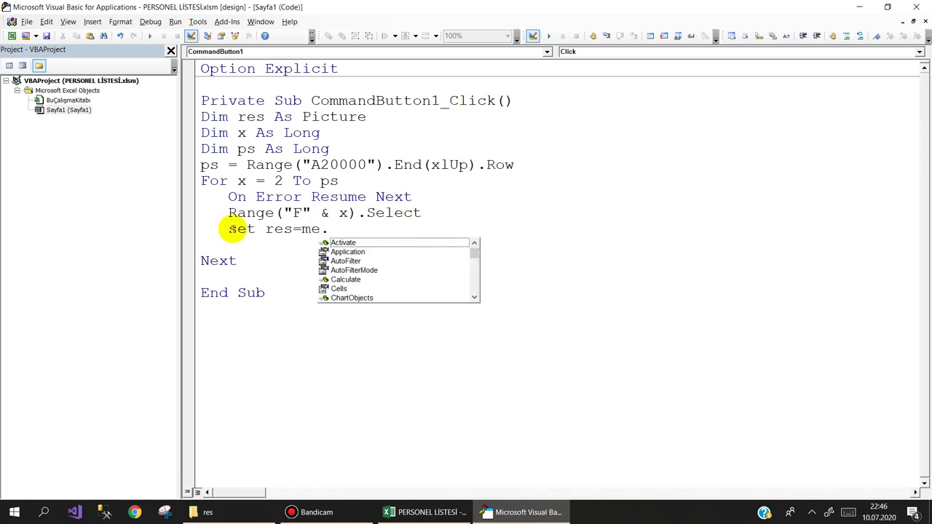
text(p)
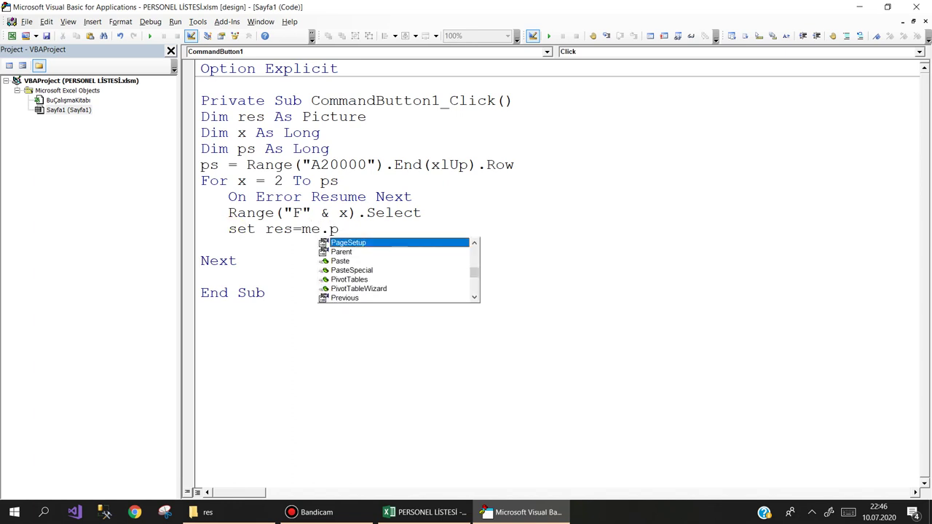
text(ict)
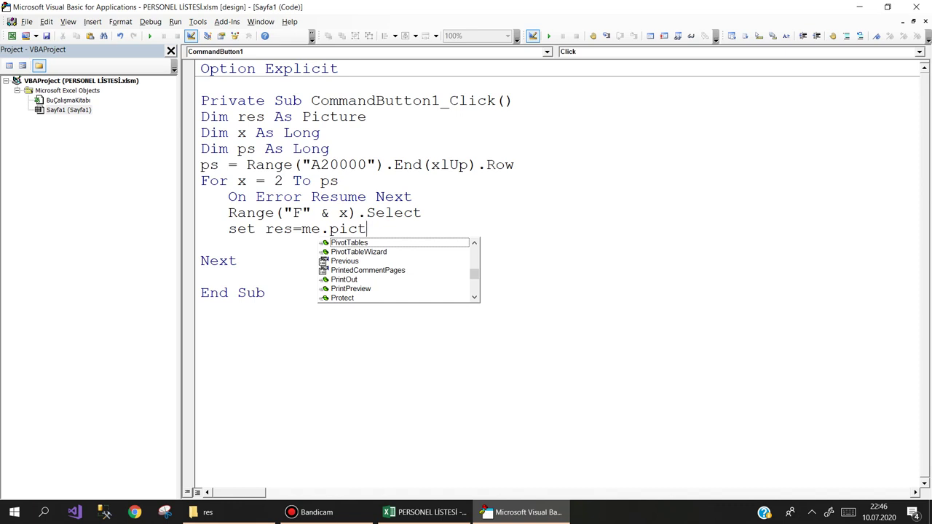
text(ure)
text(s.)
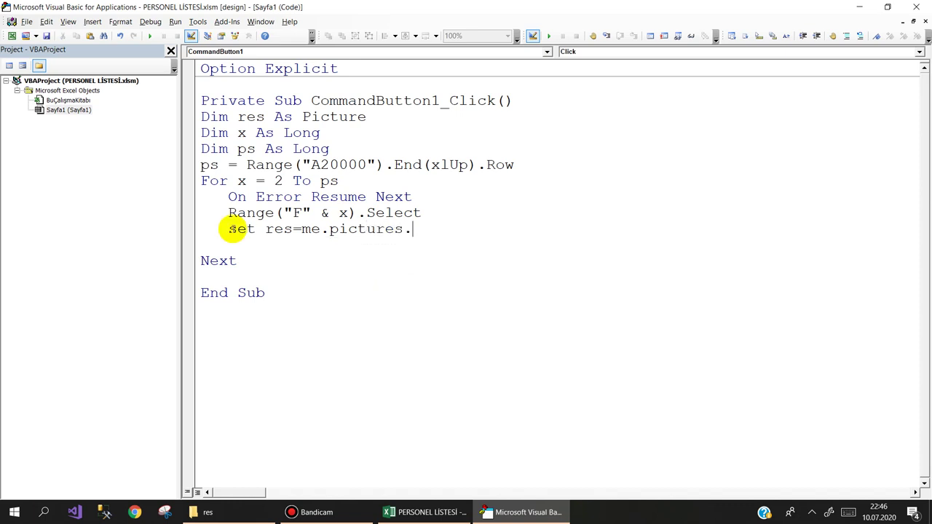
text(insert)
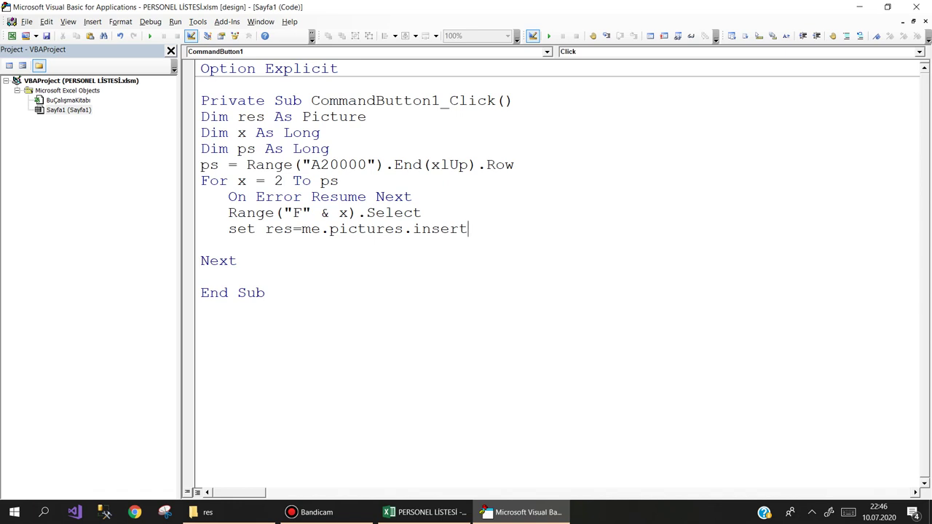
text(()
text(range)
text((")
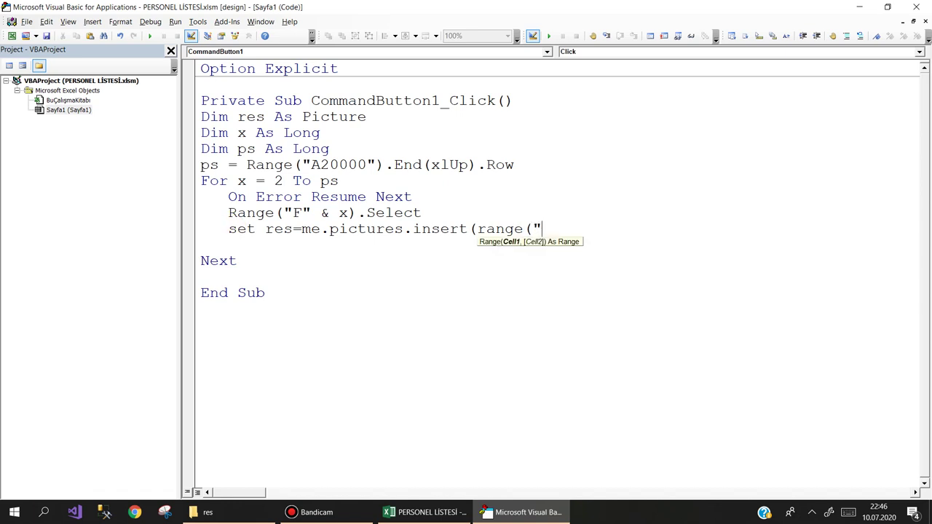
text(G)
text("&x).)
text(va)
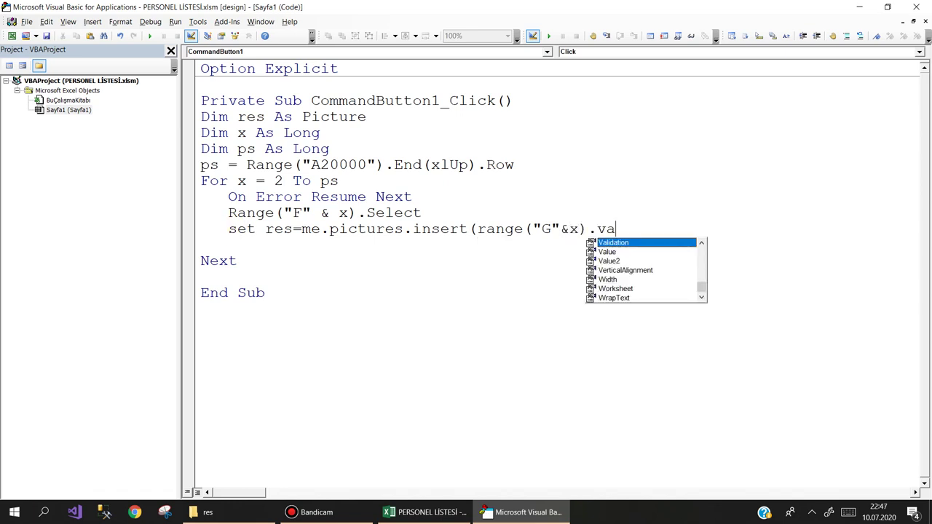
text(lue))
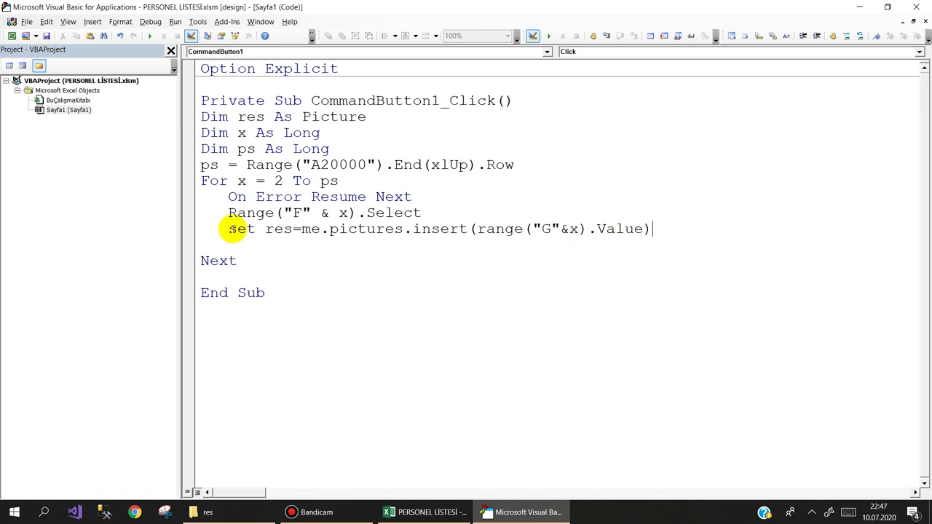
key(Return)
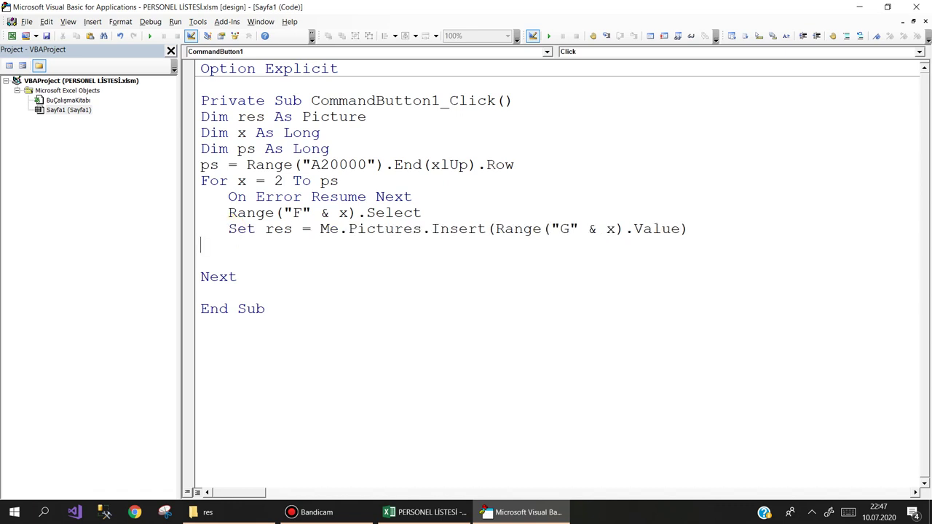
key(shift+Down)
key(shift+Down)
key(Delete)
text(set res =not)
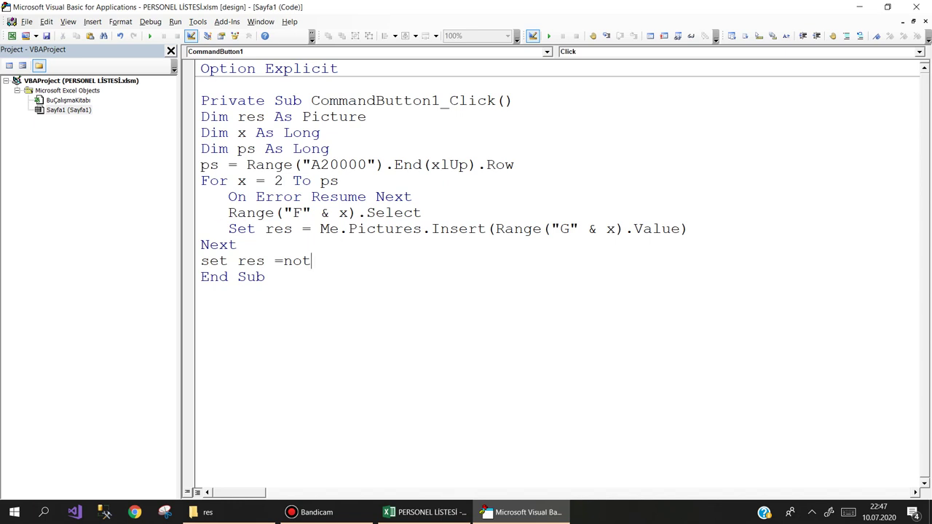
Finish Set res = Nothing and add a line selecting cell A1 before End Sub
key(ctrl+space)
click(266, 277)
key(Return)
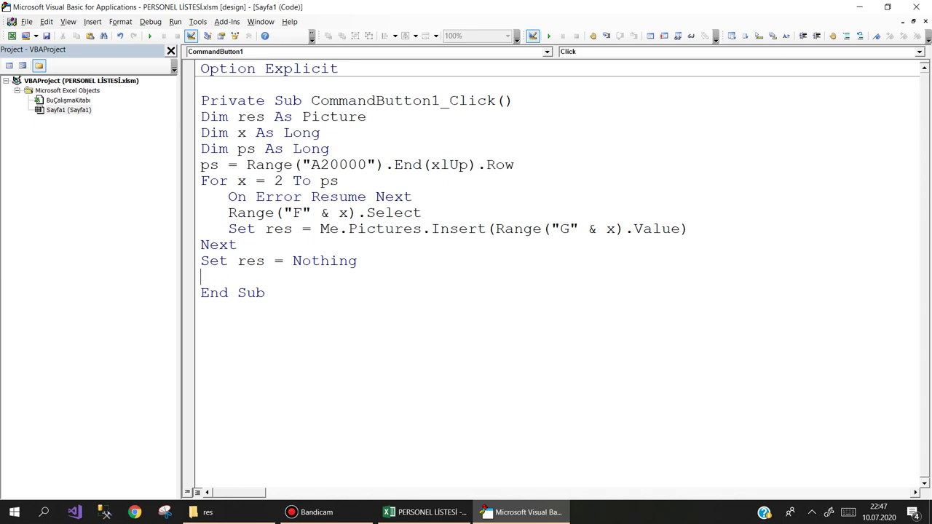
text(she)
text(range)
text(("A)
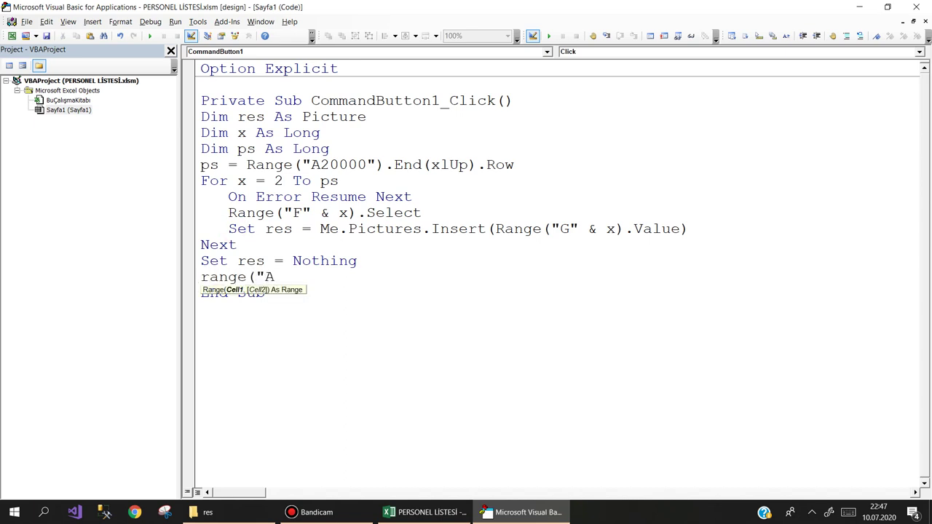
text(1").se)
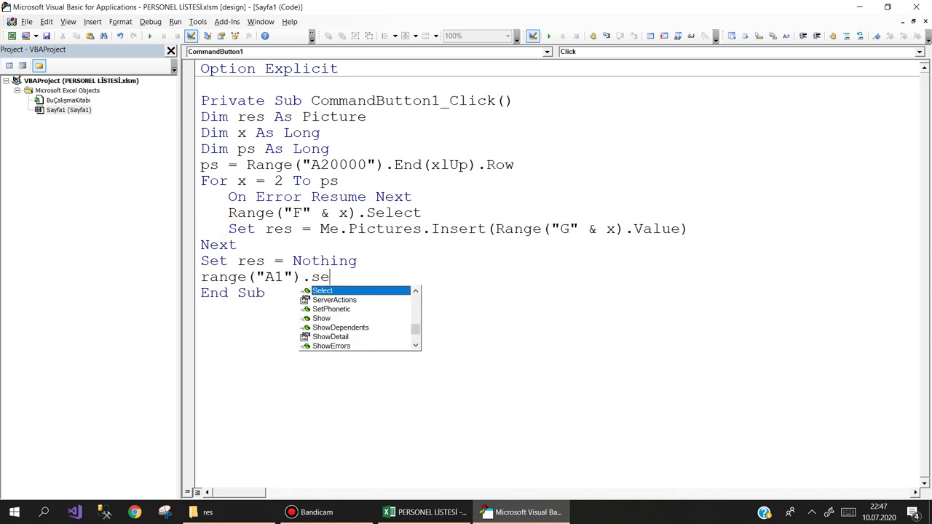
text(lect)
key(Return)
text(msg)
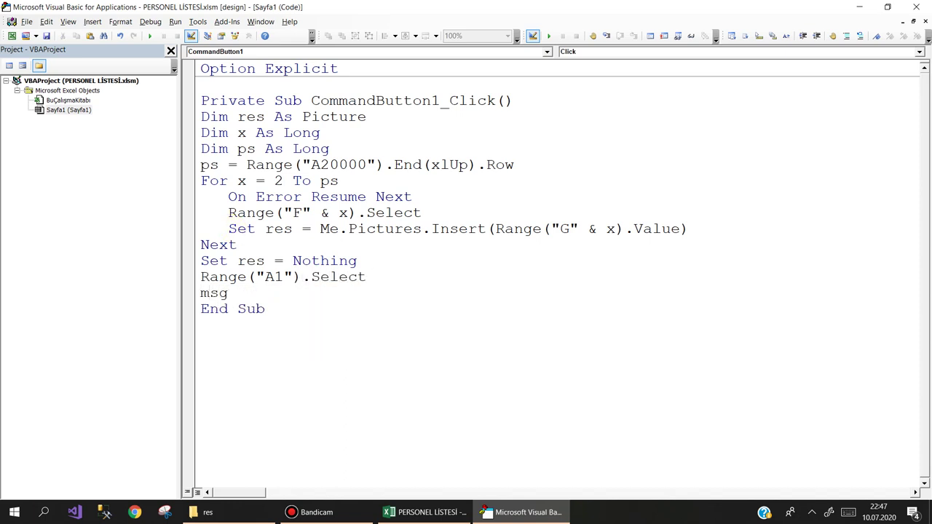
Add a MsgBox showing "Resimler getirildi"
key(ctrl+space)
text(")
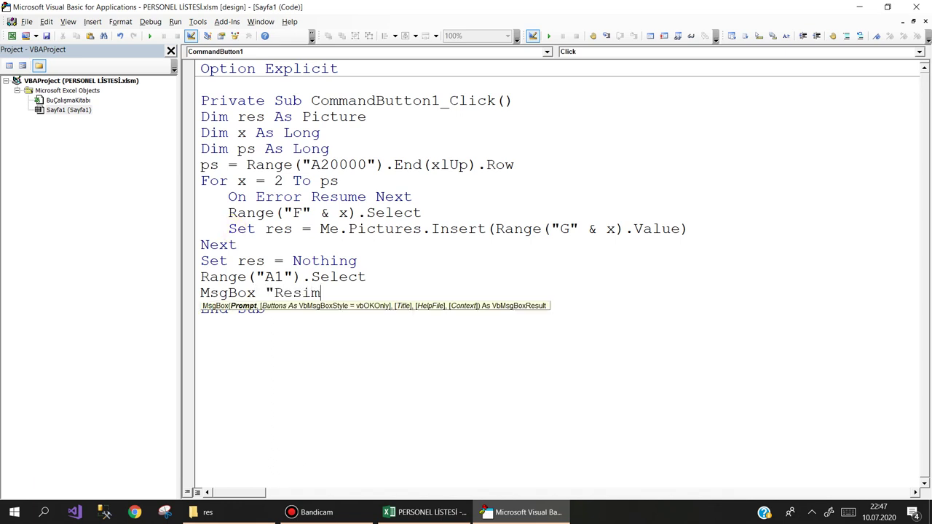
text(ler başarılı)
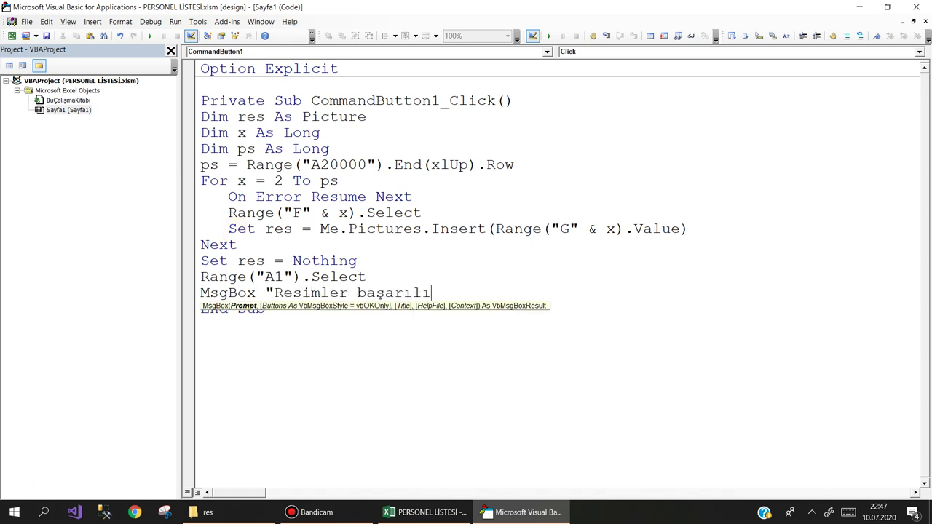
text(bi)
key(BackSpace)
key(BackSpace)
key(BackSpace)
text(ril)
click(370, 321)
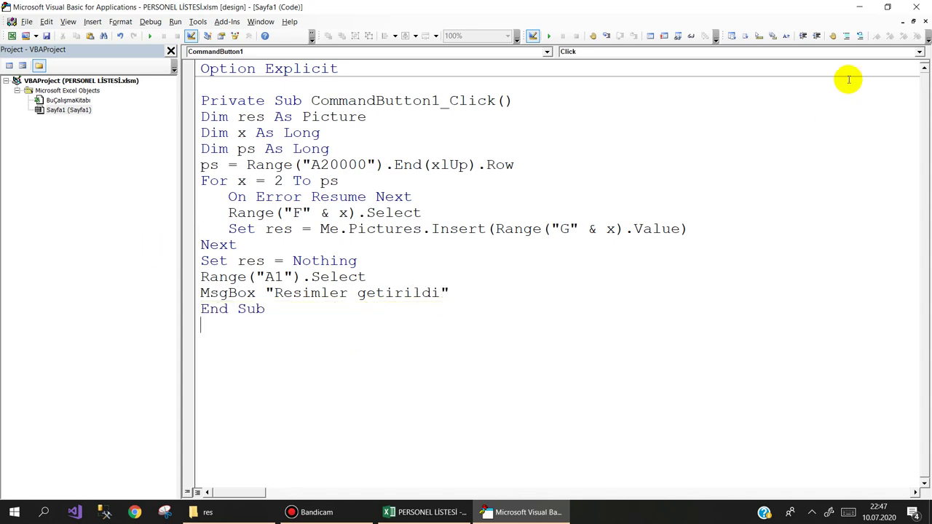
Close the VBA editor and compare the employee photo folder with the sheet
click(917, 5)
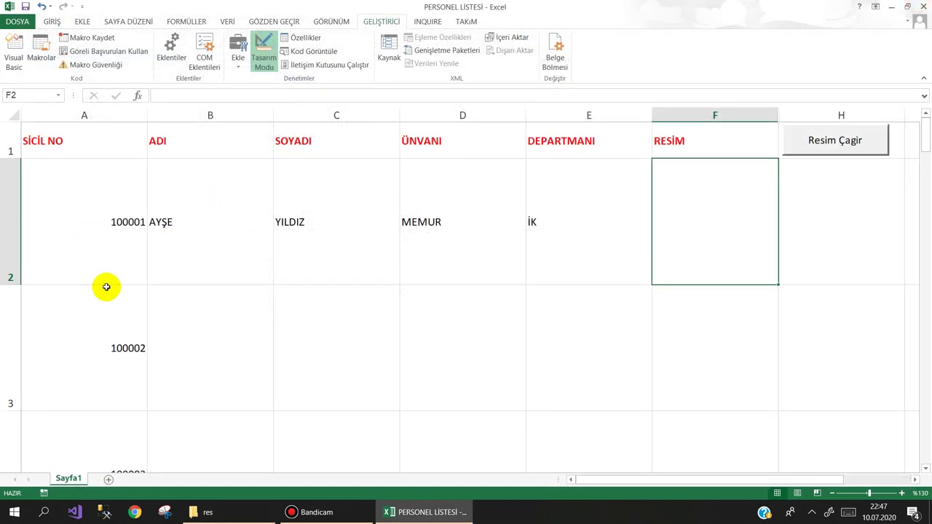
click(122, 225)
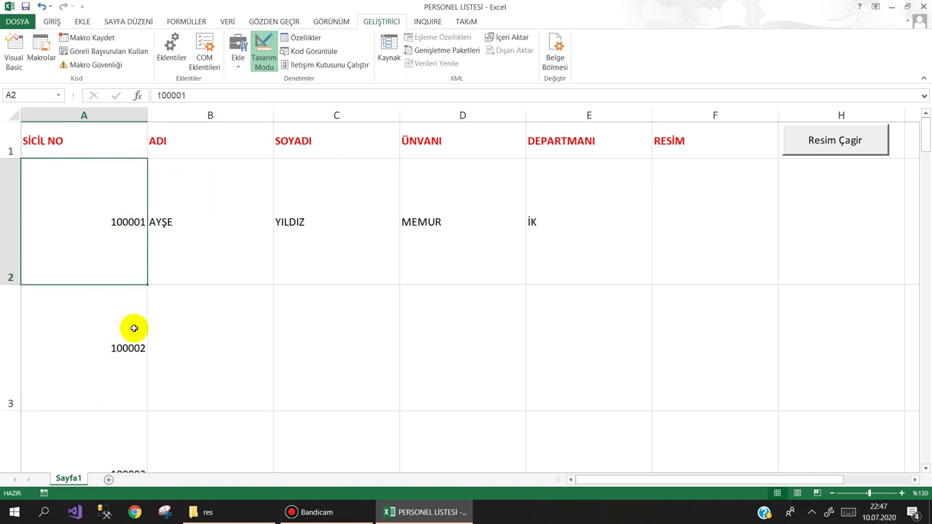
click(257, 510)
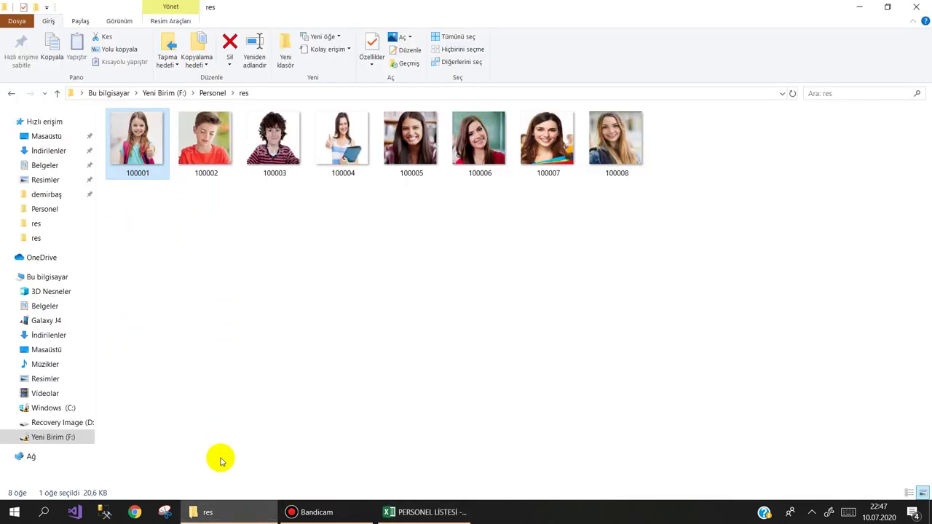
click(214, 502)
click(680, 230)
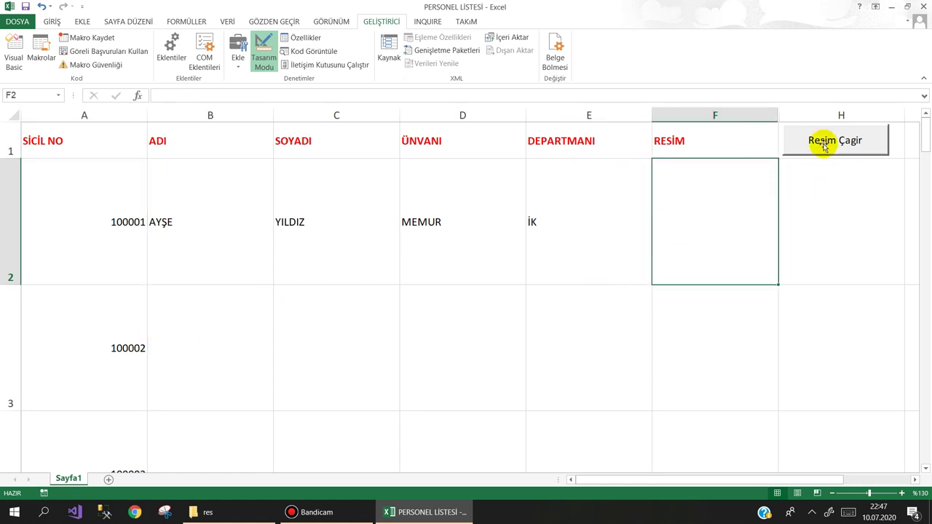
Turn off Tasarım Modu, run Resim Çağır, and dismiss the "Resimler getirildi" message
click(263, 52)
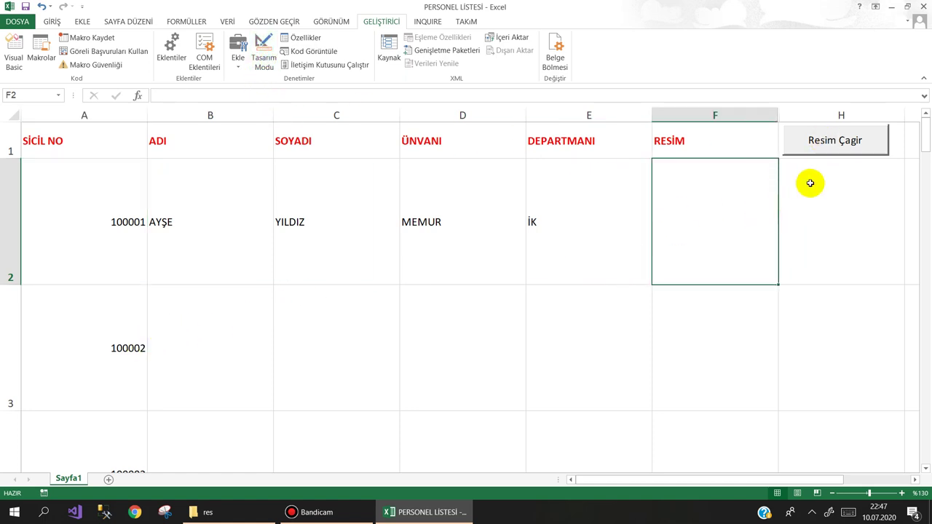
click(832, 145)
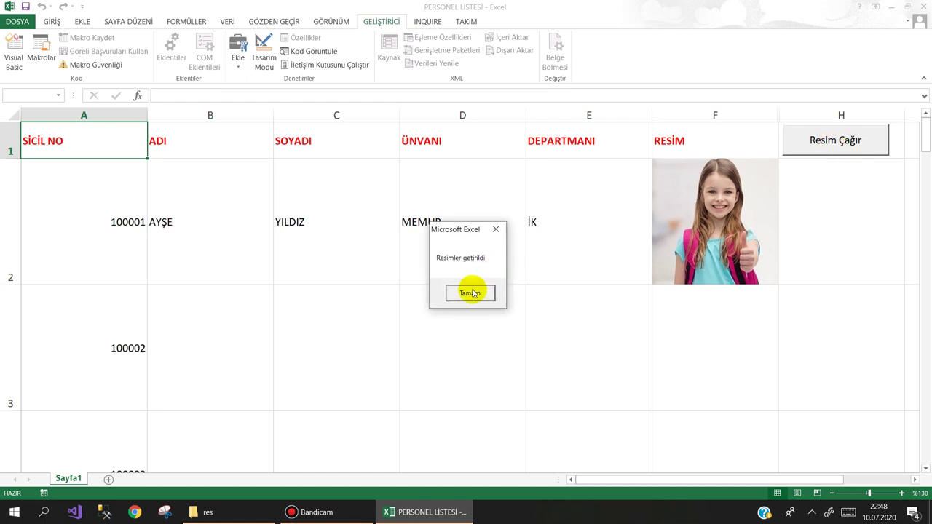
click(470, 291)
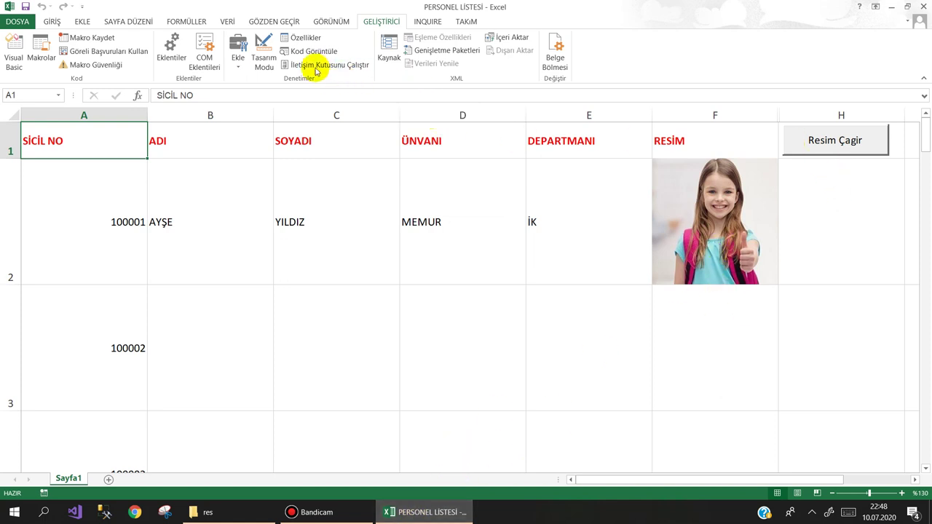
Enter design mode and review the macro code behind the sheet's button
click(264, 50)
double_click(834, 140)
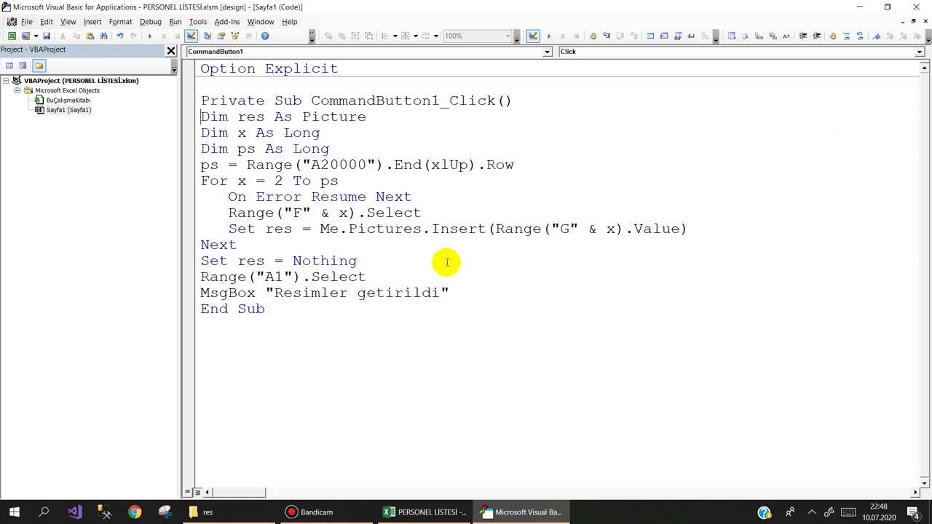
click(419, 512)
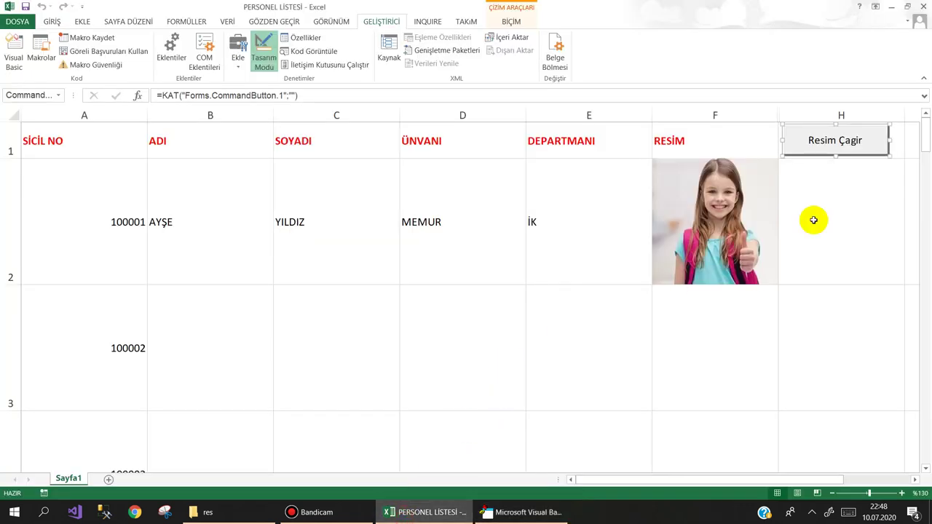
Unhide column G, the YOL column that holds the photo paths
click(820, 115)
drag(751, 117, 815, 136)
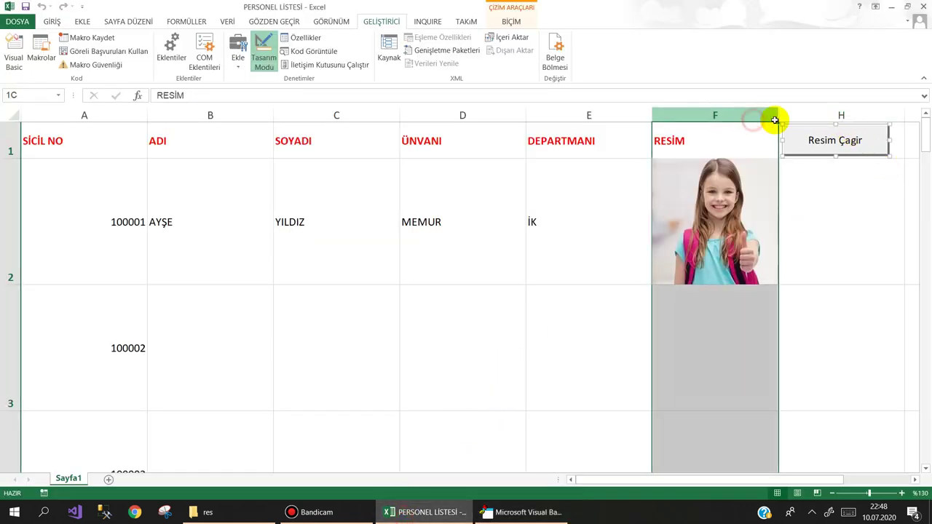
right_click(868, 115)
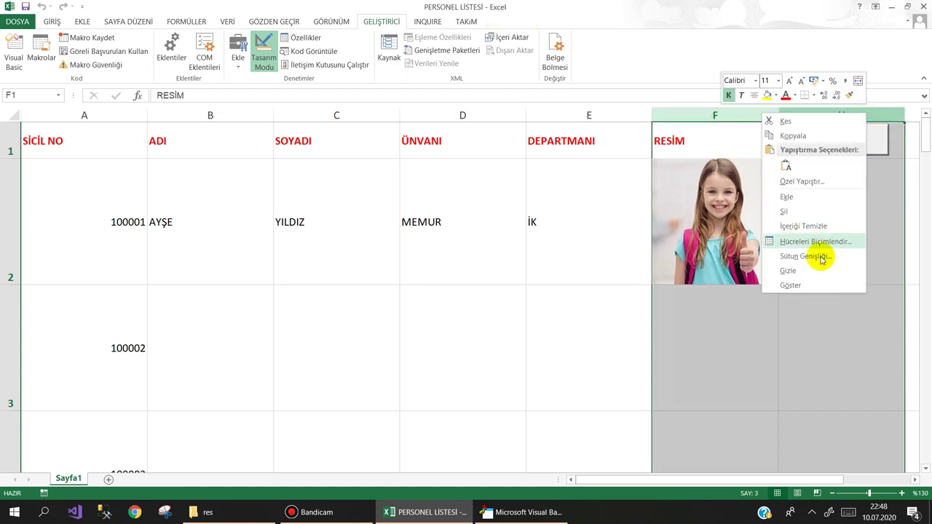
click(810, 285)
Fill the G2 path formula down column G, then hide column G again
click(870, 254)
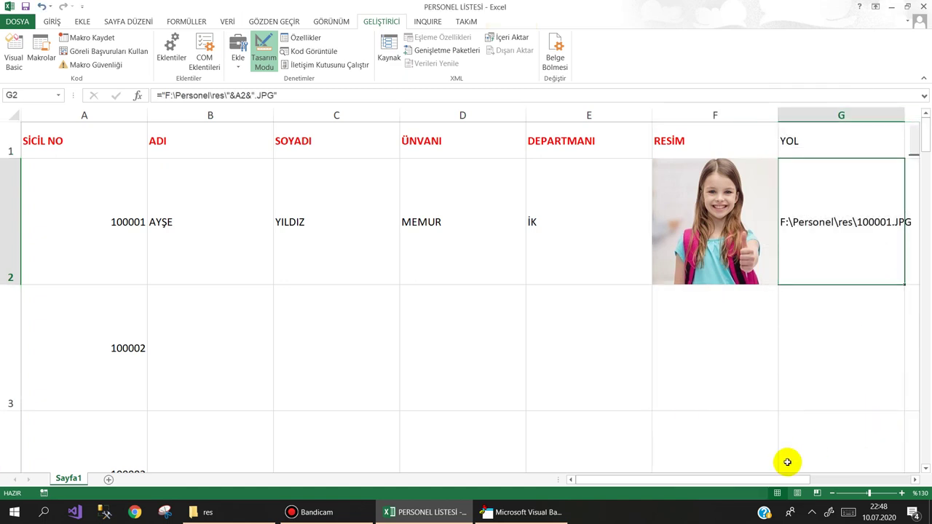
drag(786, 477, 855, 478)
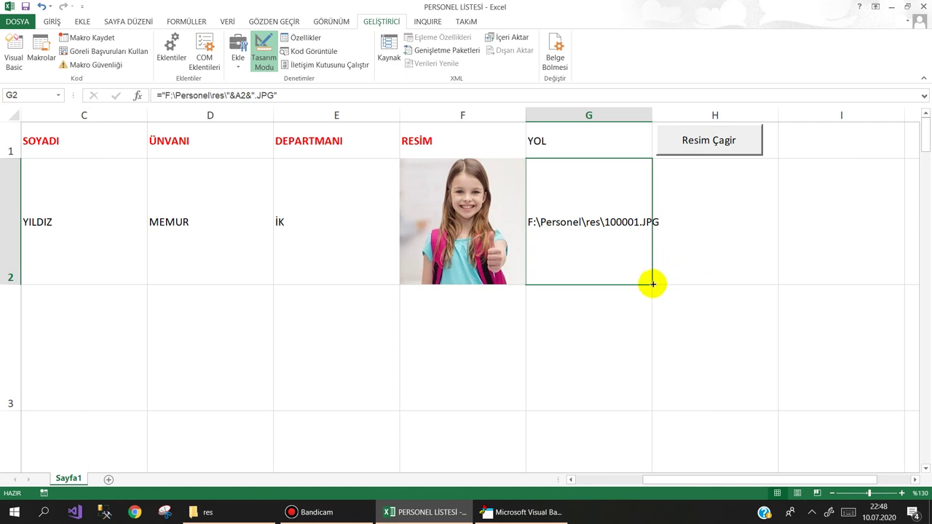
double_click(652, 284)
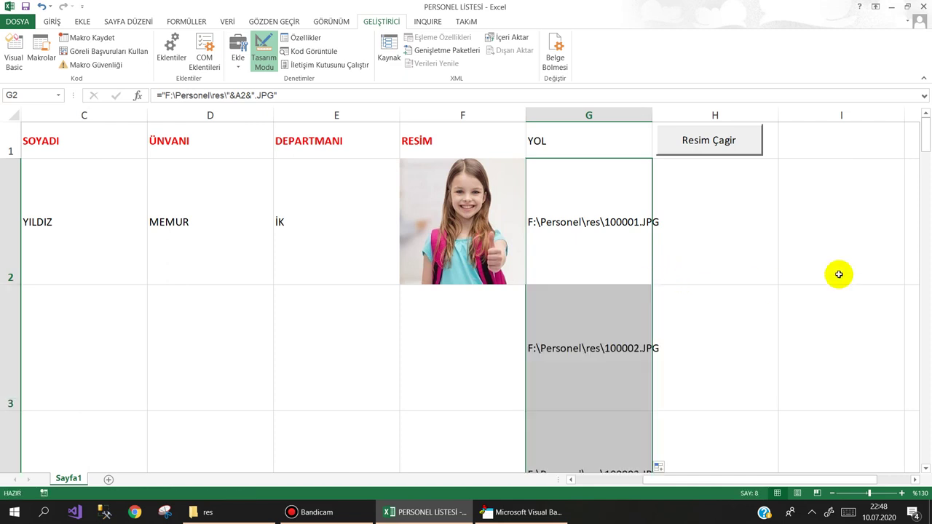
drag(924, 142, 921, 144)
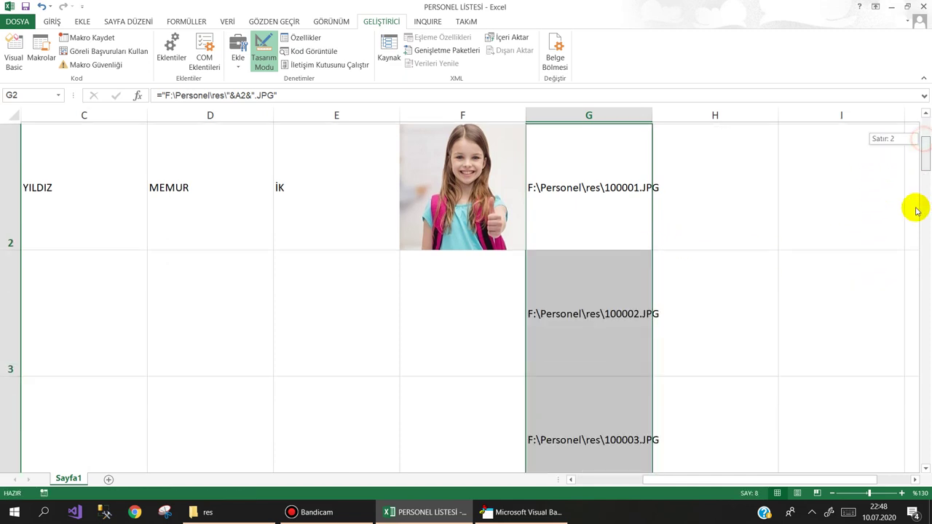
right_click(626, 115)
click(653, 271)
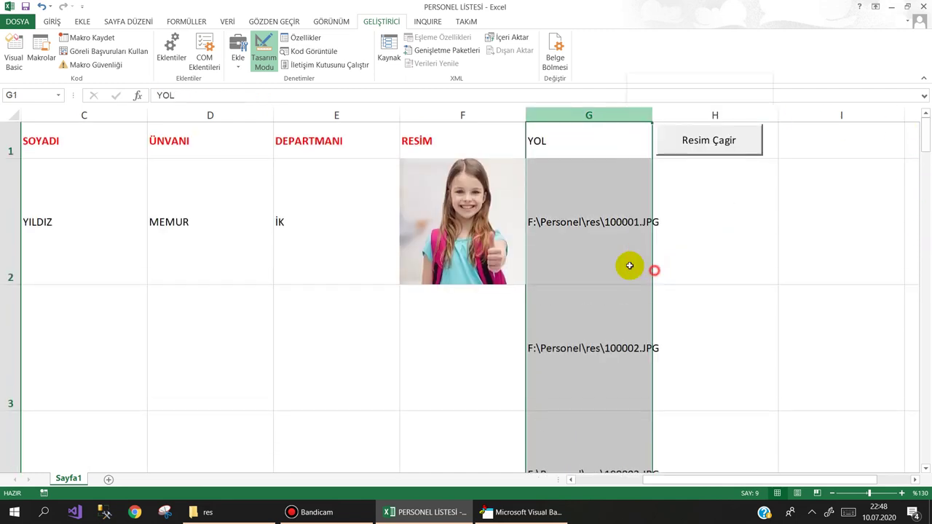
Delete the test photo from F2 and leave design mode
click(320, 316)
click(417, 251)
key(Delete)
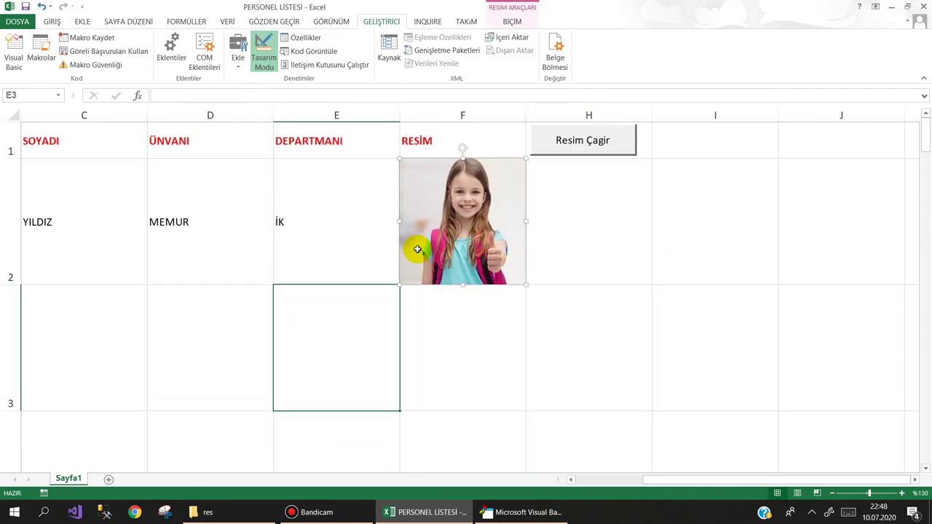
drag(662, 483, 572, 479)
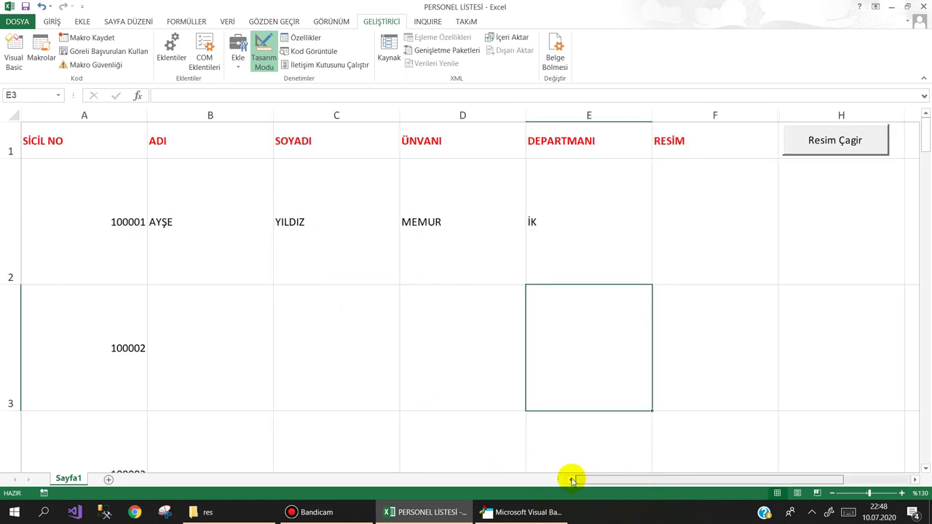
click(796, 144)
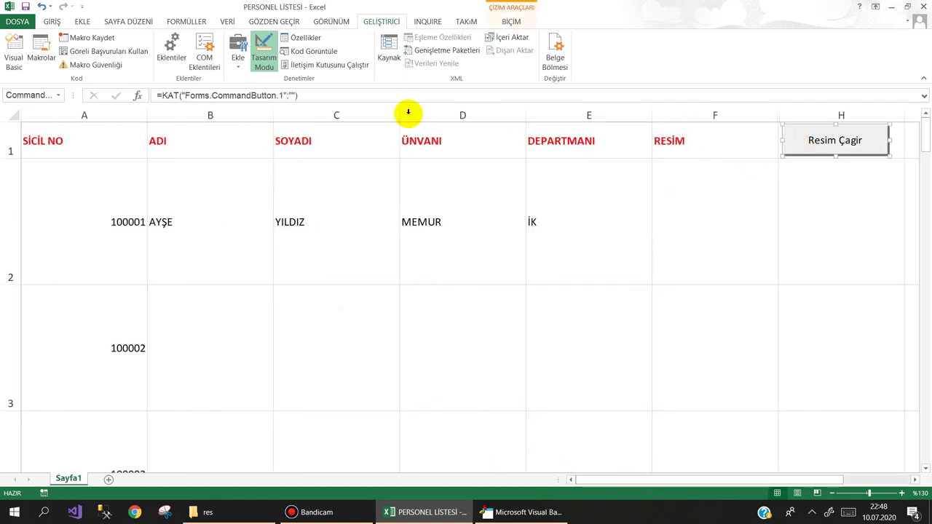
click(264, 57)
Run the Resim Çağır macro and dismiss the 'Resimler getirildi' message
click(207, 206)
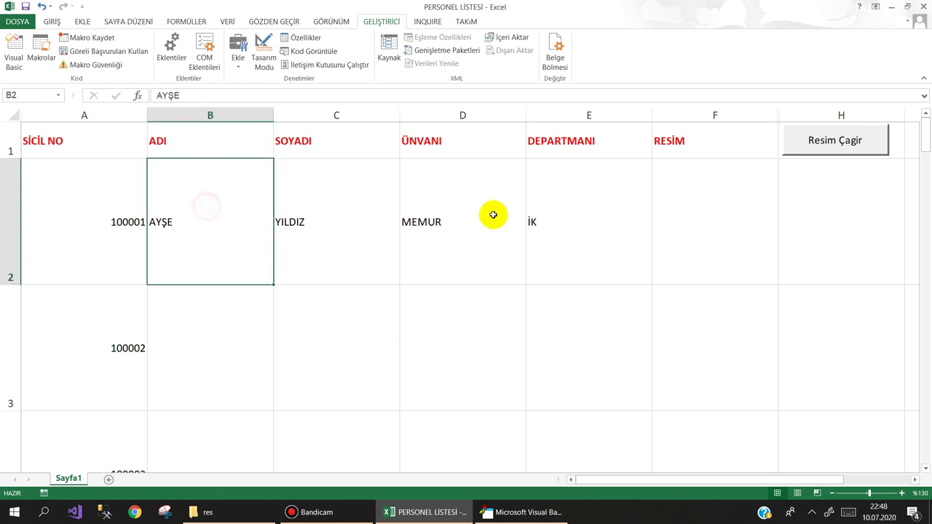
click(808, 142)
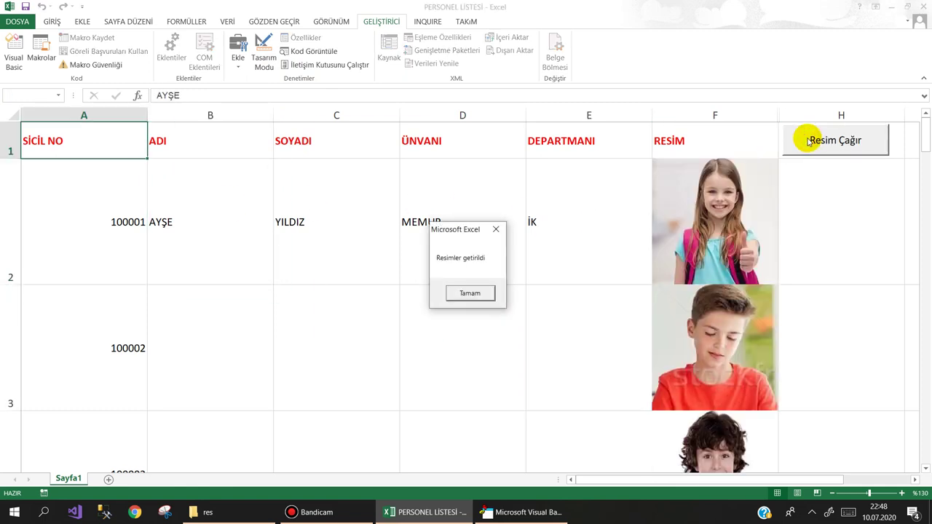
click(480, 302)
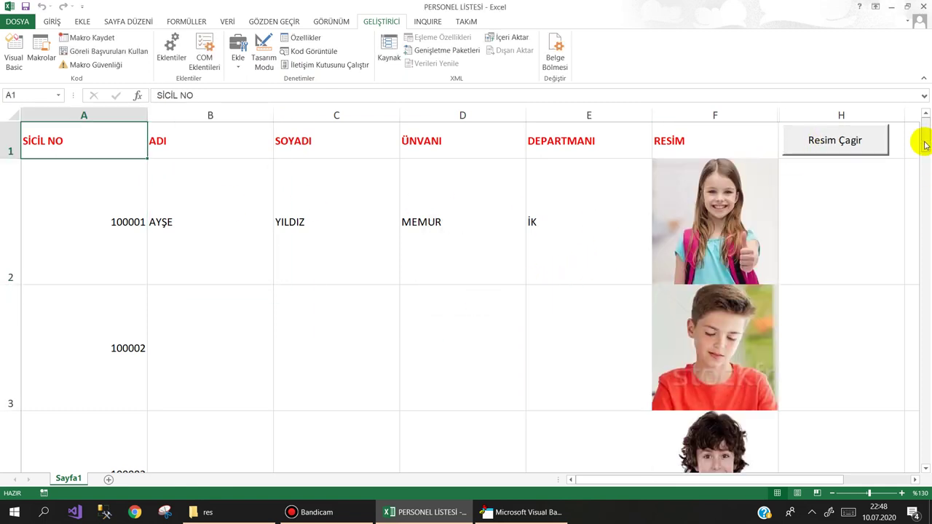
mouse_move(924, 142)
mouse_down()
mouse_move(926, 271)
mouse_move(925, 129)
mouse_up()
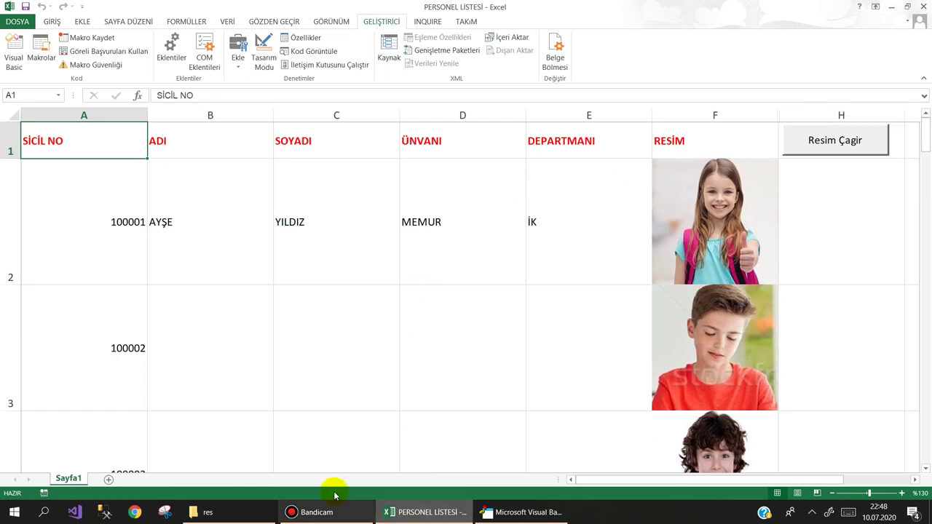
Briefly check the code editor, then select the recorded video file in the screen recorder
click(520, 512)
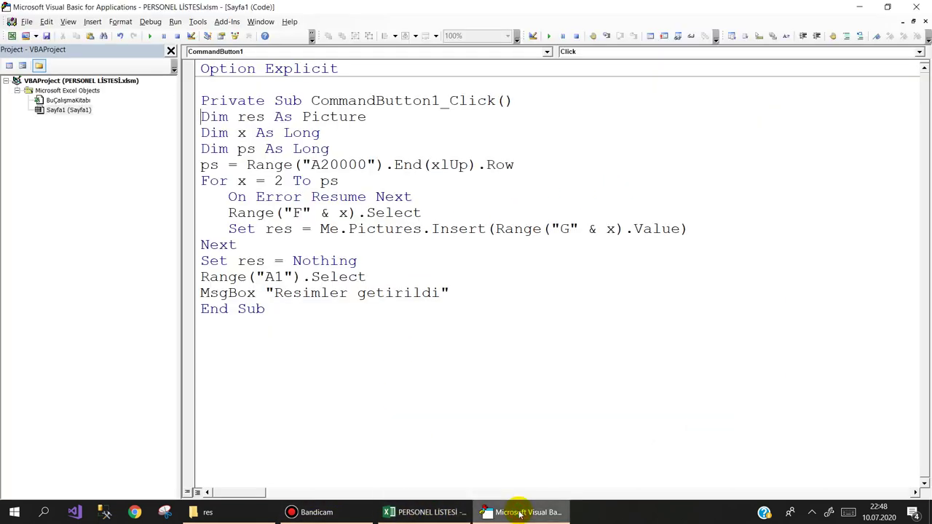
click(520, 512)
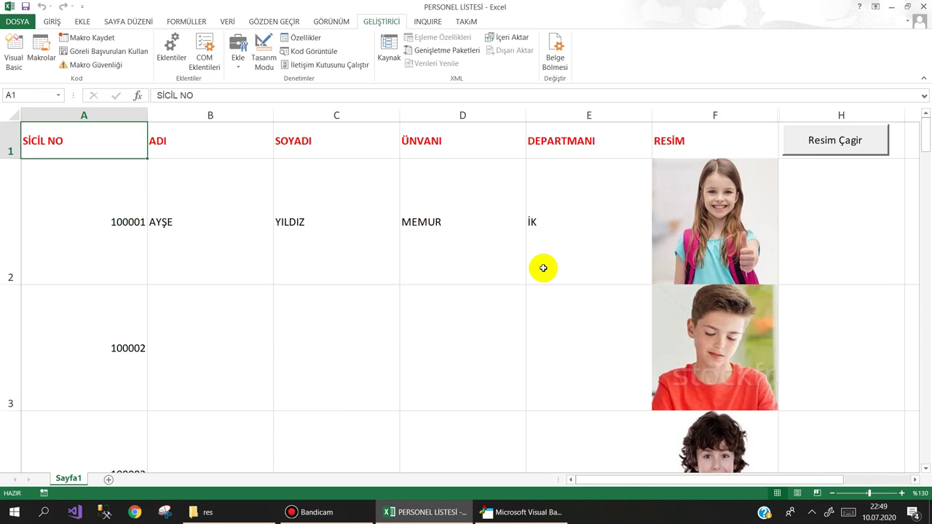
click(315, 512)
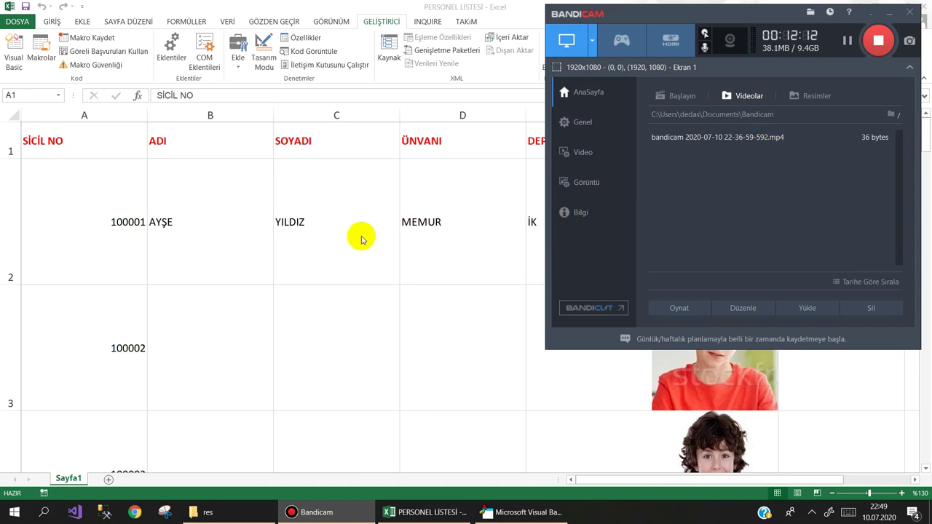
click(752, 137)
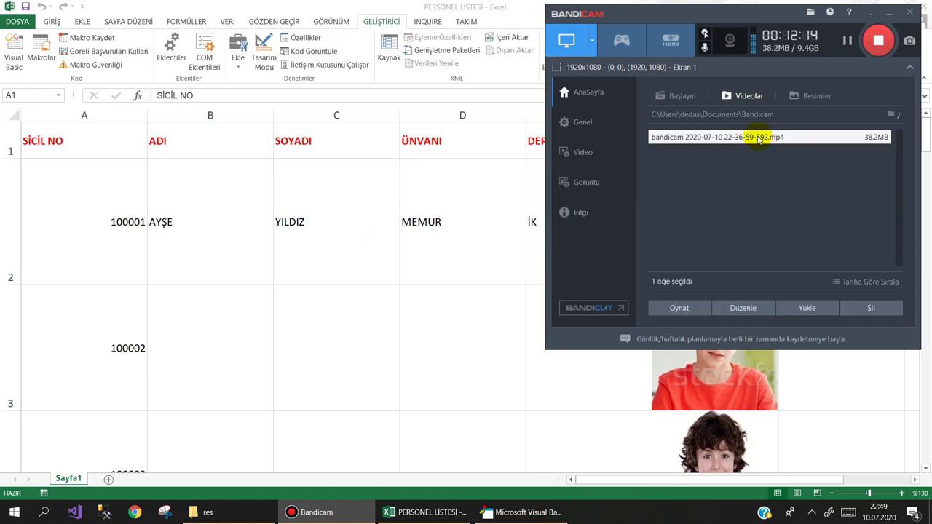